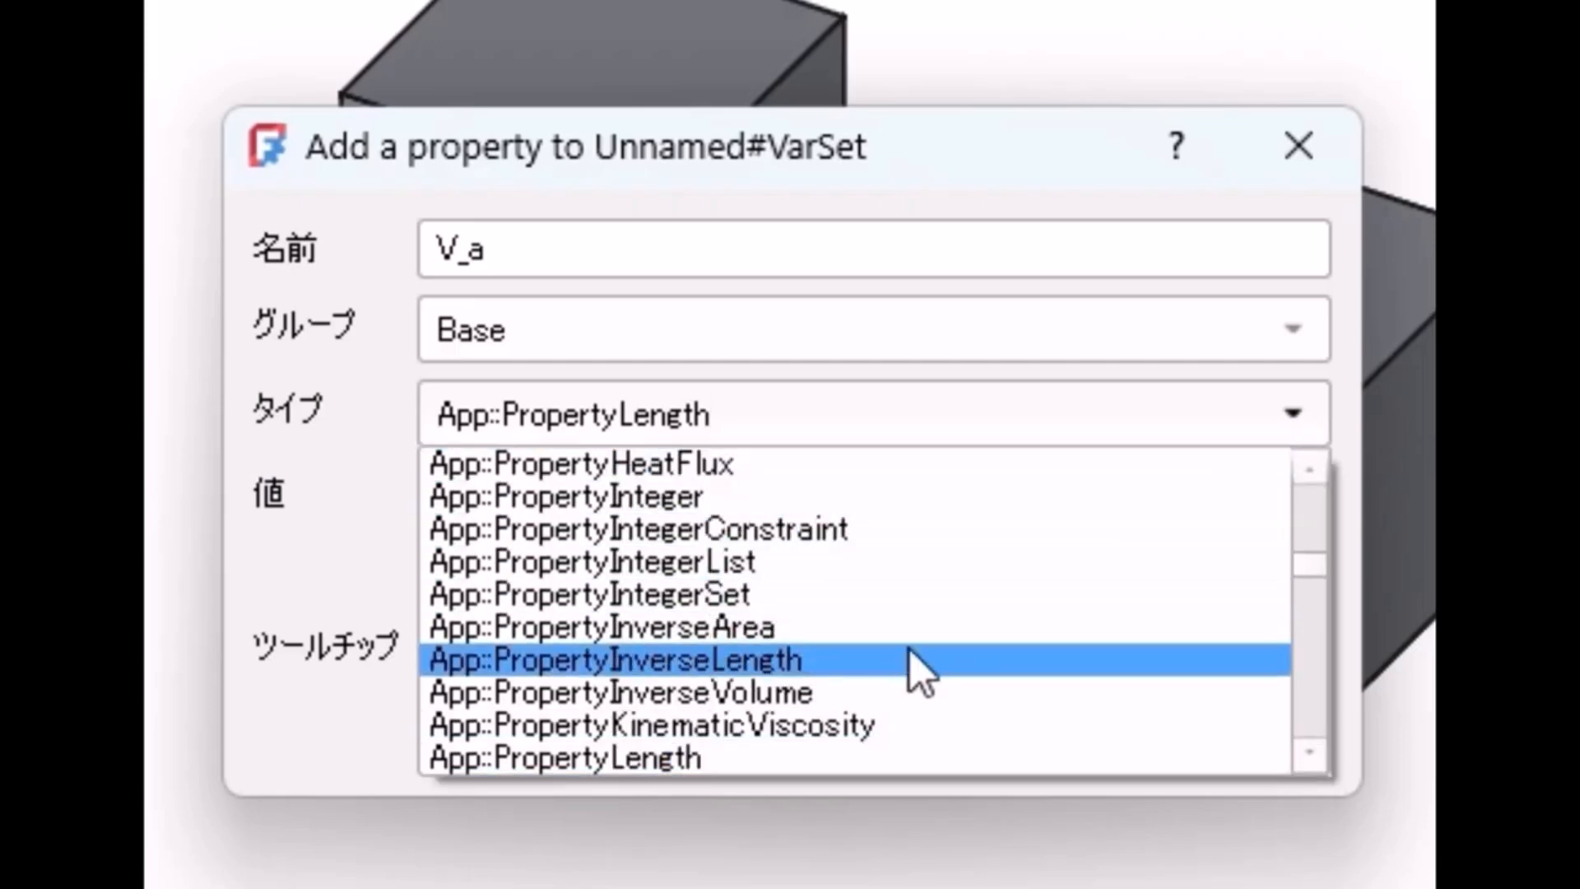
Step: Add the V_a property to the variable set with type App::PropertyLength and value 10
click(802, 771)
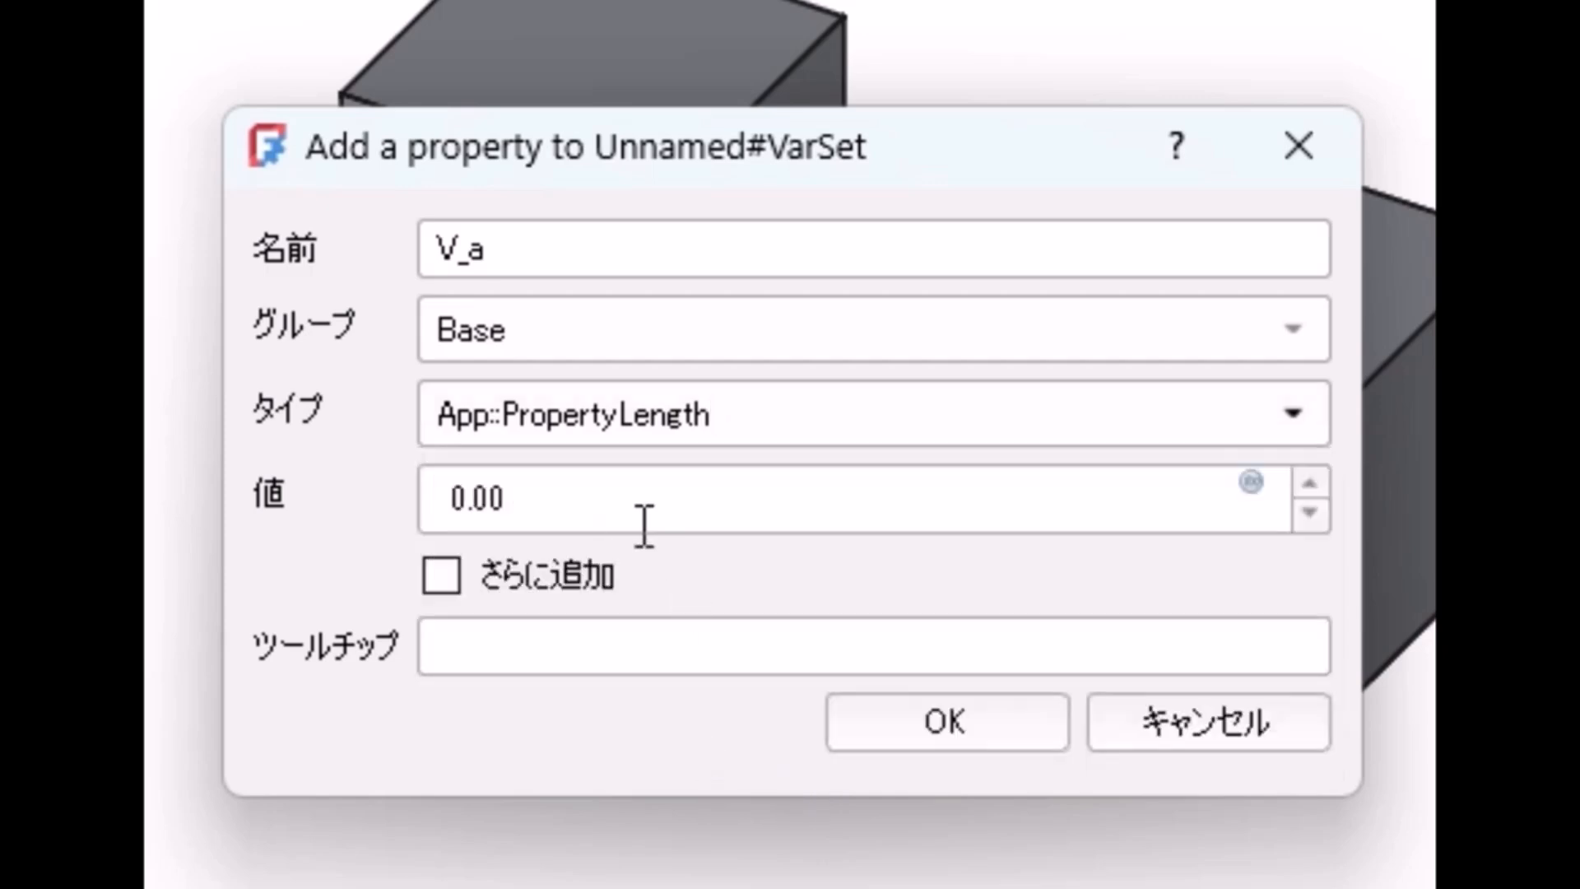
click(582, 504)
drag(582, 504, 416, 499)
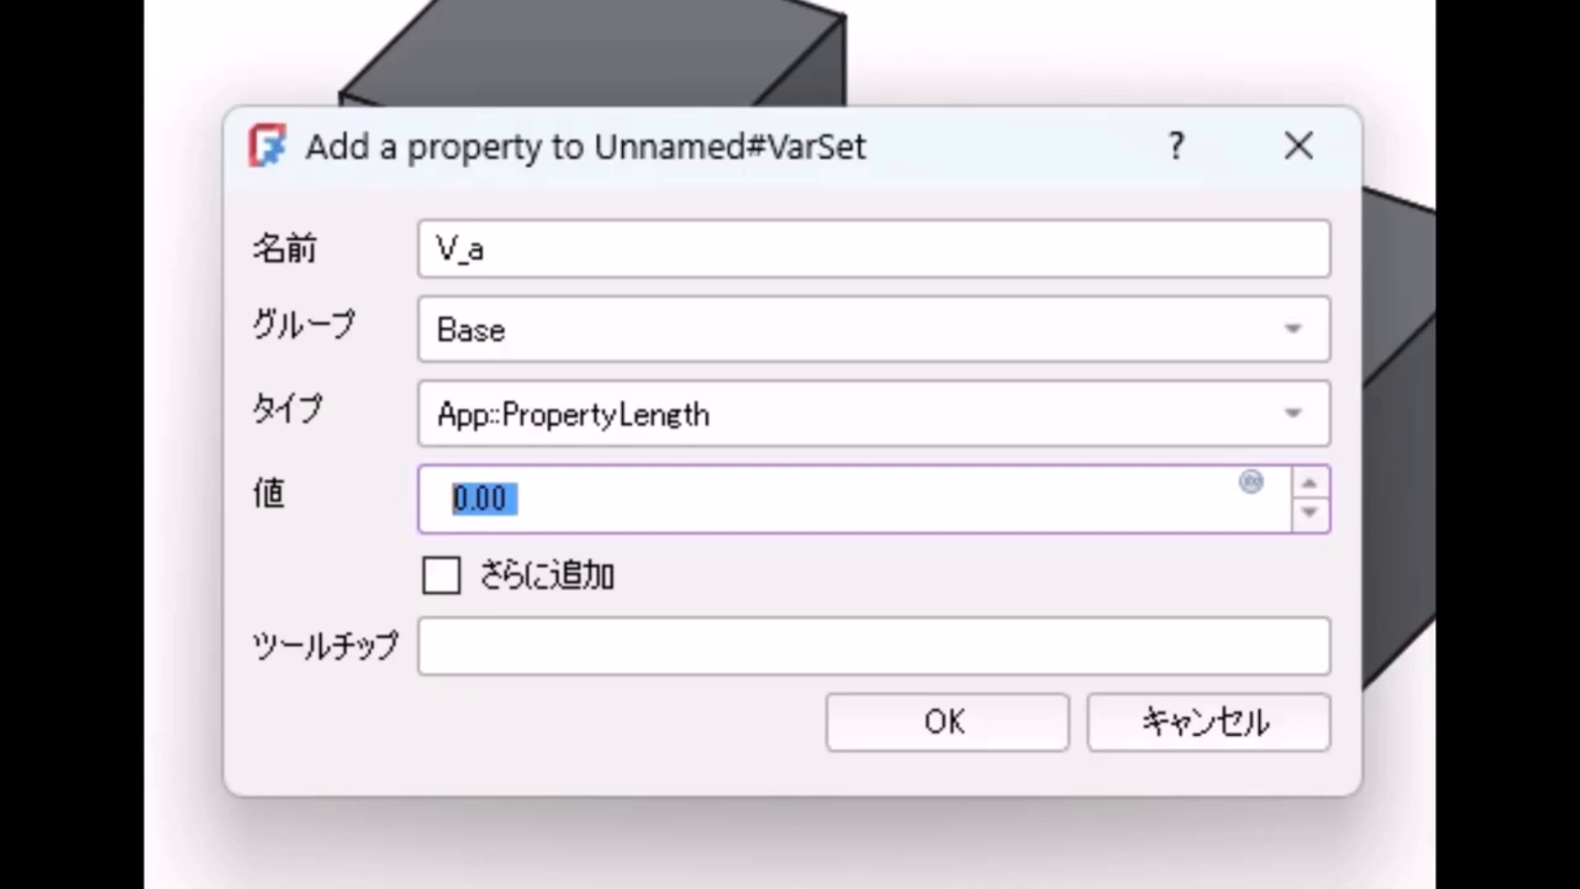
text(10)
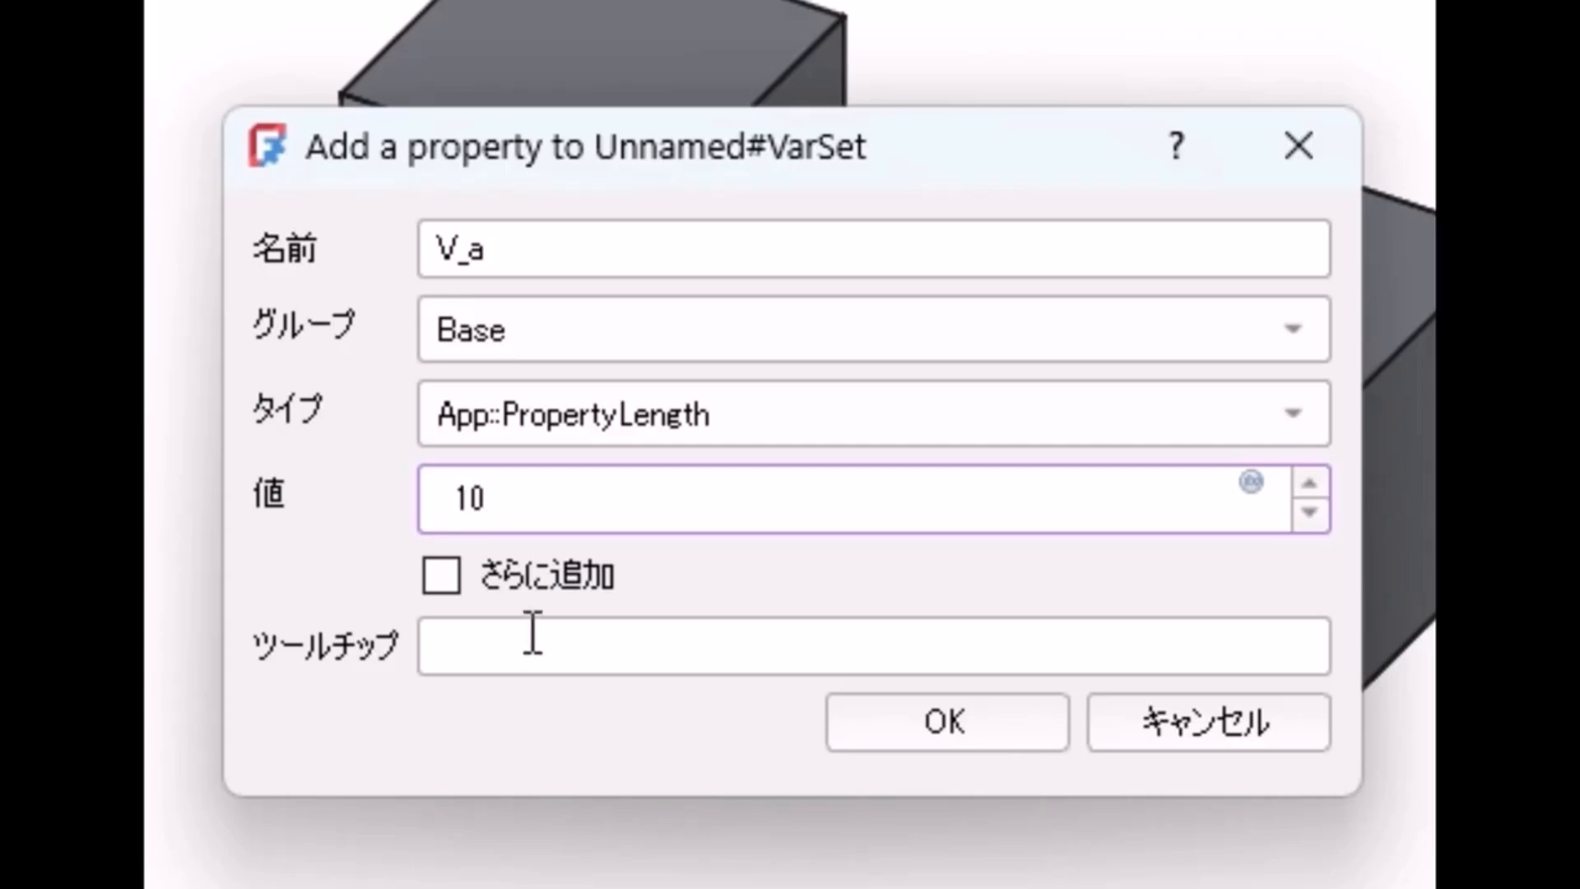
click(885, 721)
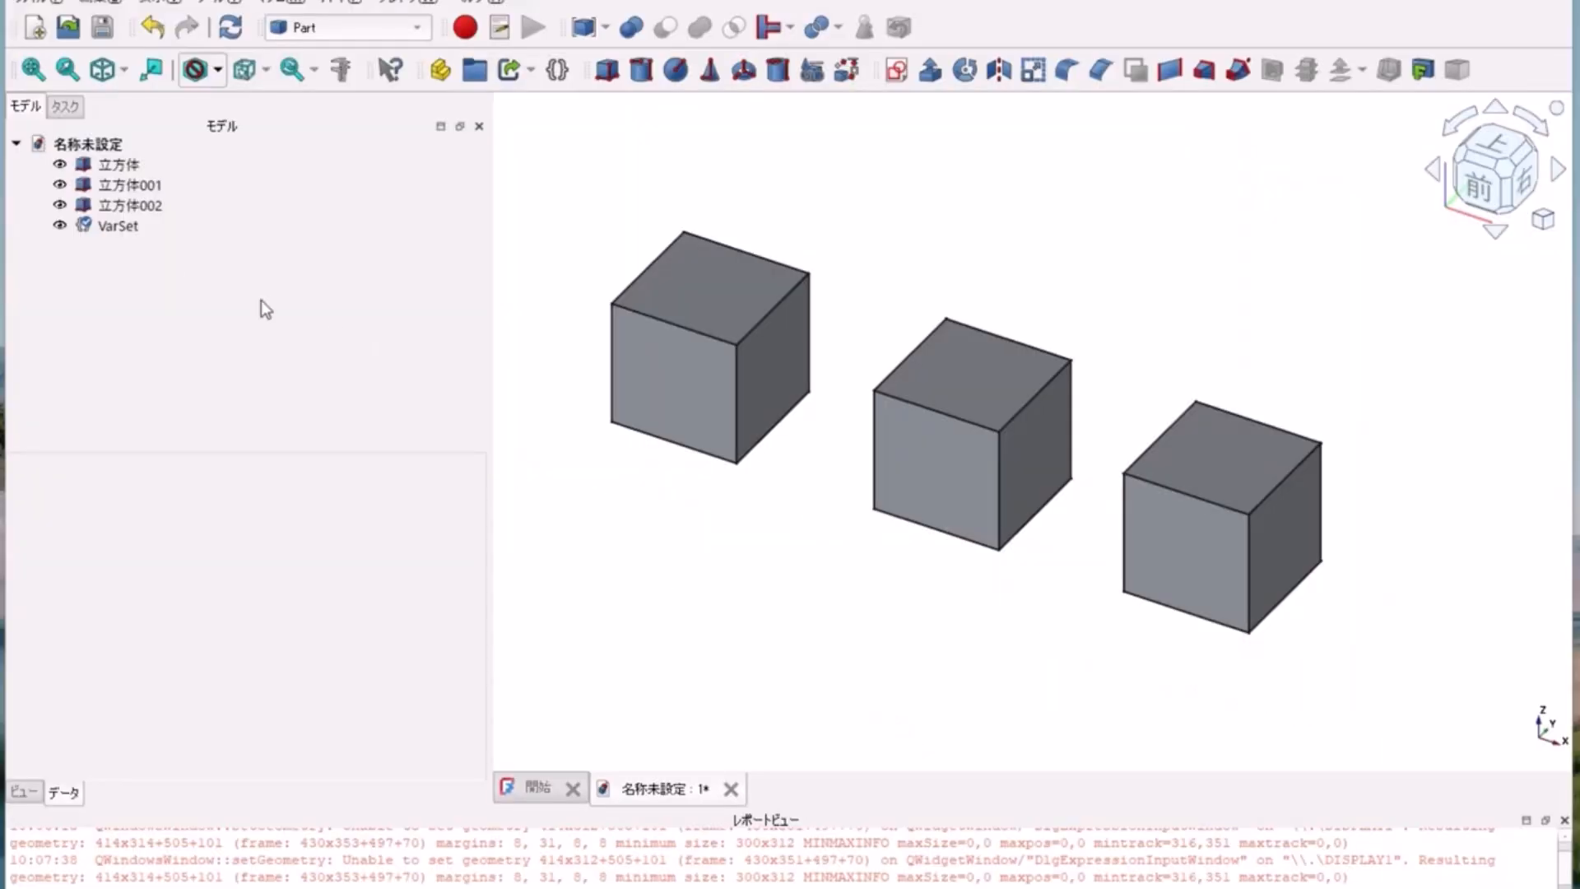
Step: Add another App::PropertyLength property named V_b to the variable set
click(117, 226)
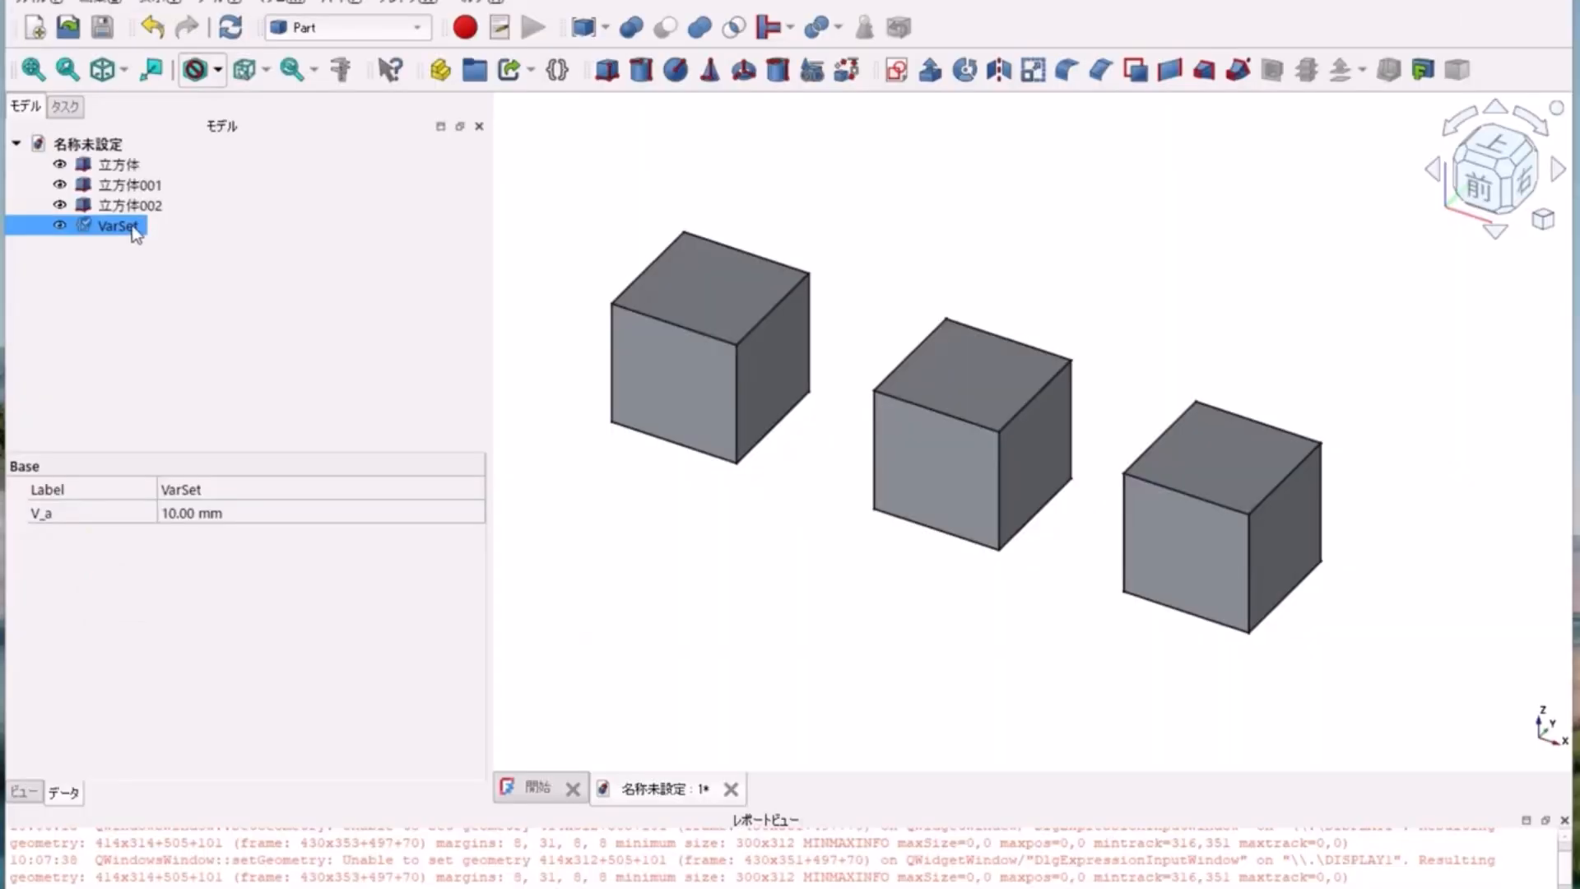
double_click(134, 229)
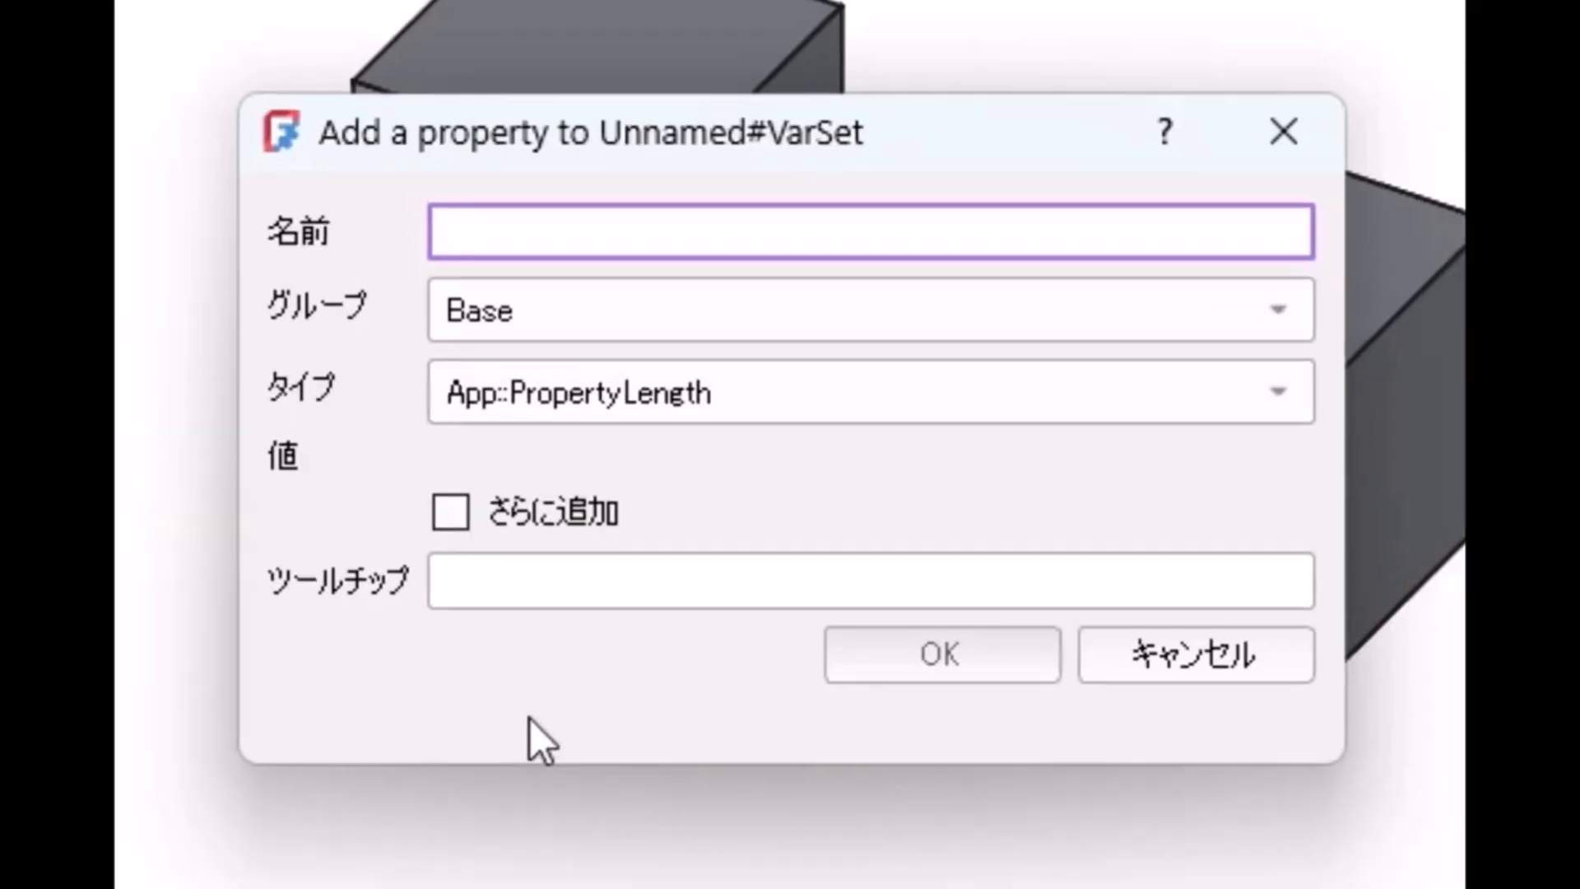
text(V_b)
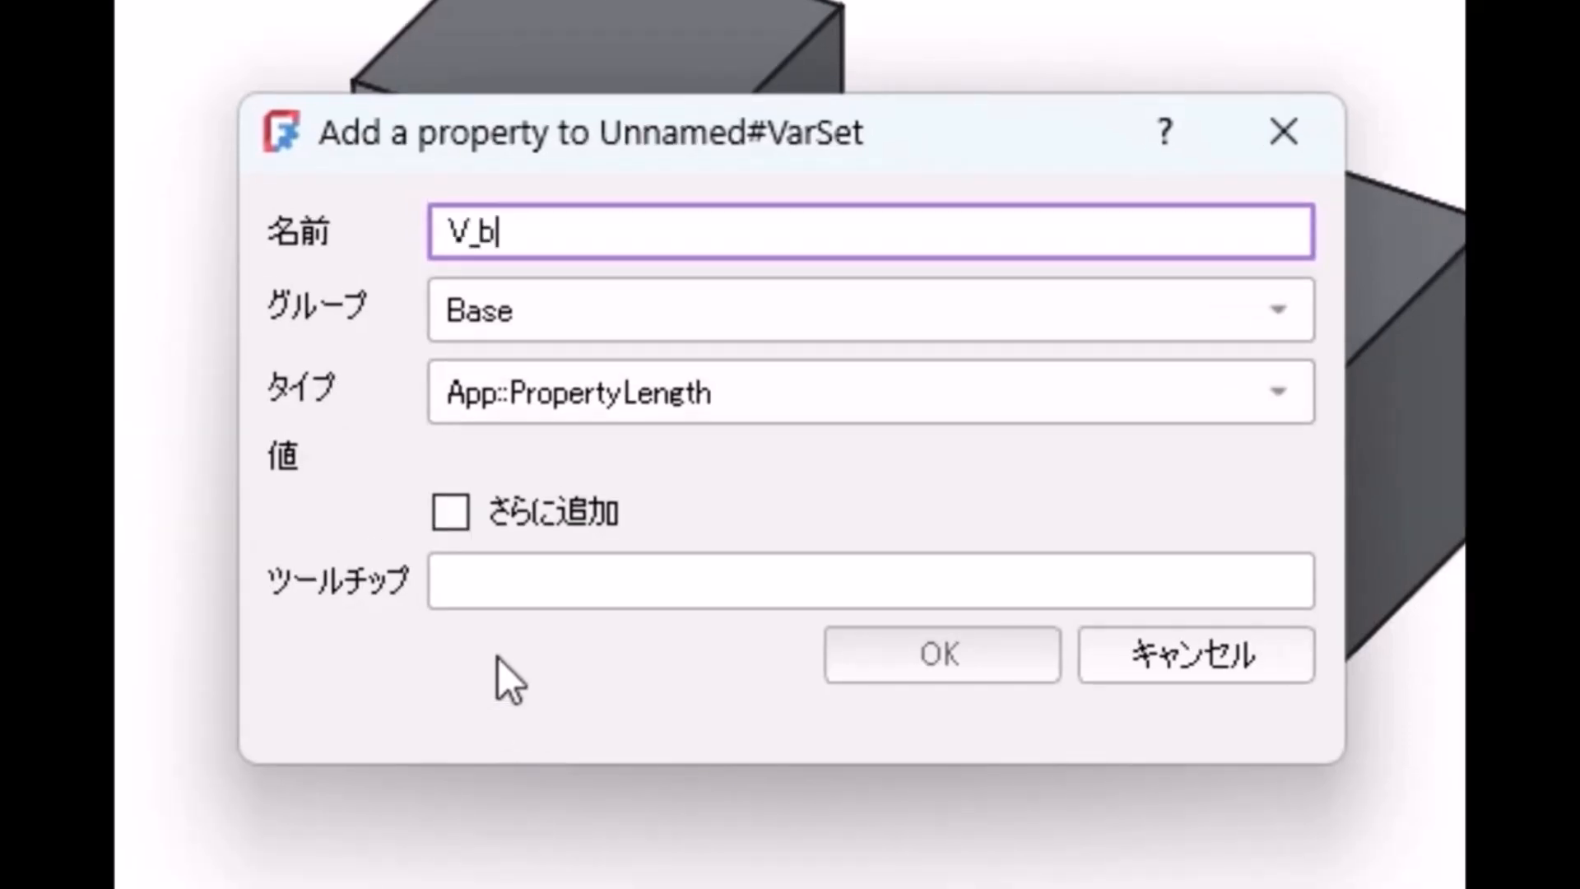
click(562, 606)
text(10)
key(BackSpace)
key(BackSpace)
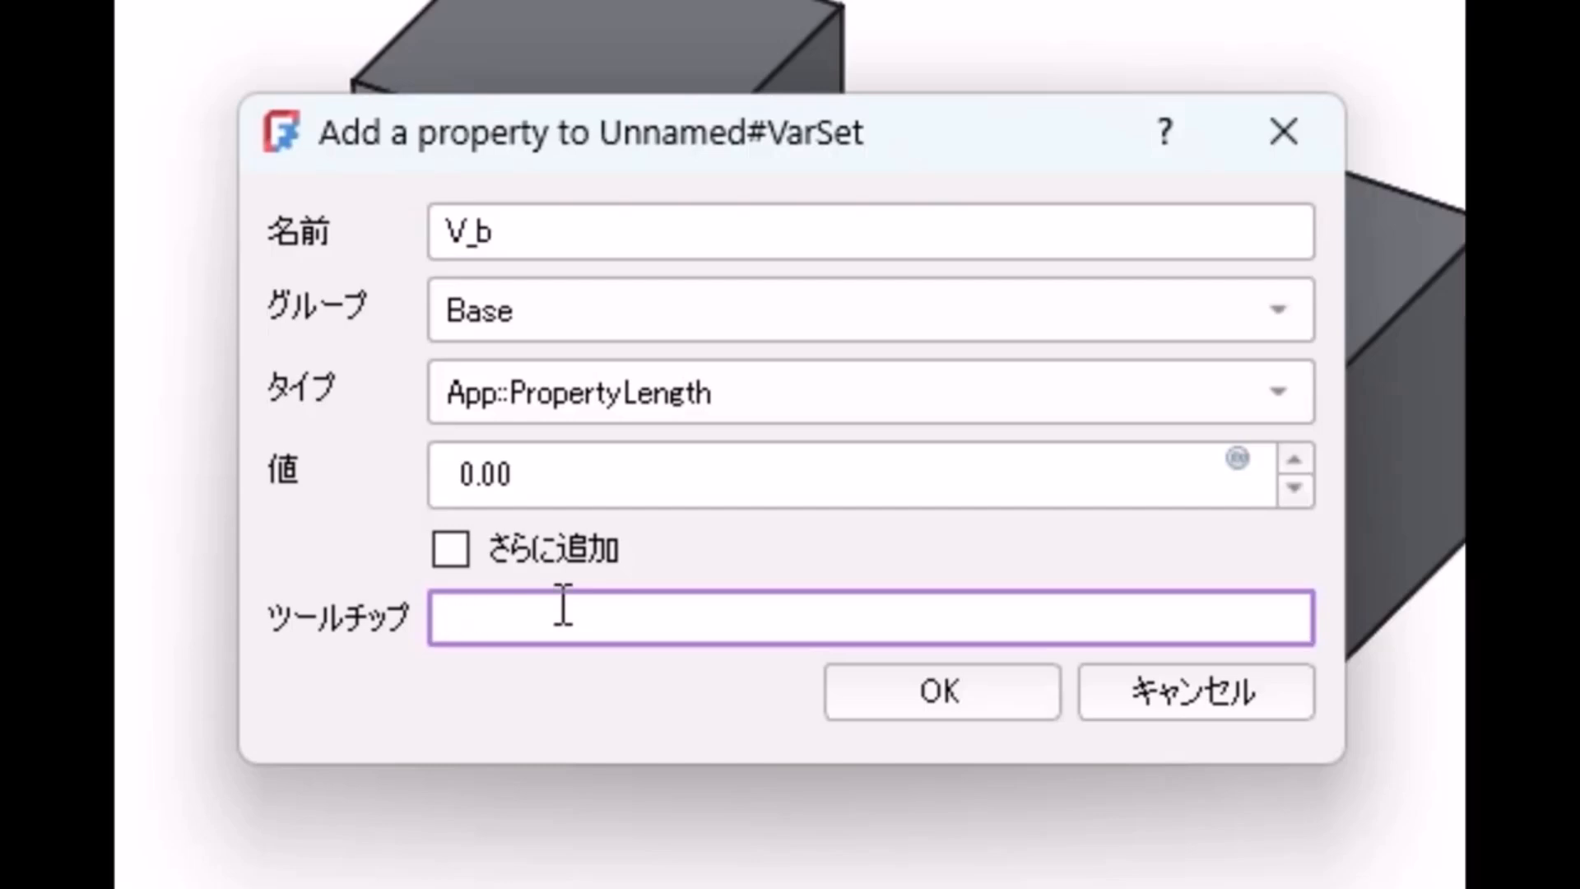
text(20)
click(970, 714)
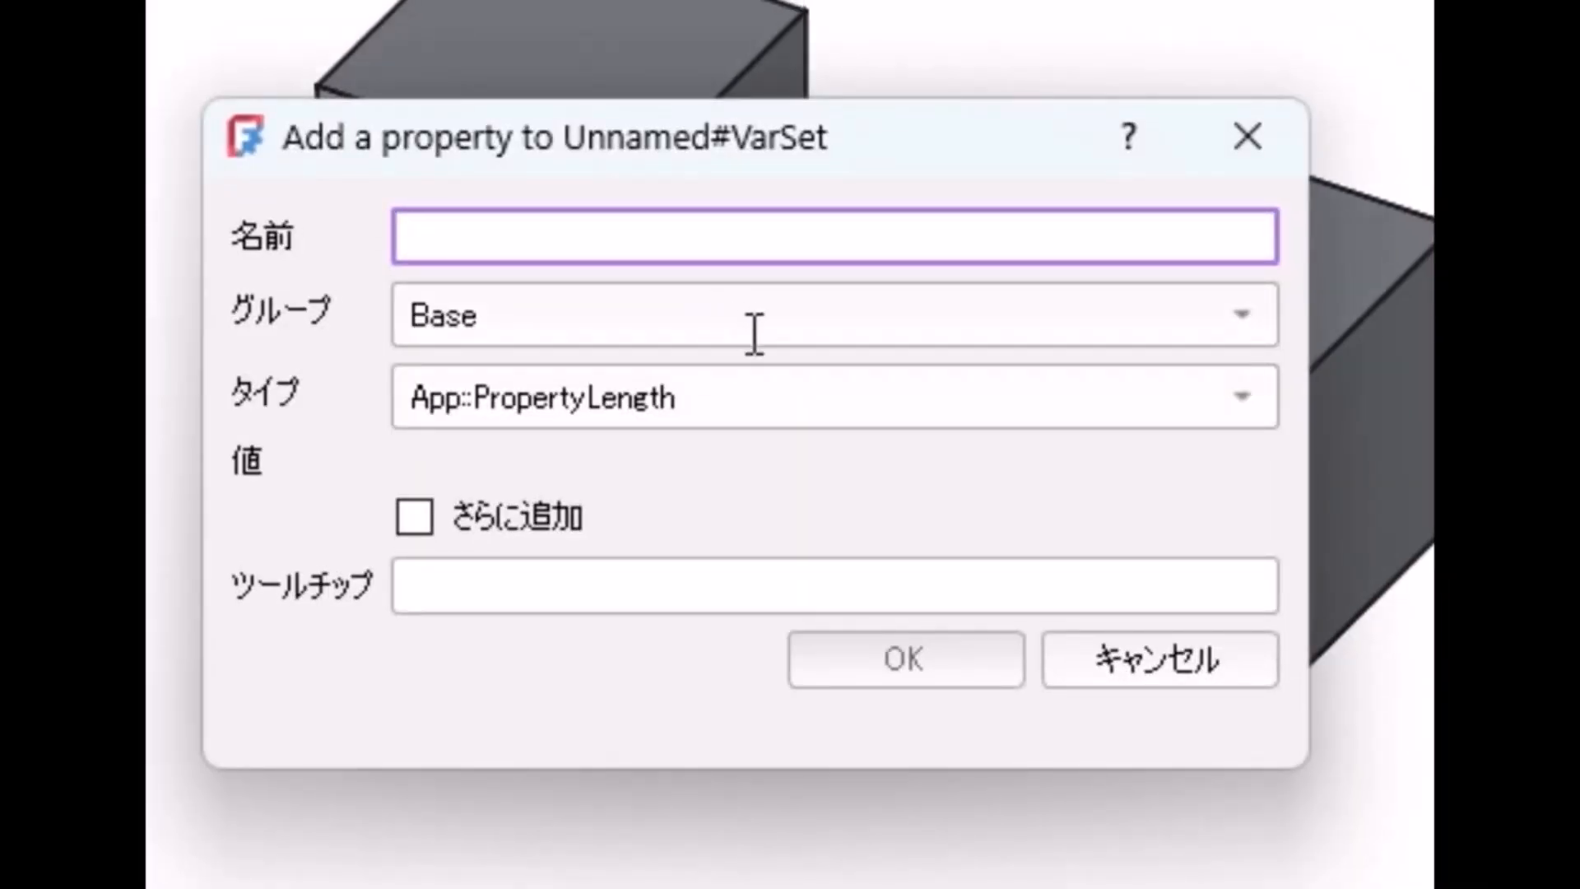
Step: Add the length properties V_c with value 30 and V_d with value 40 to the variable set, using the add-another option
text(V_c)
click(633, 578)
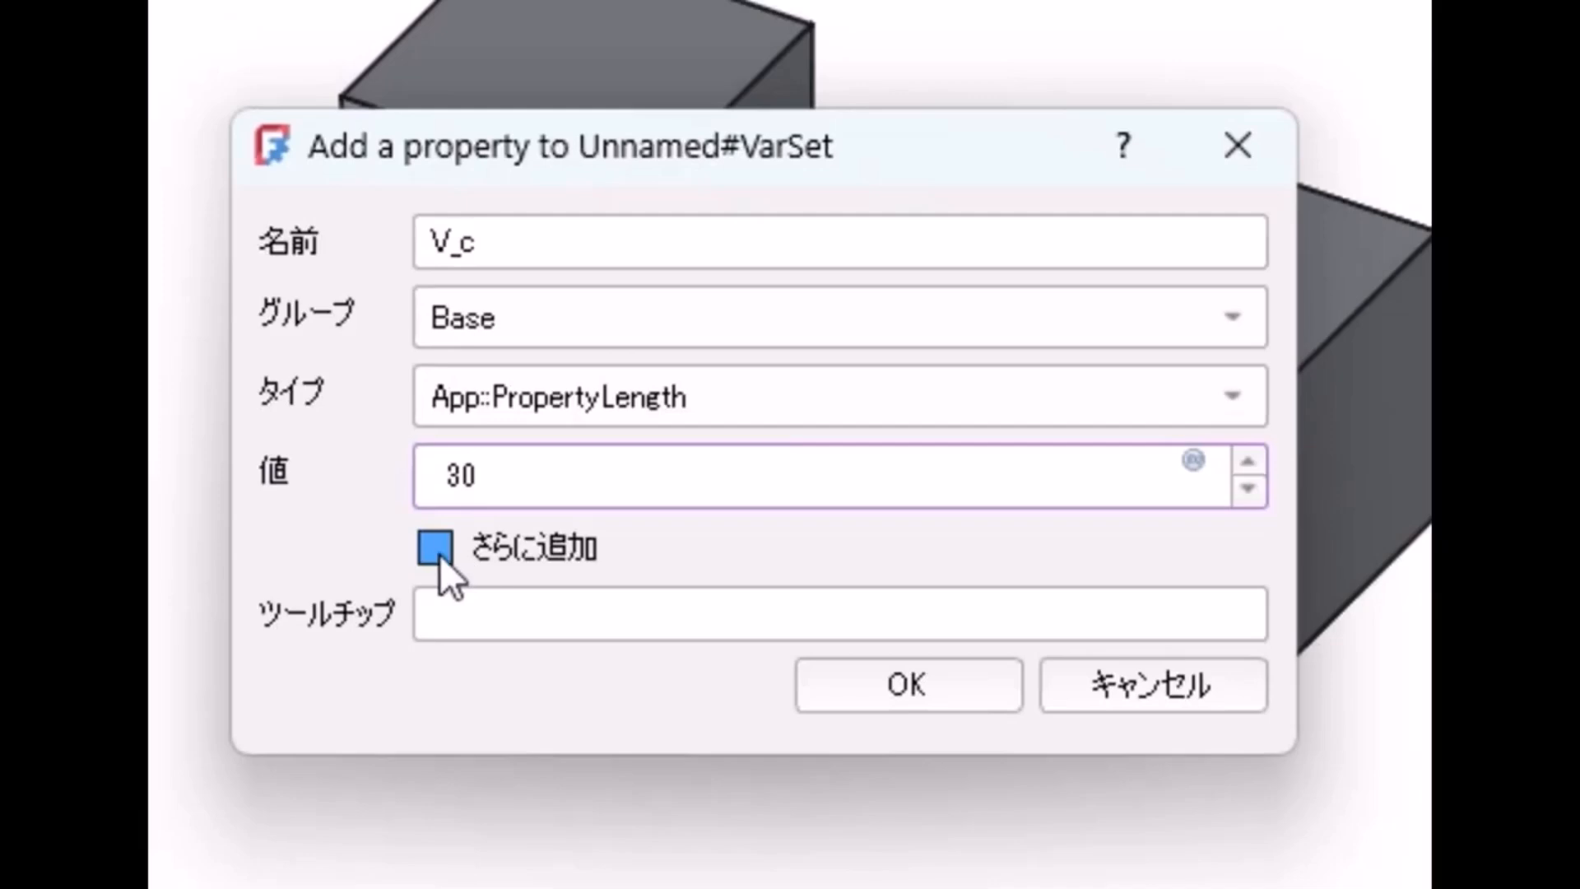
click(453, 561)
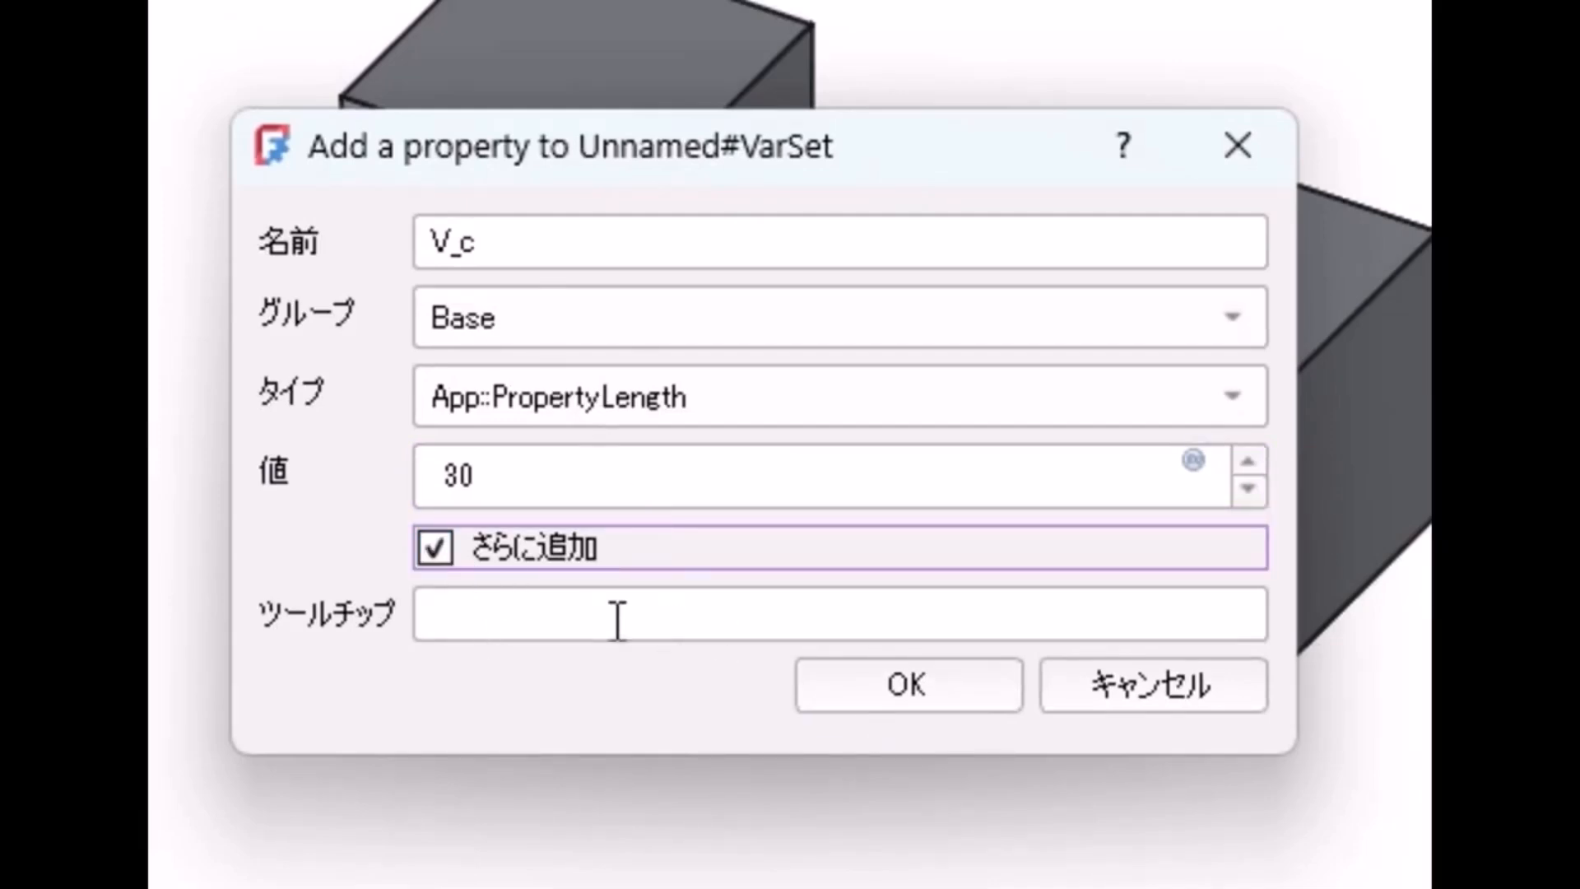
click(939, 703)
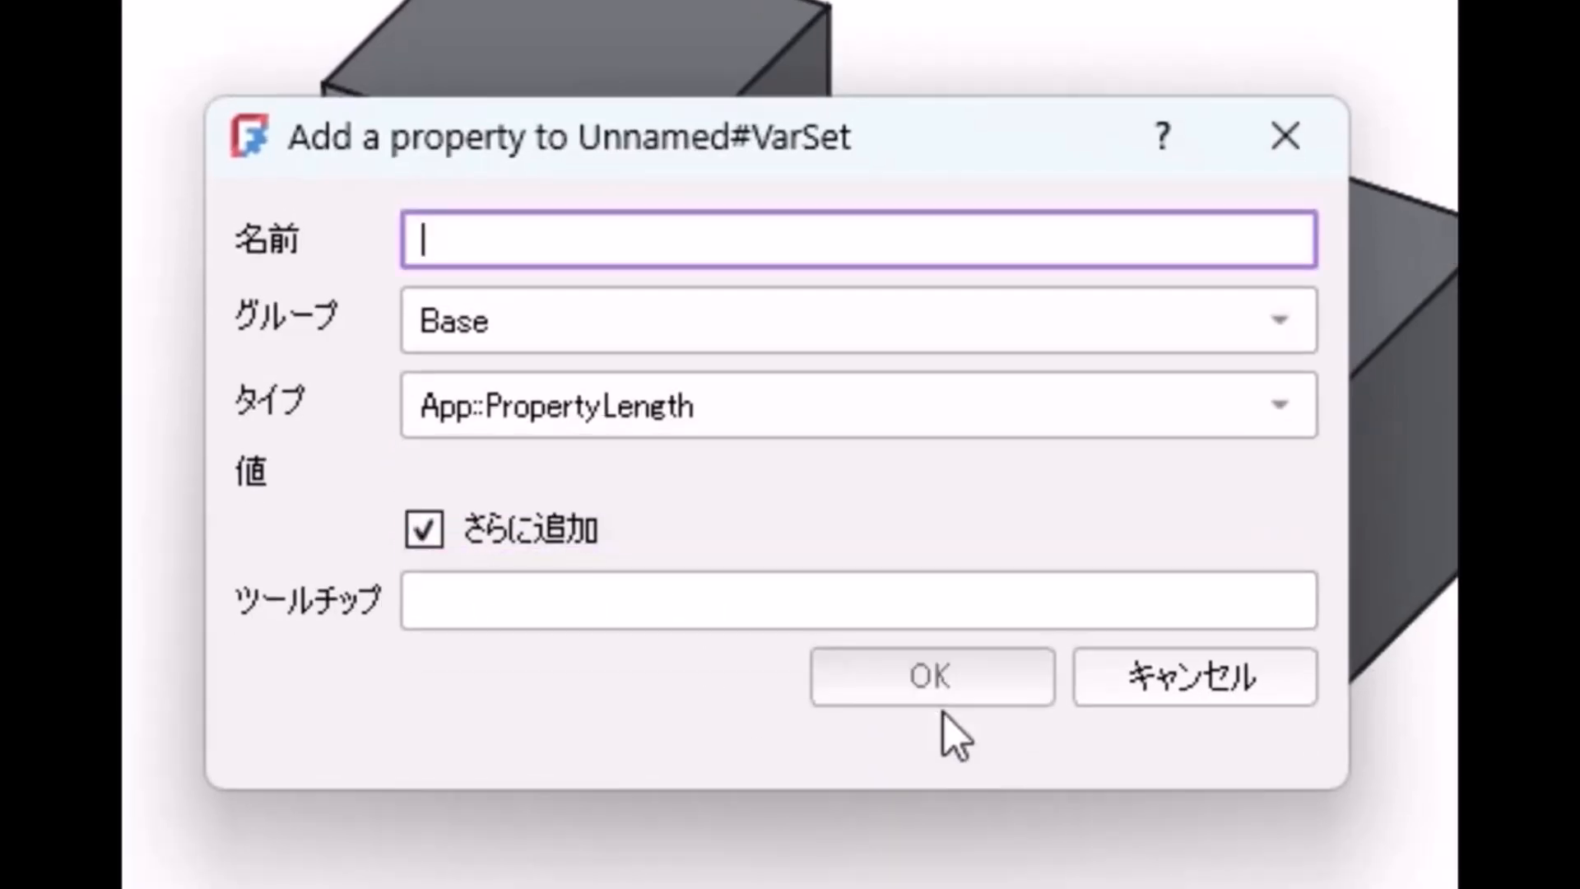
text(V_d)
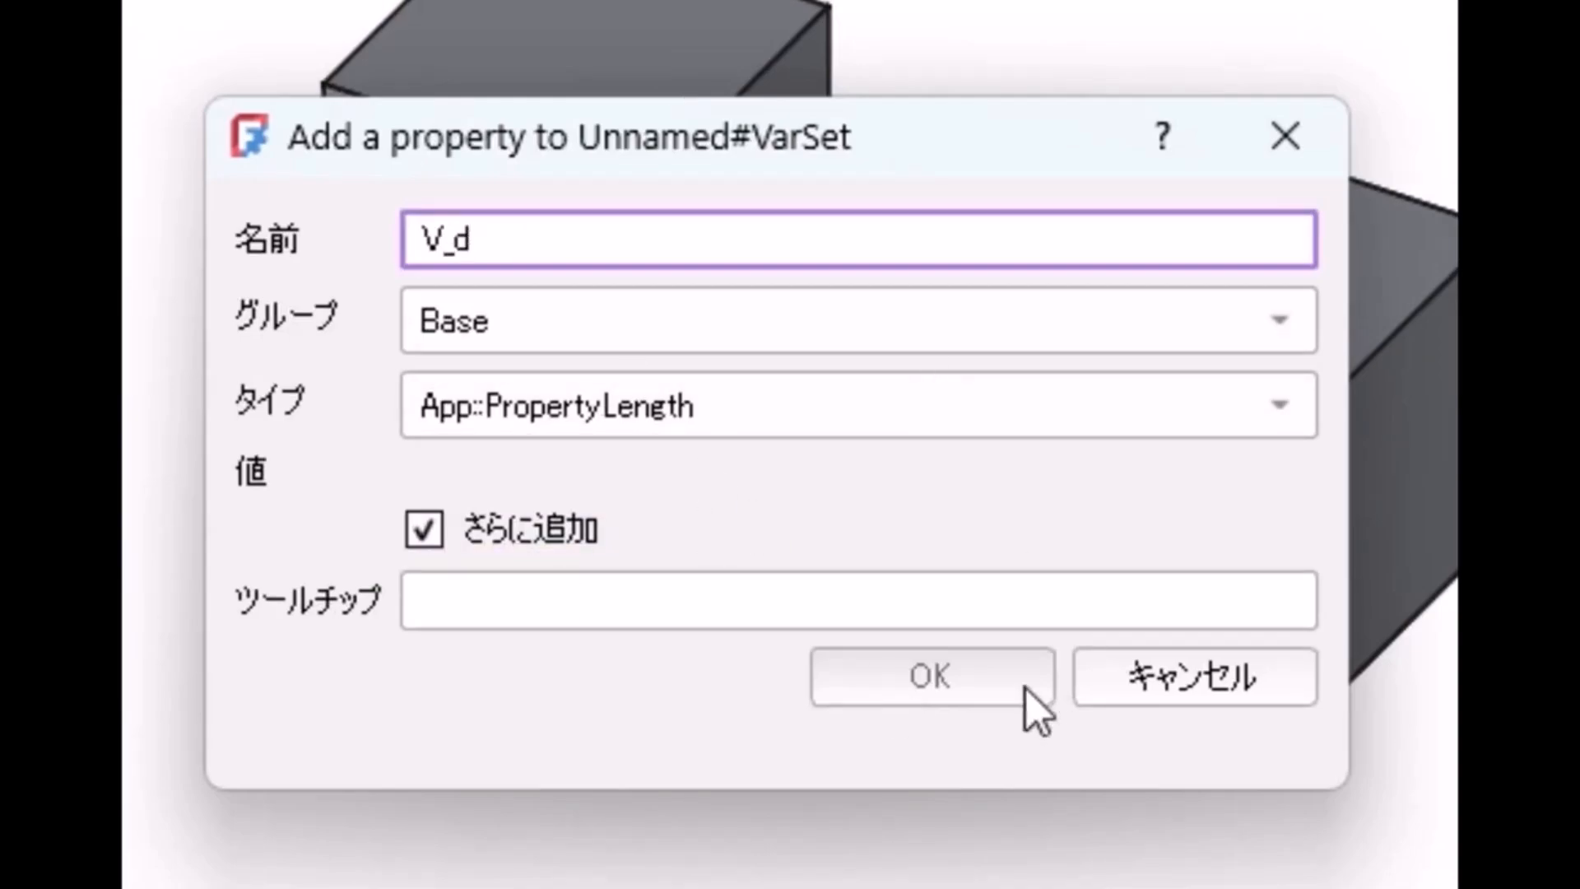
key(Tab)
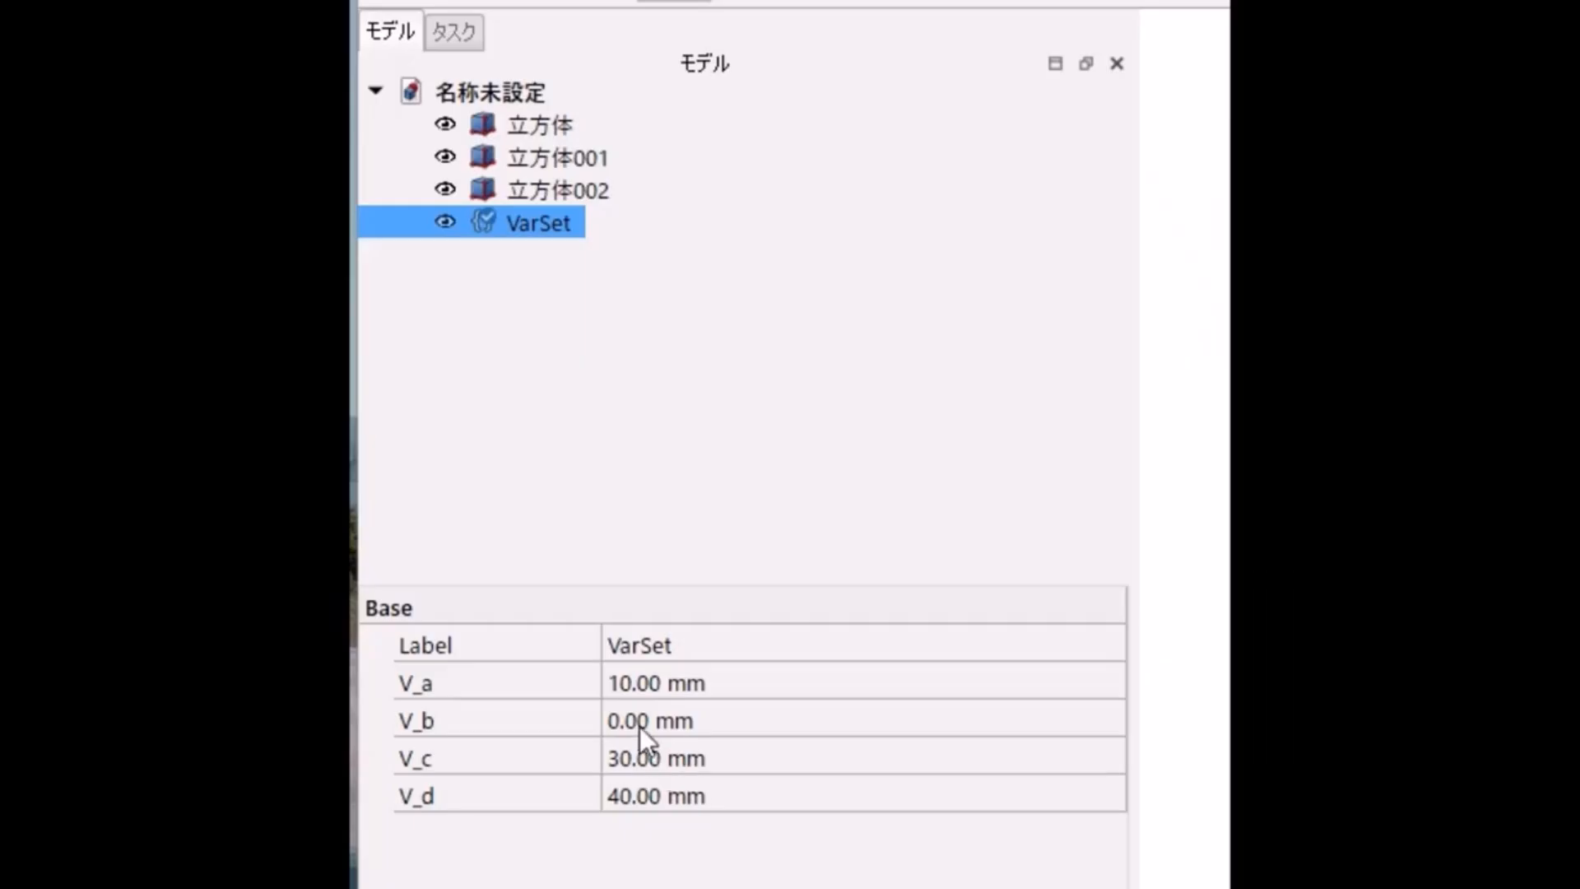
Step: Set the V_b property of the variable set to 20 mm
click(640, 727)
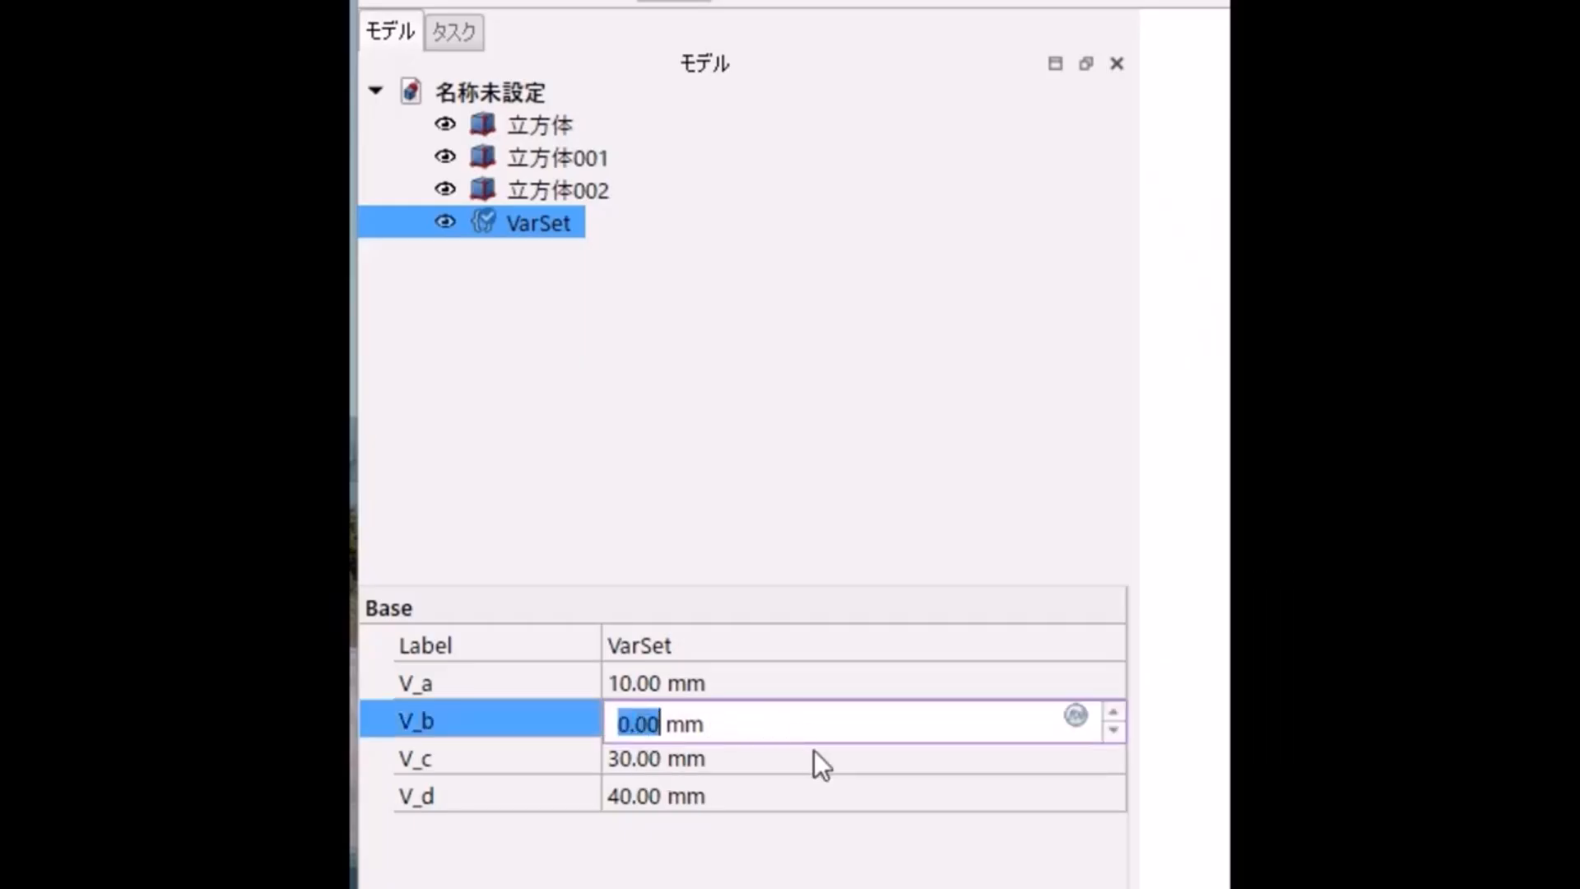
text(20)
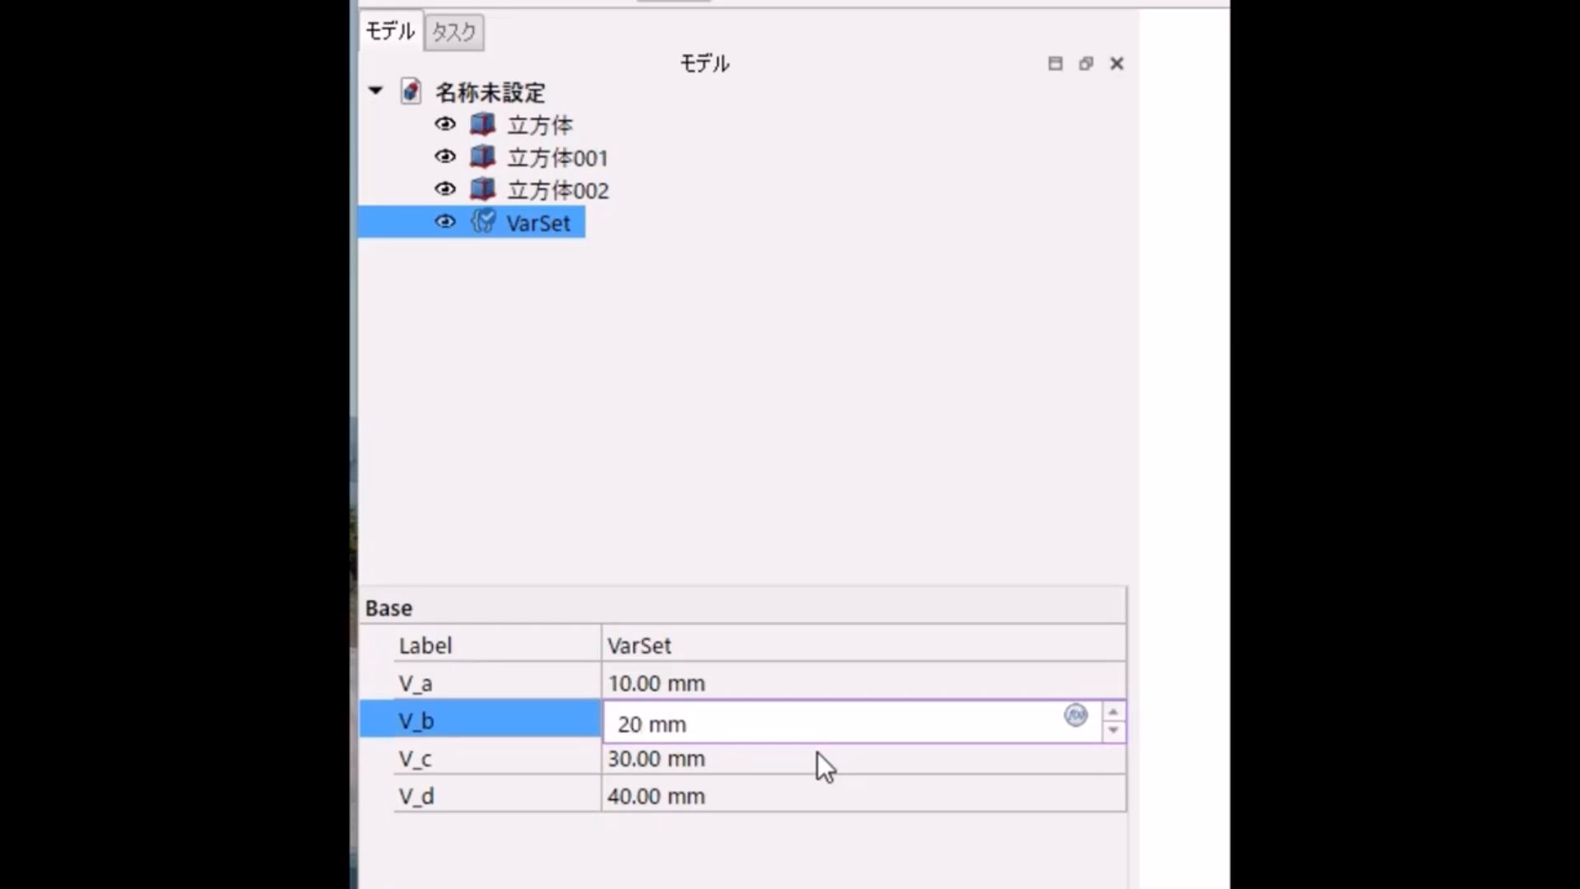
key(Return)
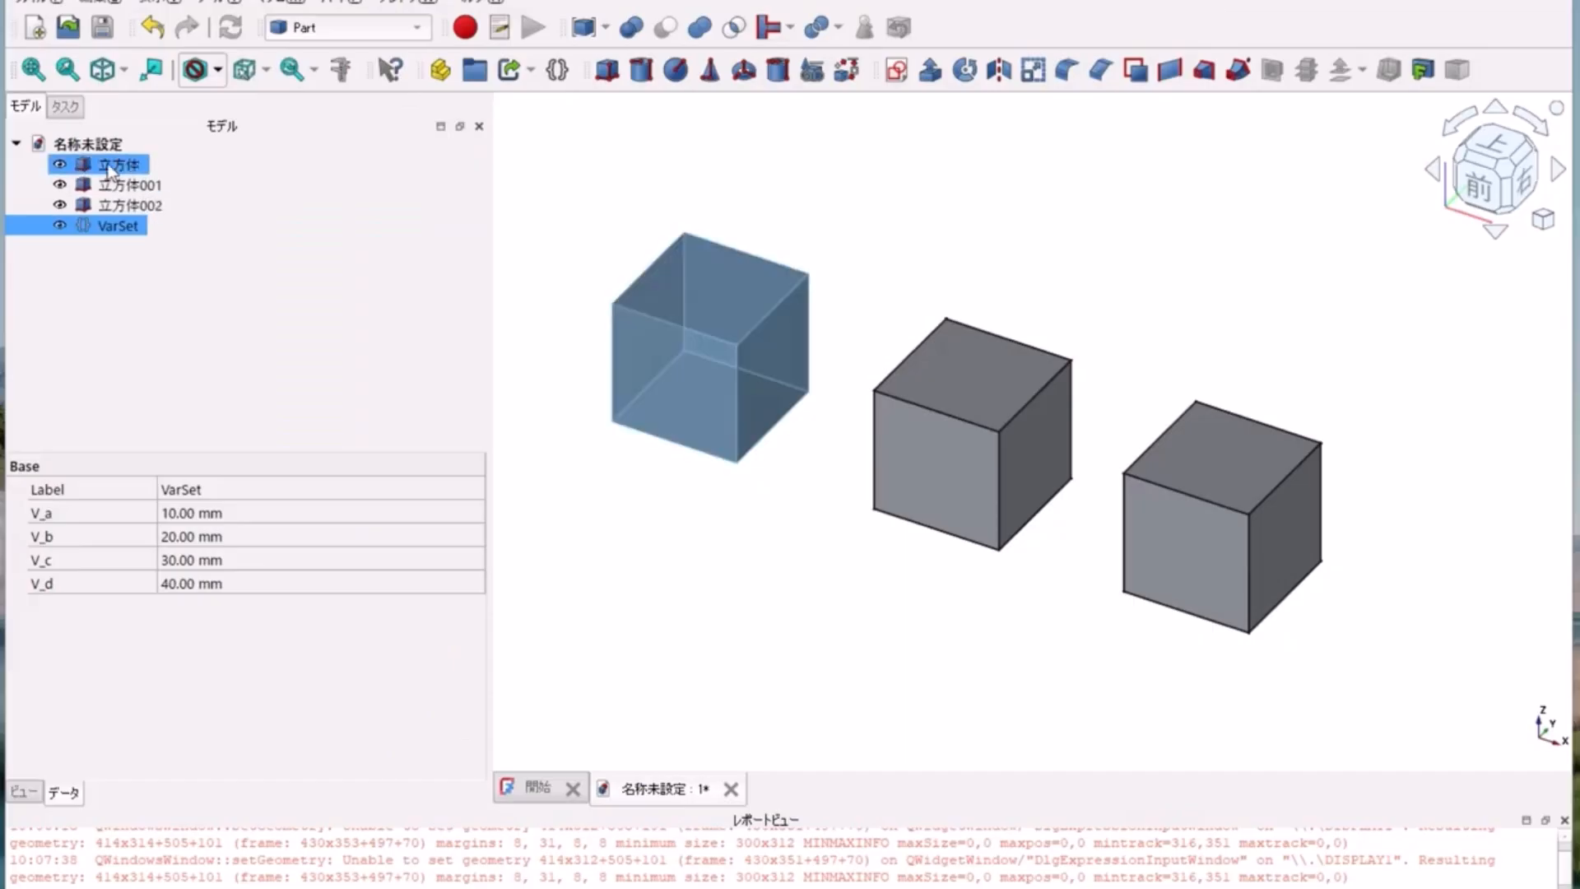
Step: Link the length of the first cube (立方体) to the expression VarSet.V_a
click(115, 165)
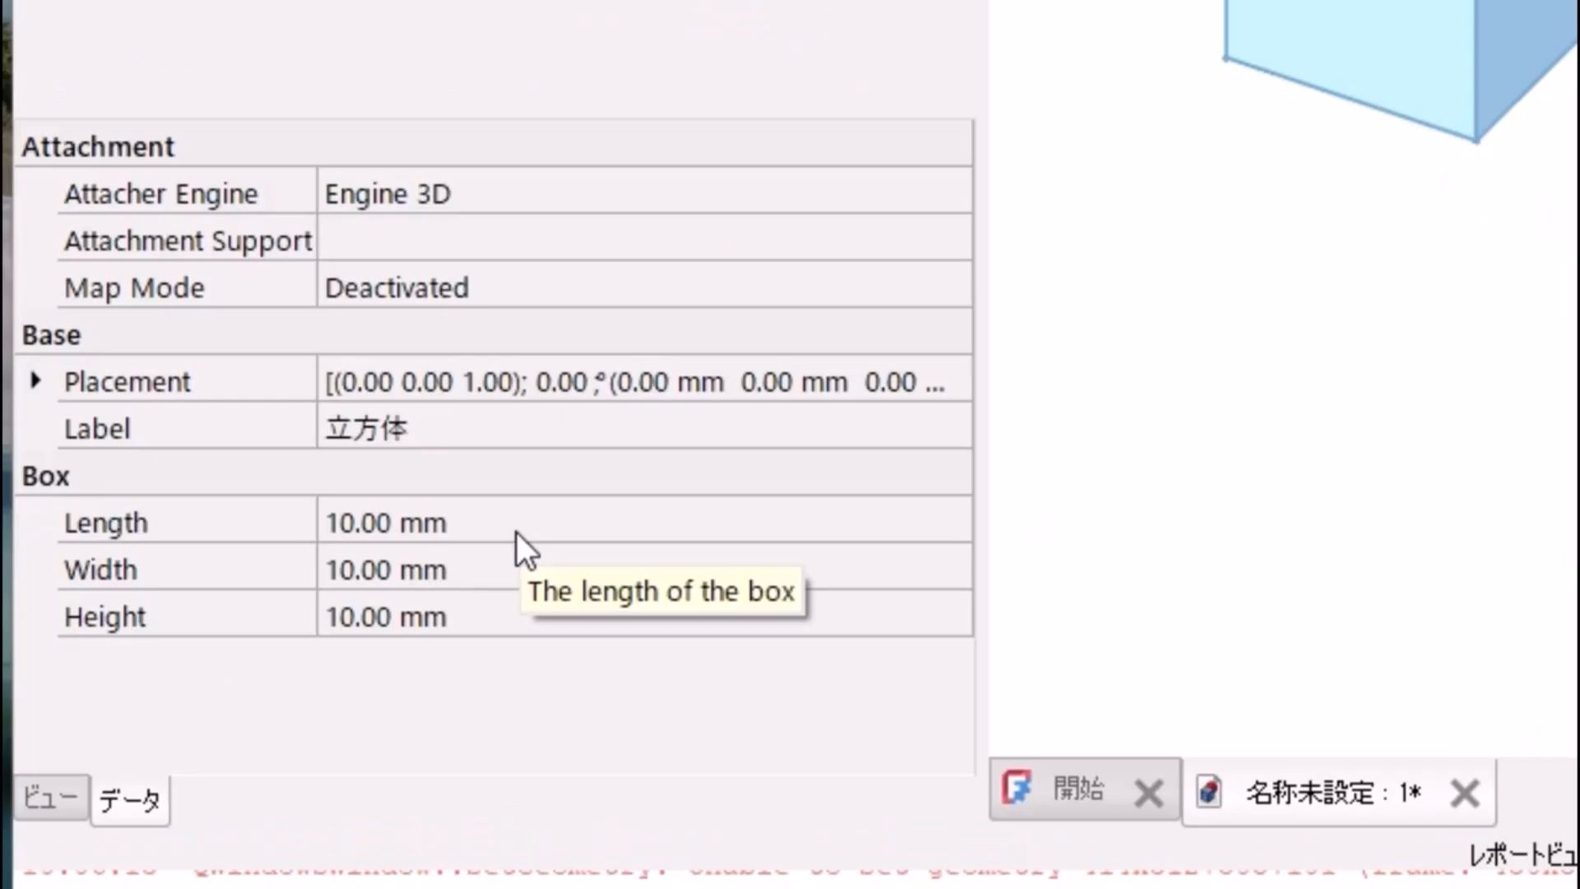
click(258, 656)
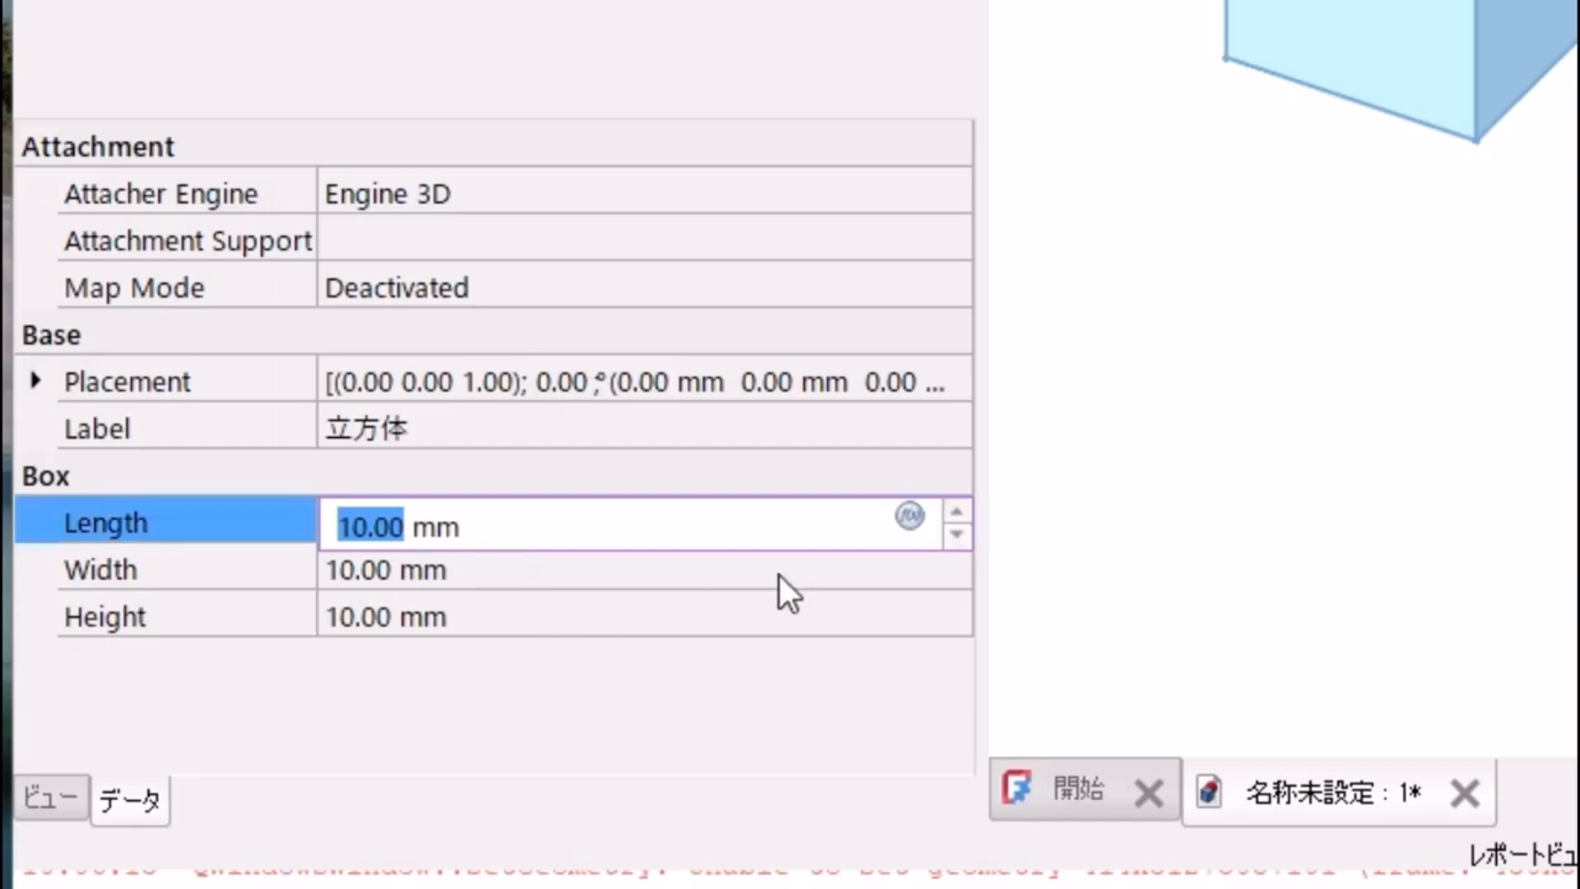
click(910, 515)
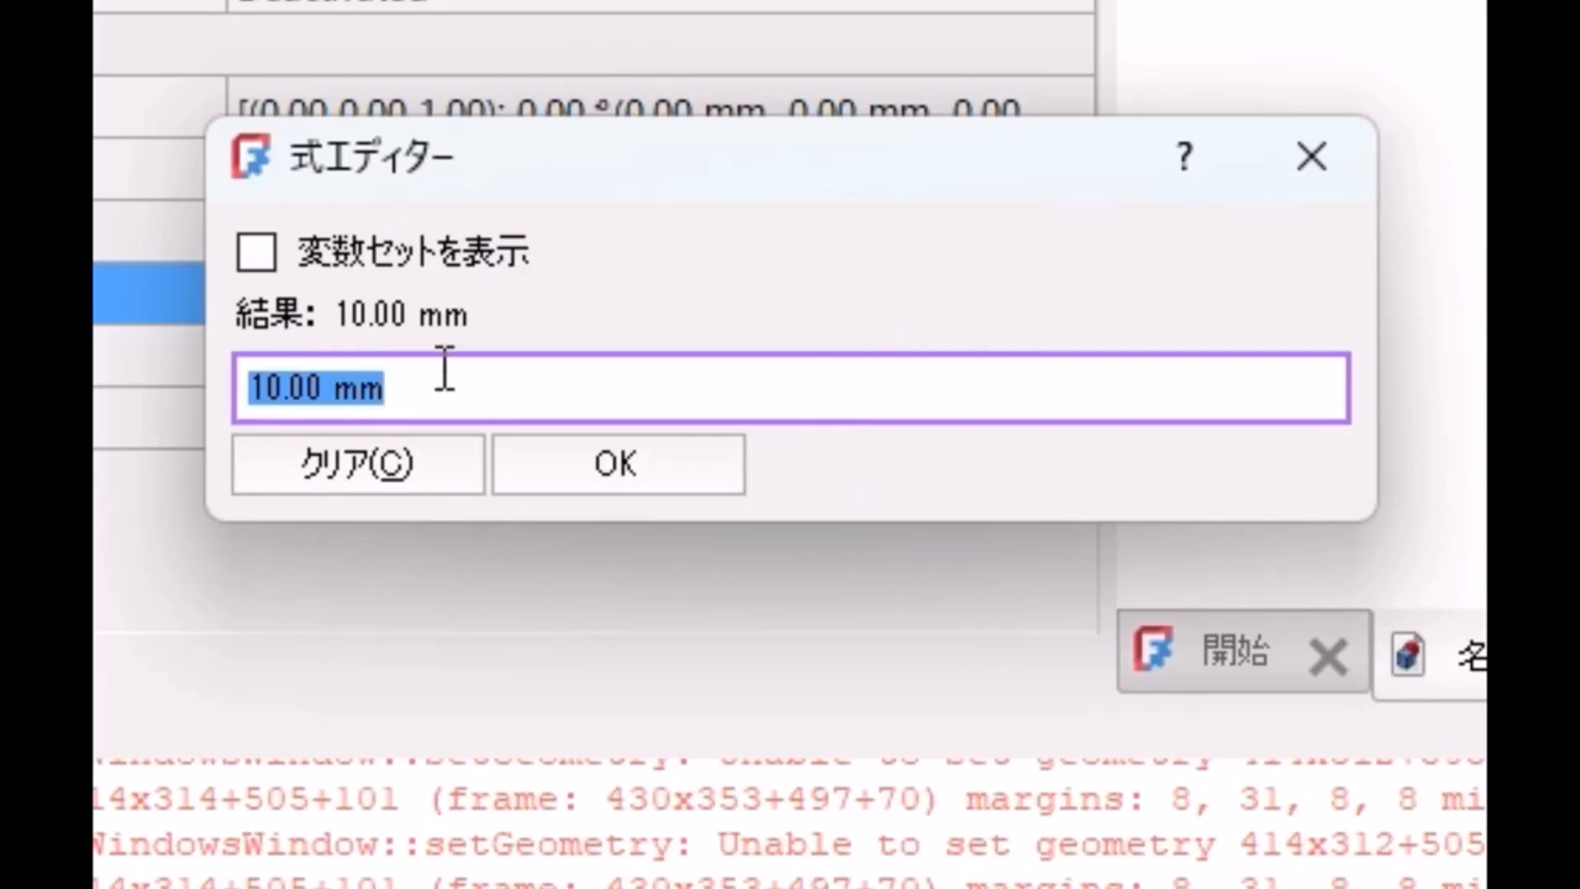
text(v)
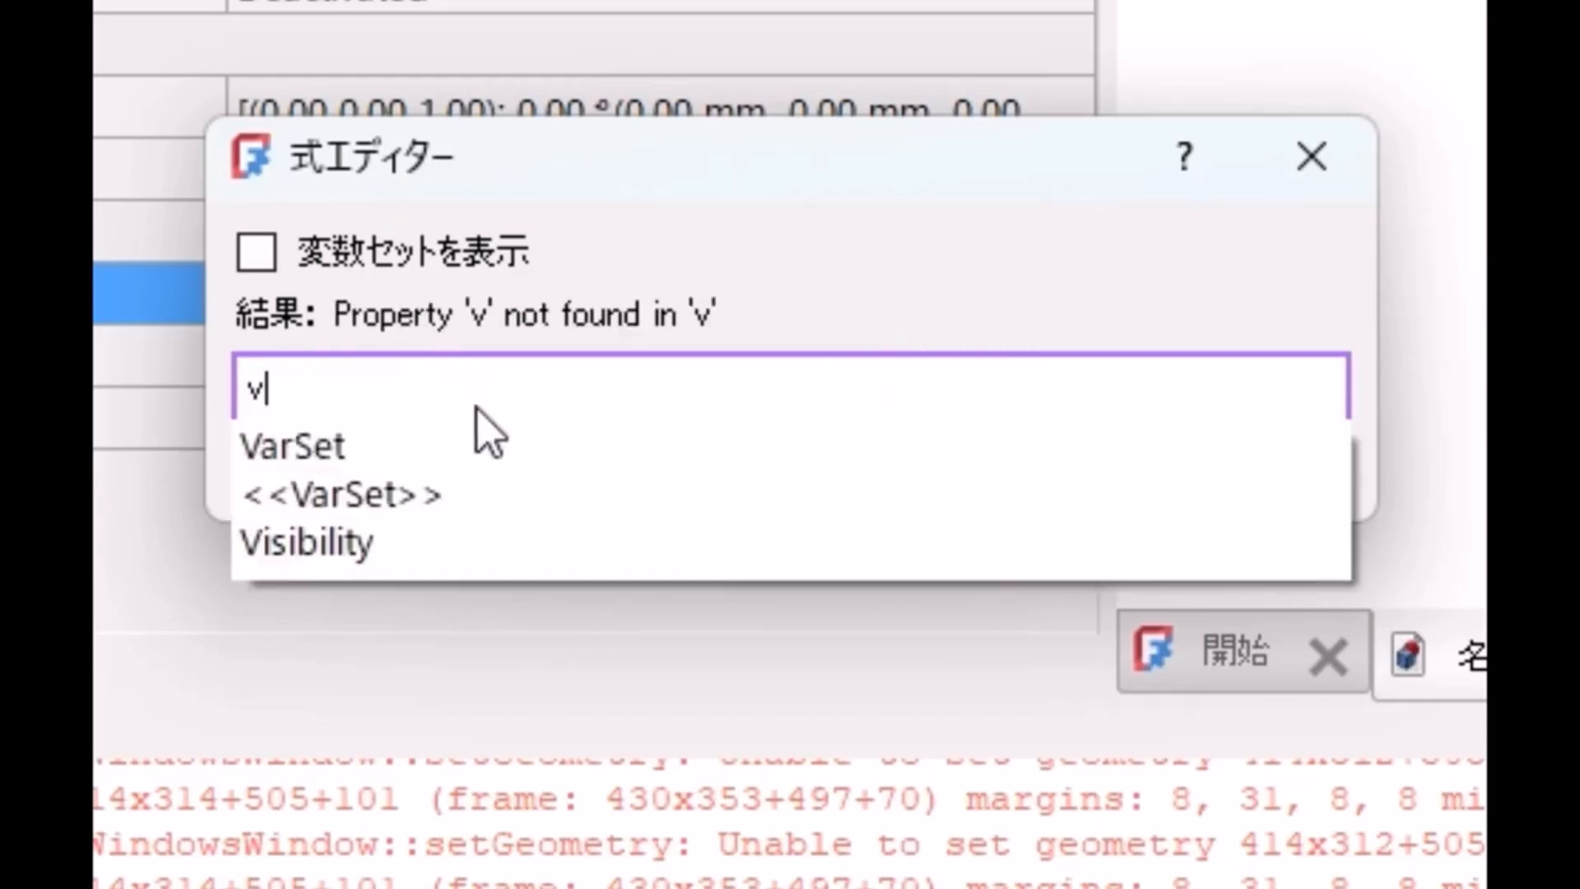
click(318, 454)
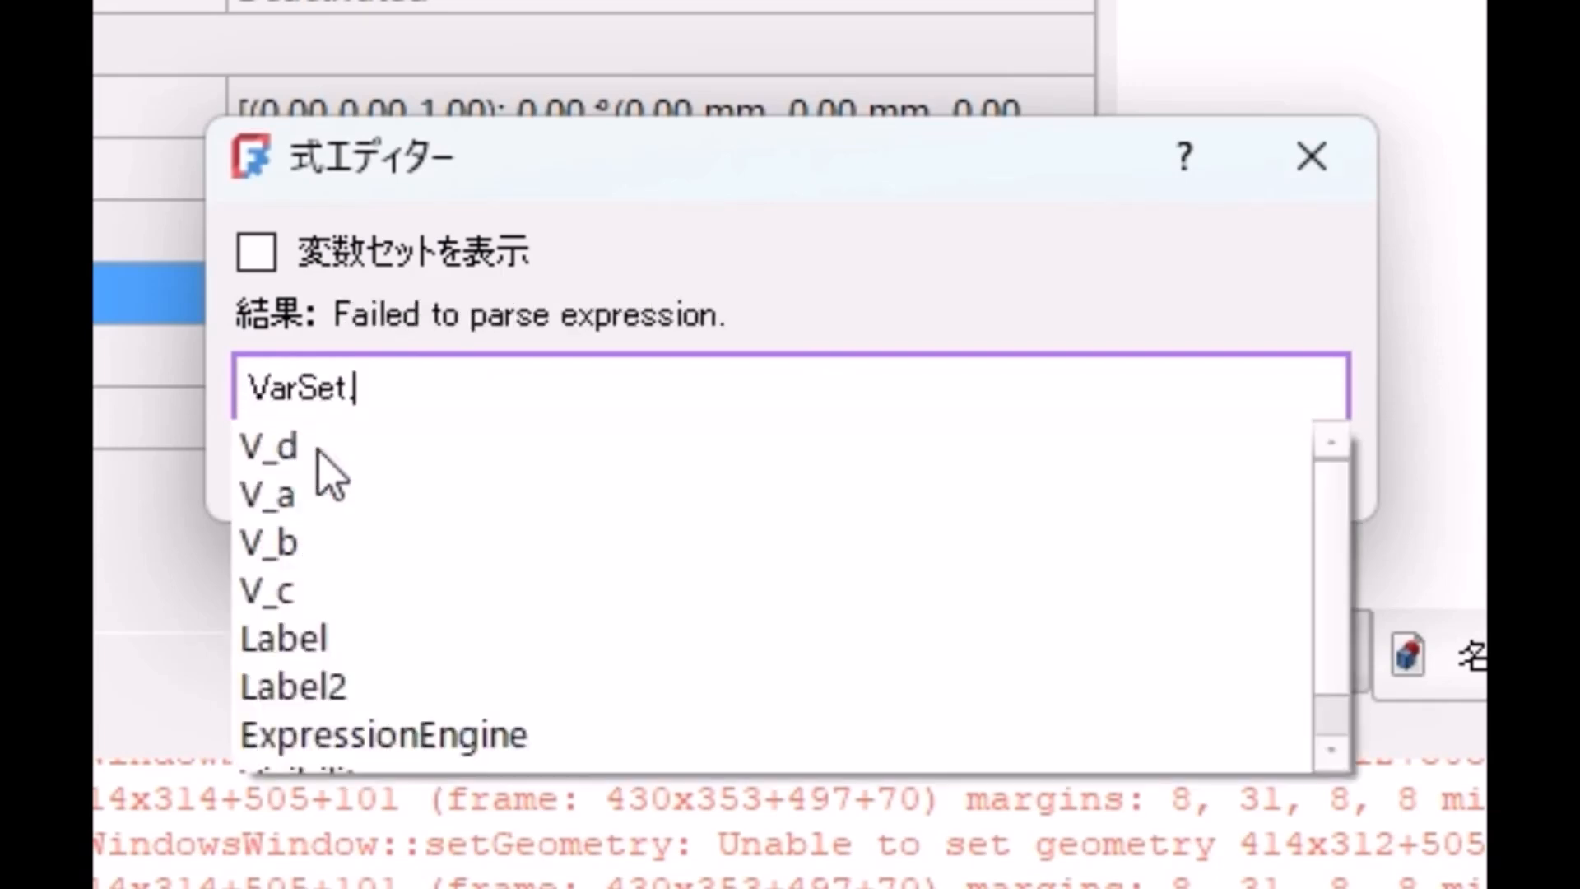
click(272, 501)
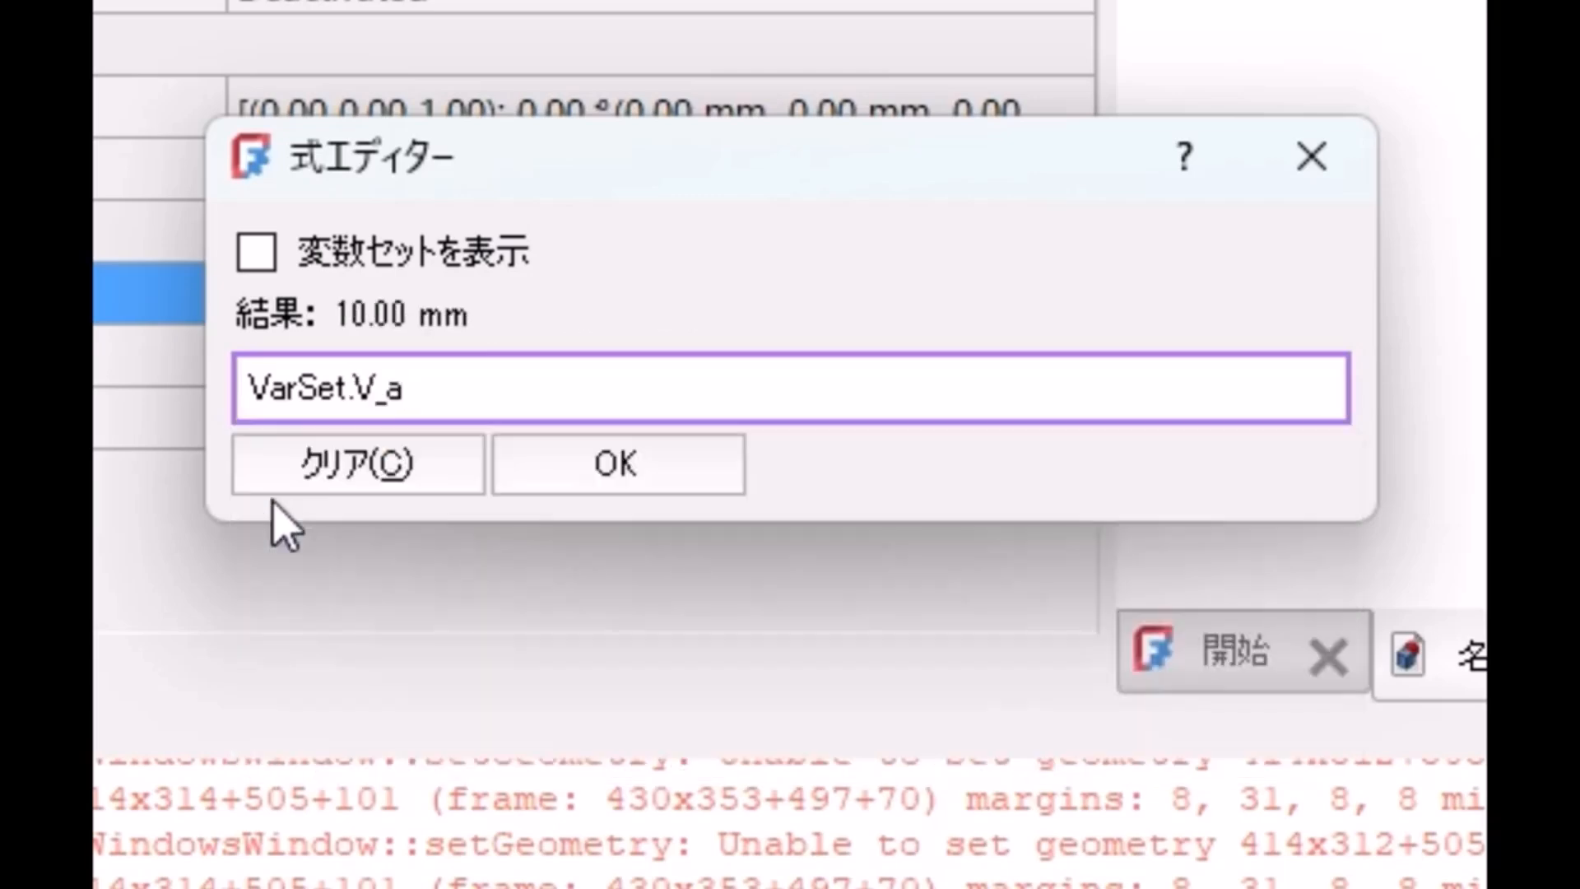
click(556, 487)
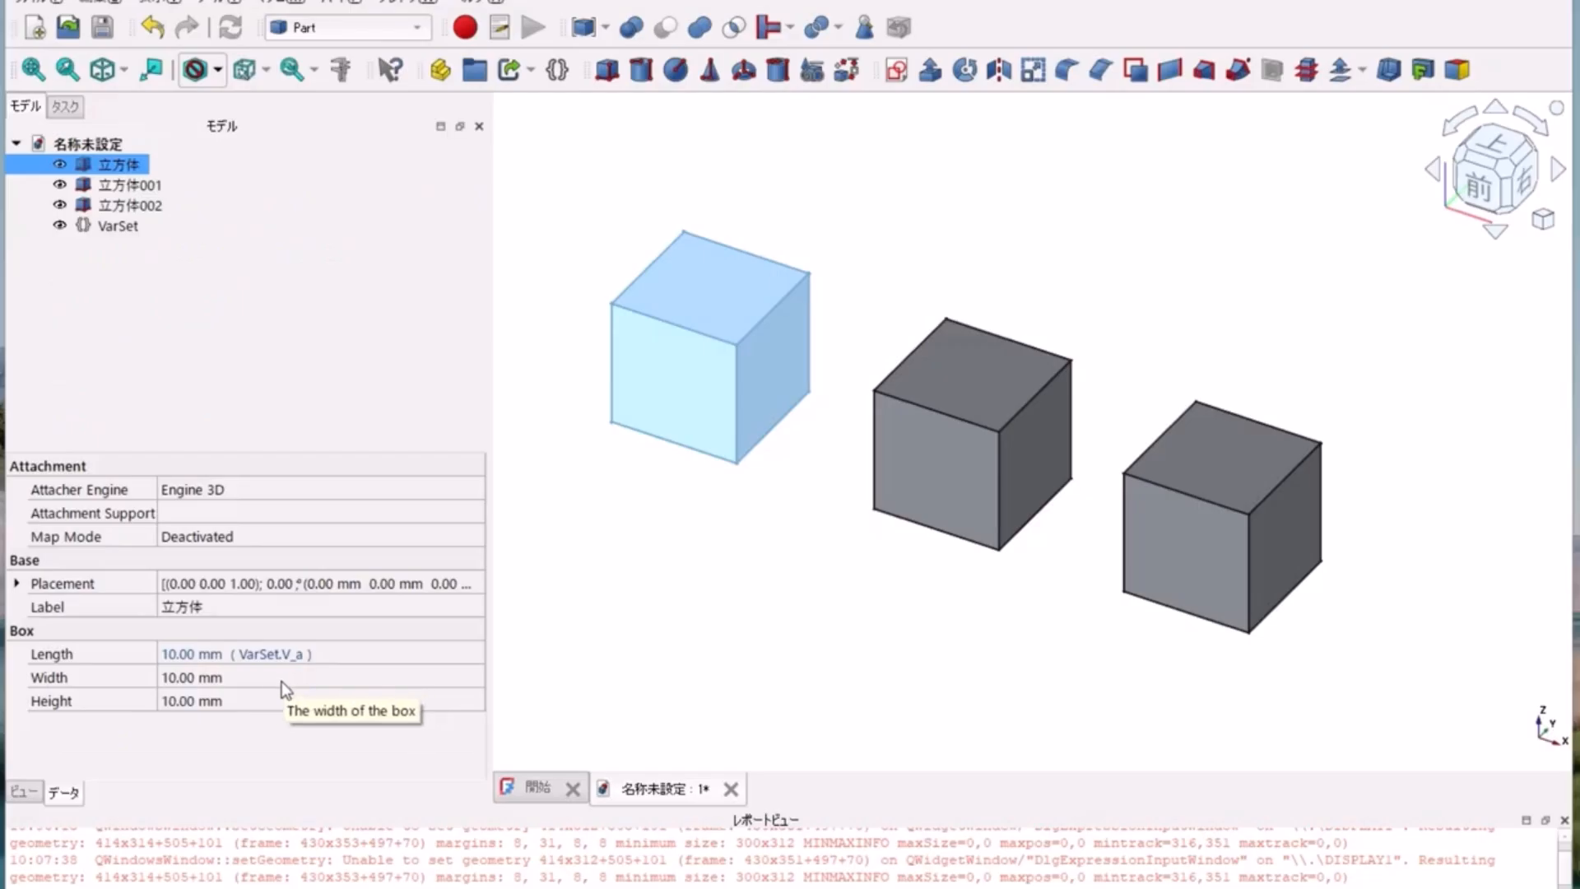
Step: Link the width of the first cube to the expression VarSet.V_b
click(656, 682)
click(272, 686)
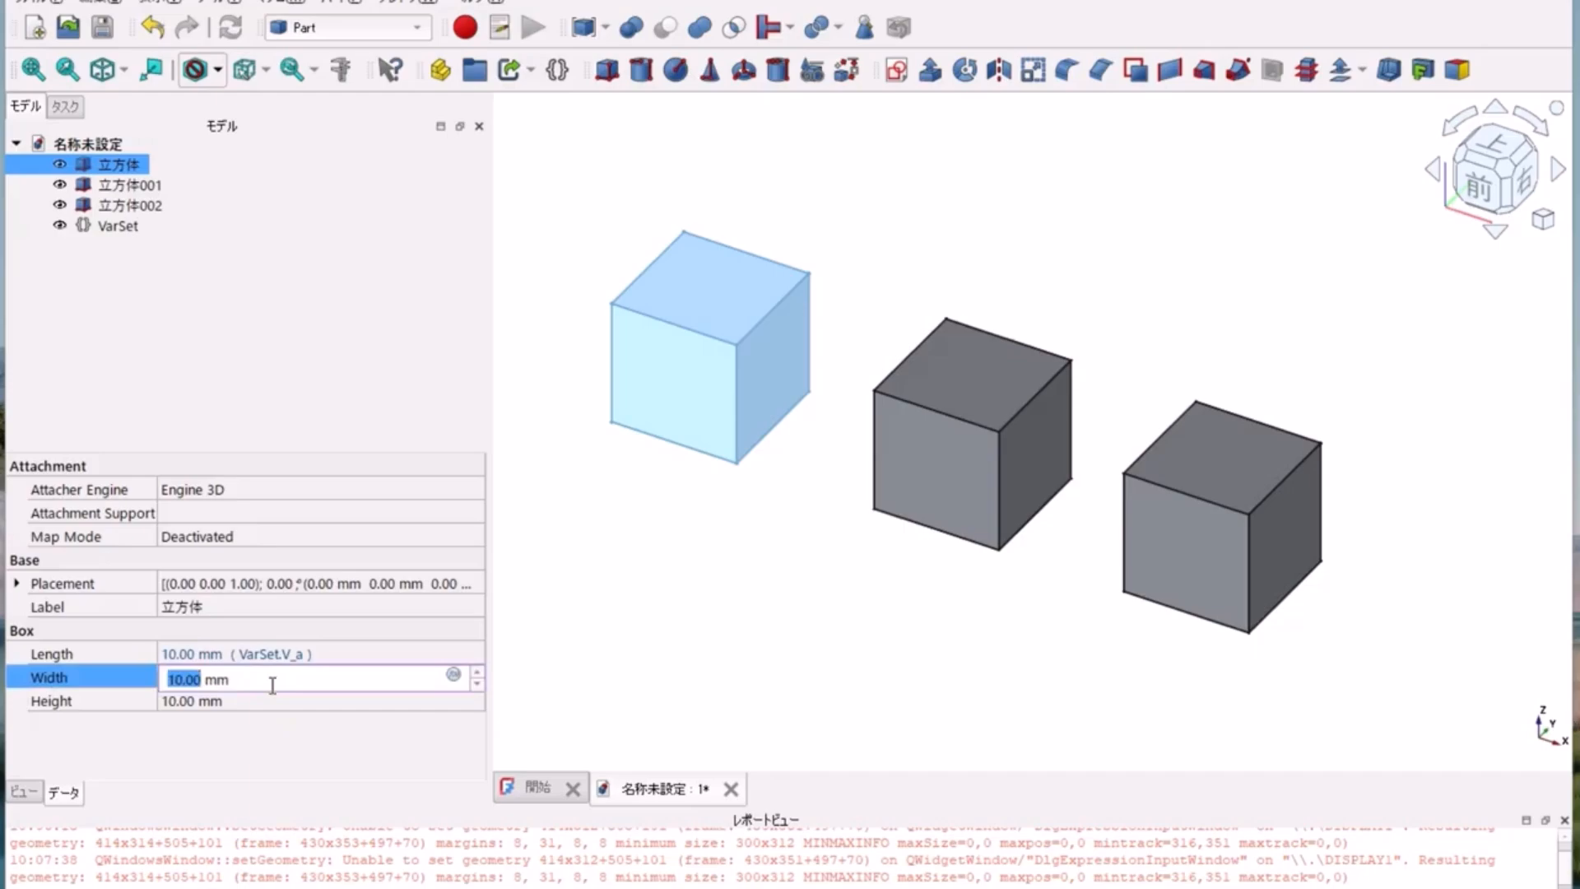
click(453, 678)
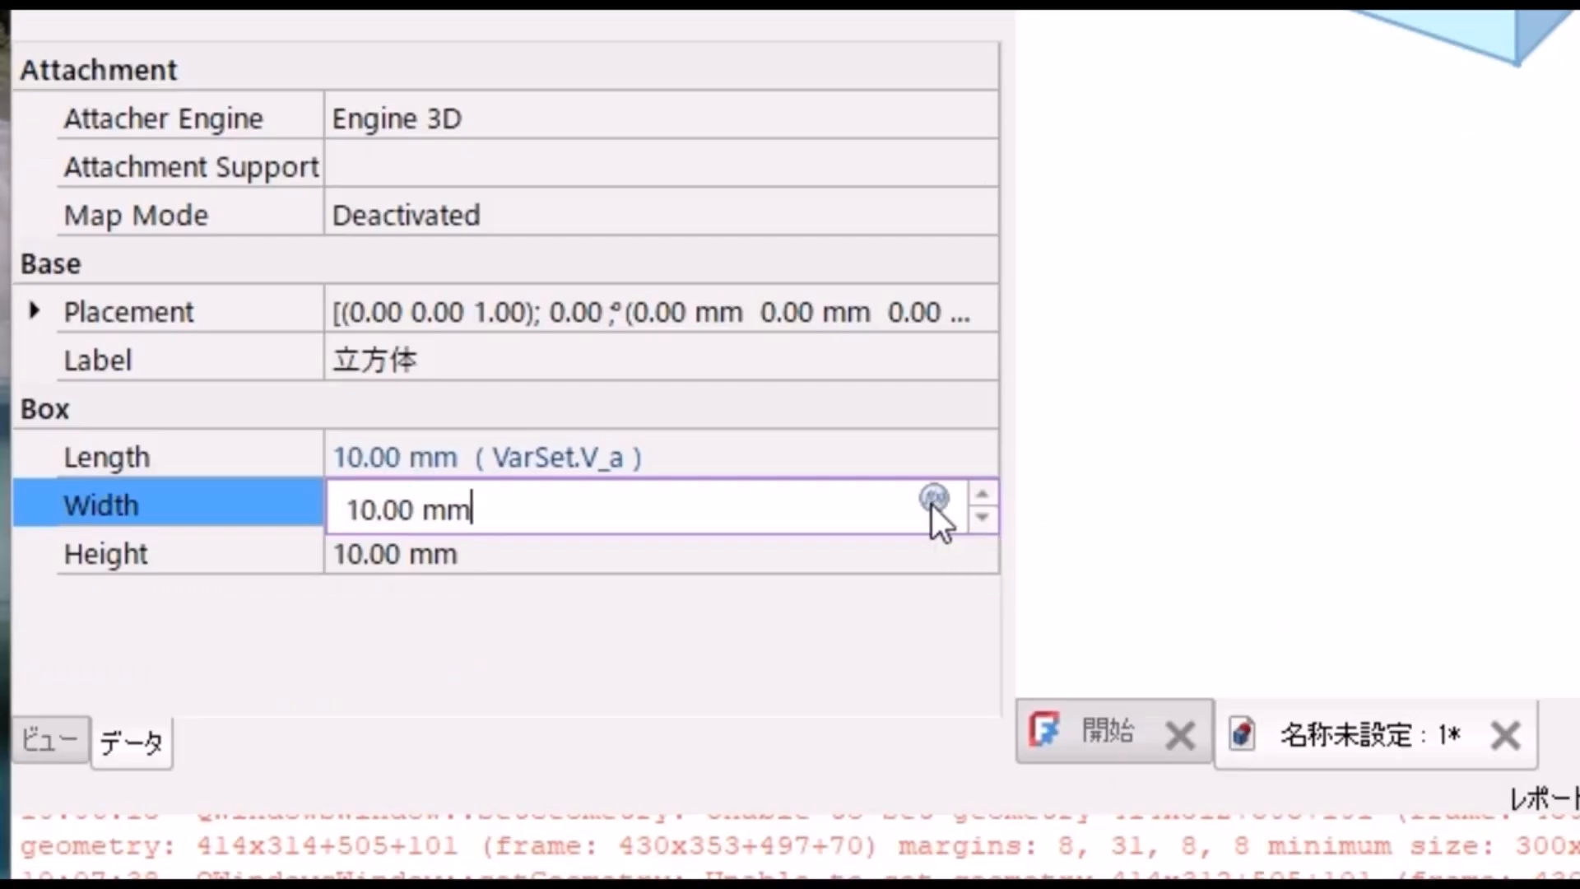
click(931, 499)
text(VarSet.)
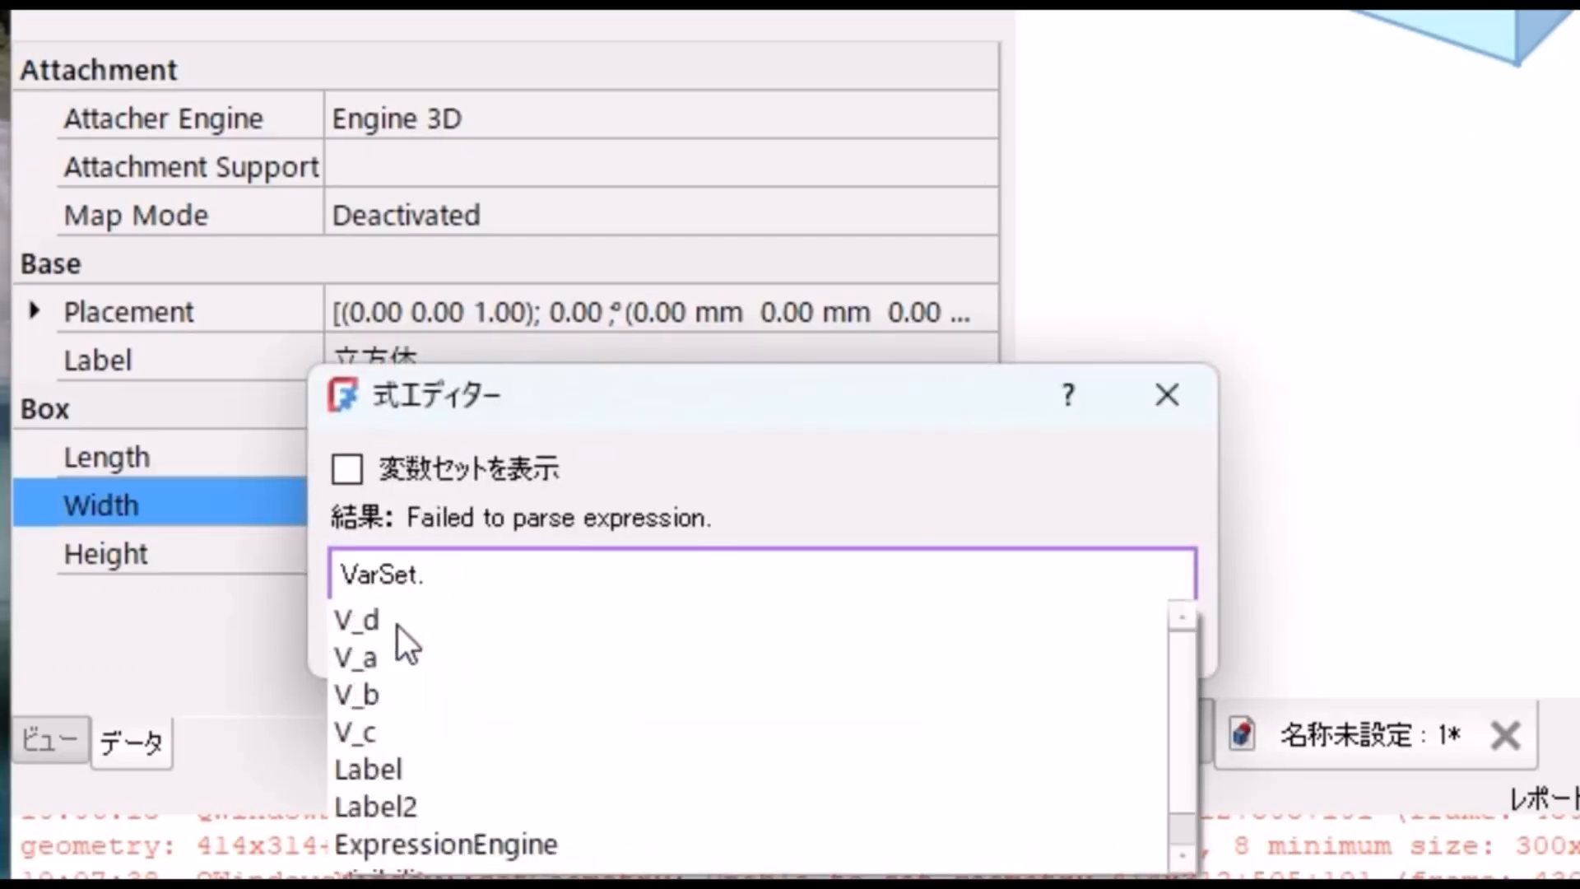
click(387, 694)
click(584, 629)
Step: Link the height of the first cube to the expression VarSet.V_c
click(564, 564)
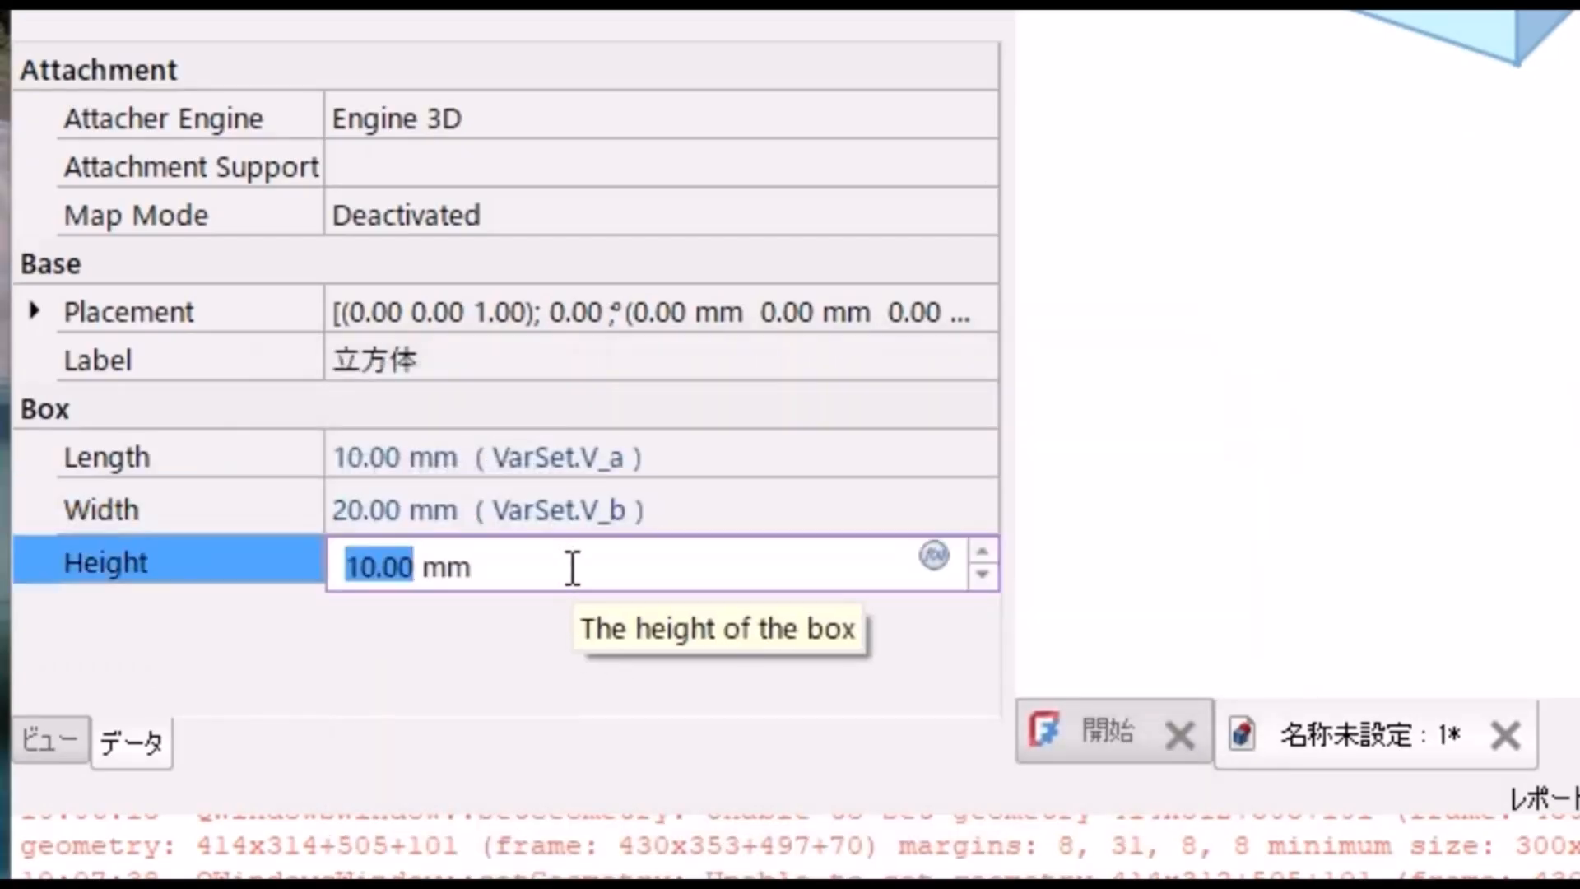
key(equal)
text(VarSet.)
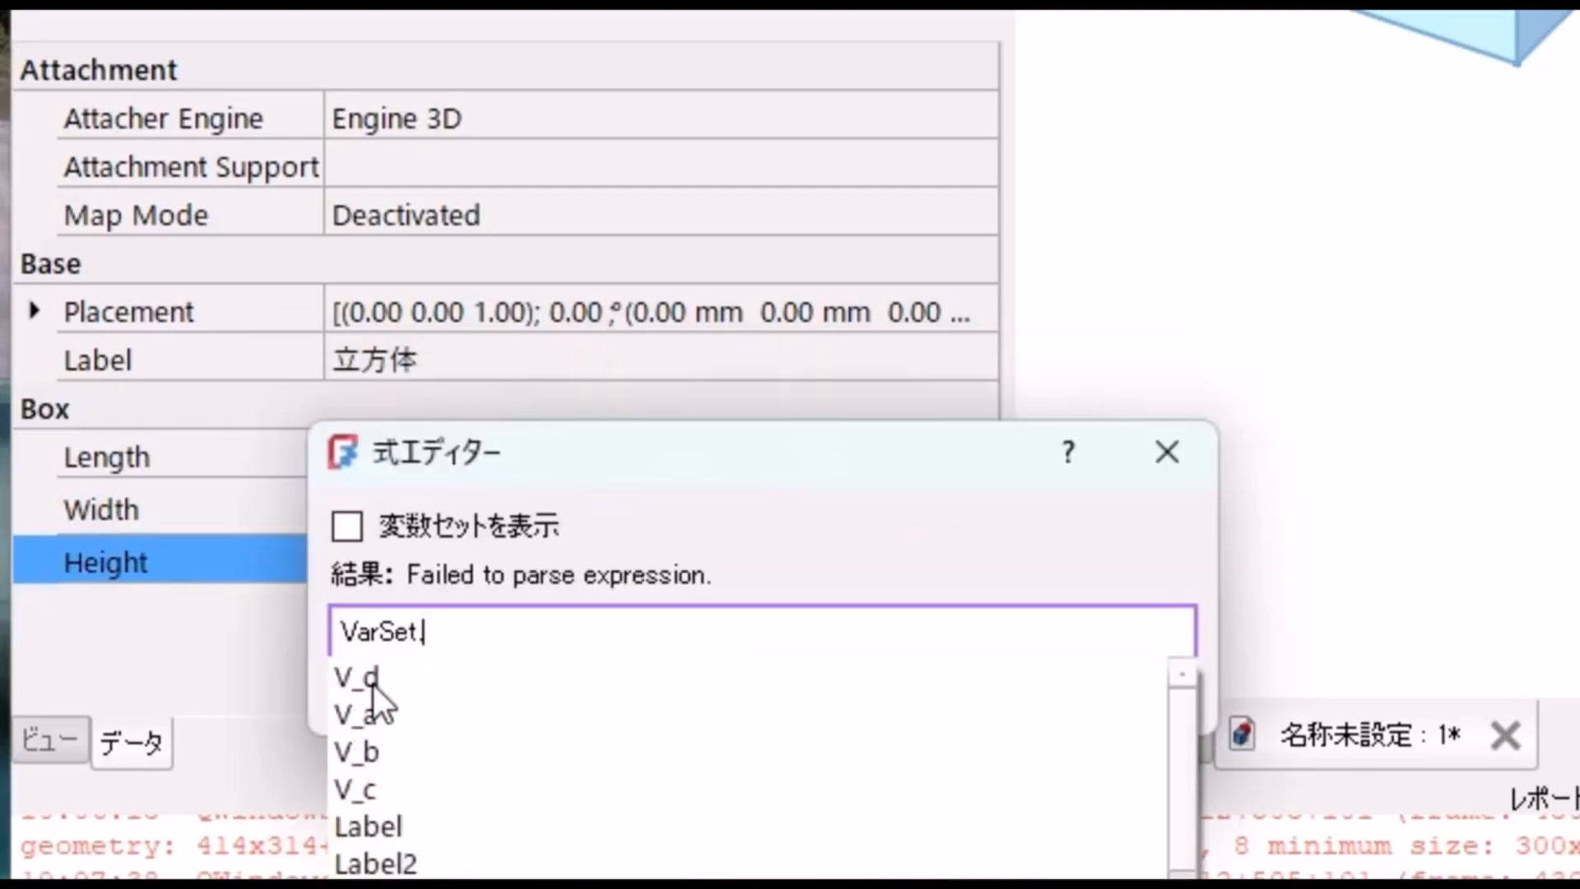
click(362, 747)
click(618, 704)
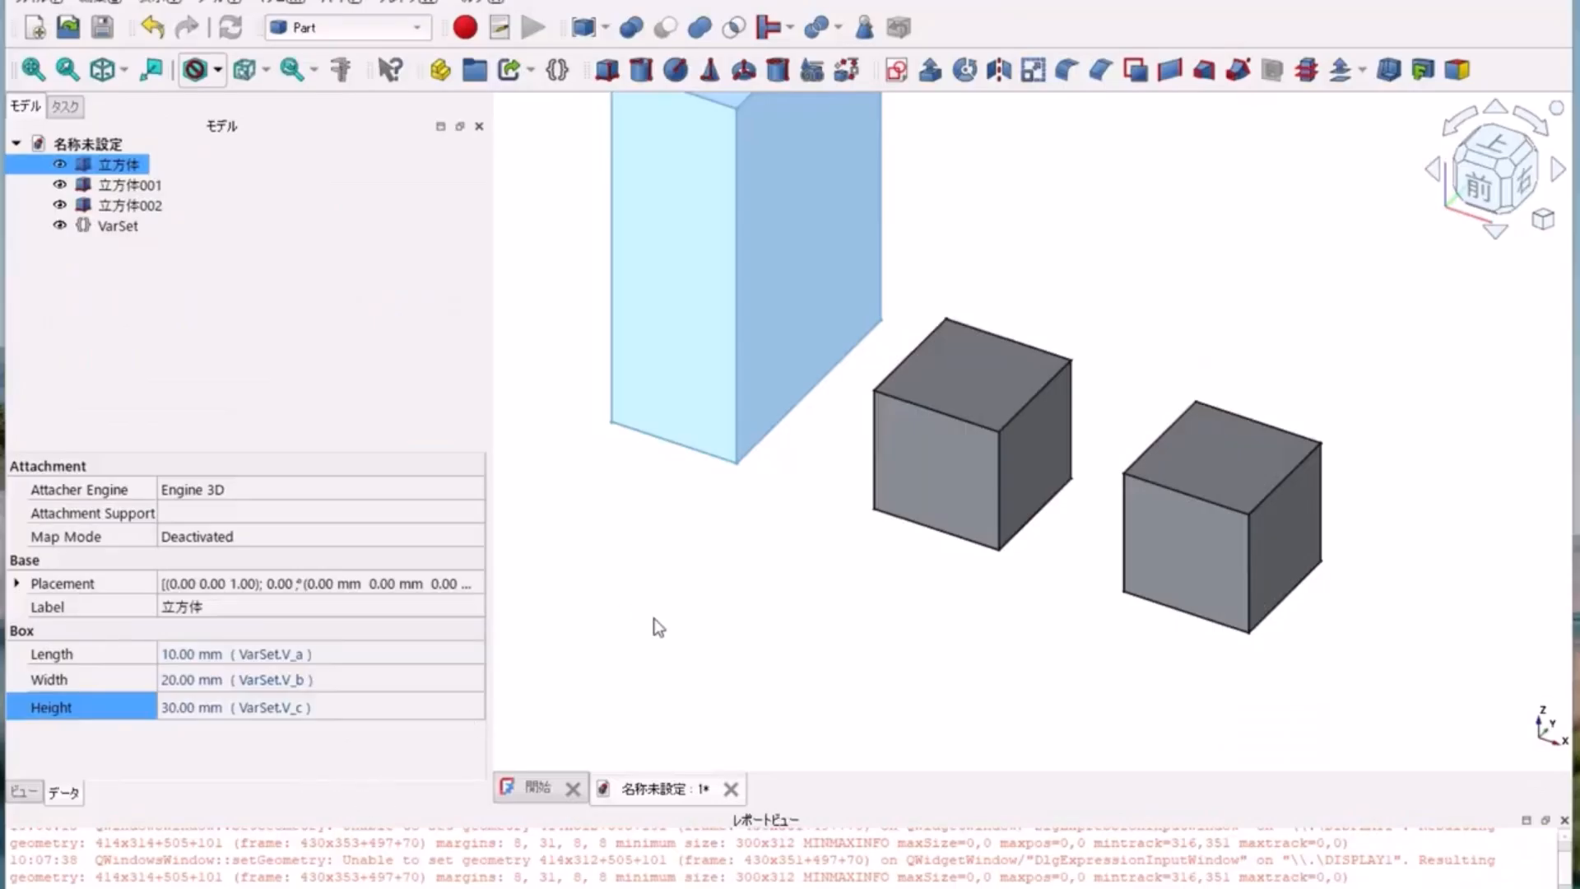
Step: Set the V_a property of the variable set to 15 mm to resize the linked cube
scroll(654, 619, down, 3)
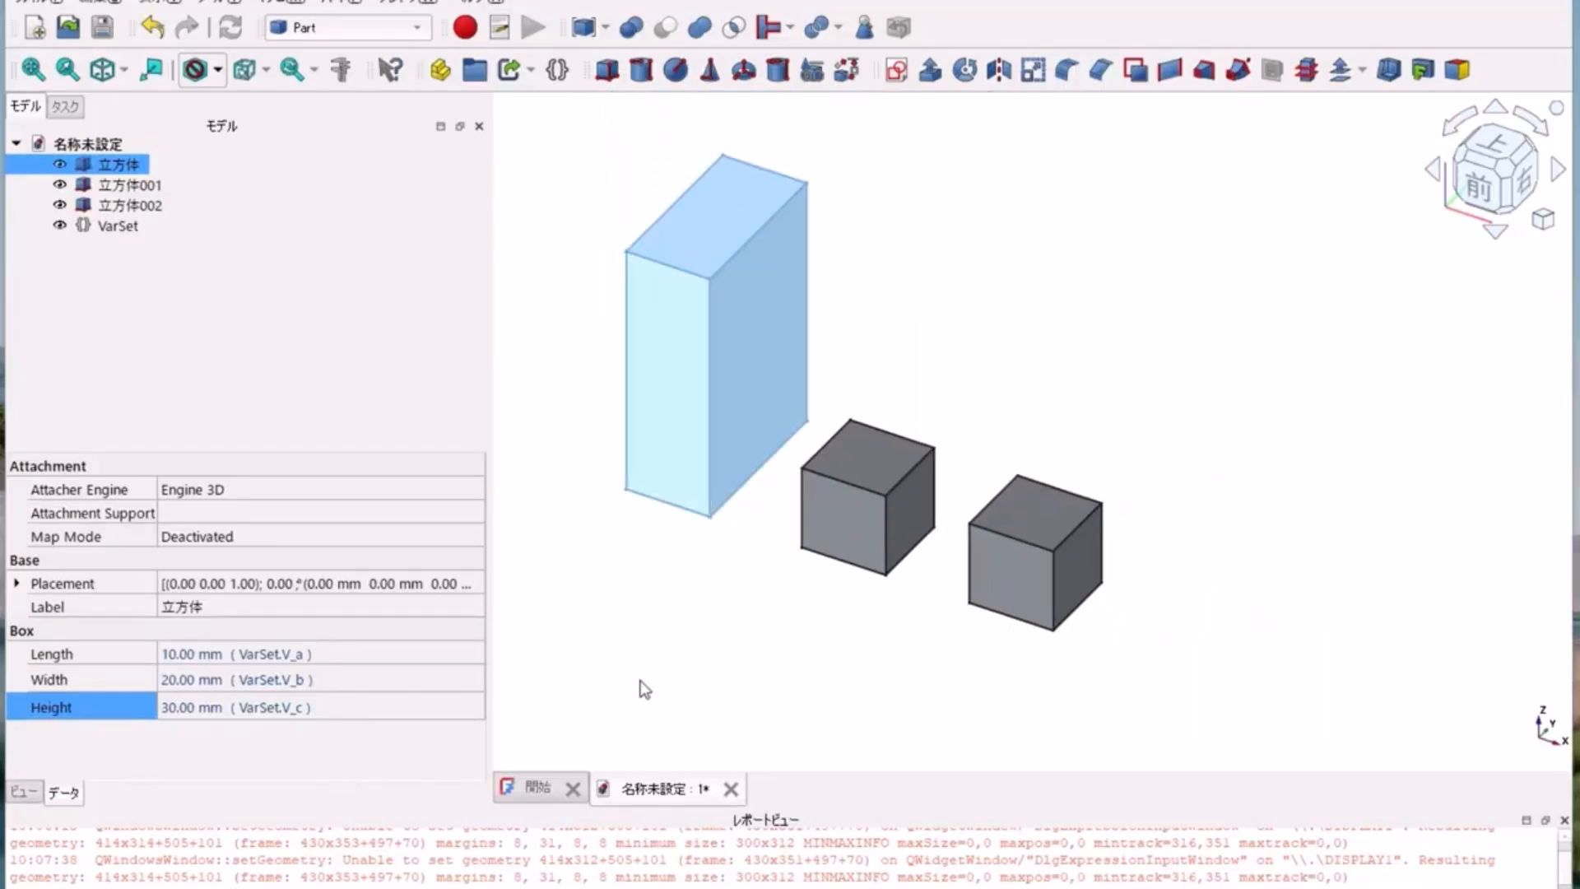
click(117, 227)
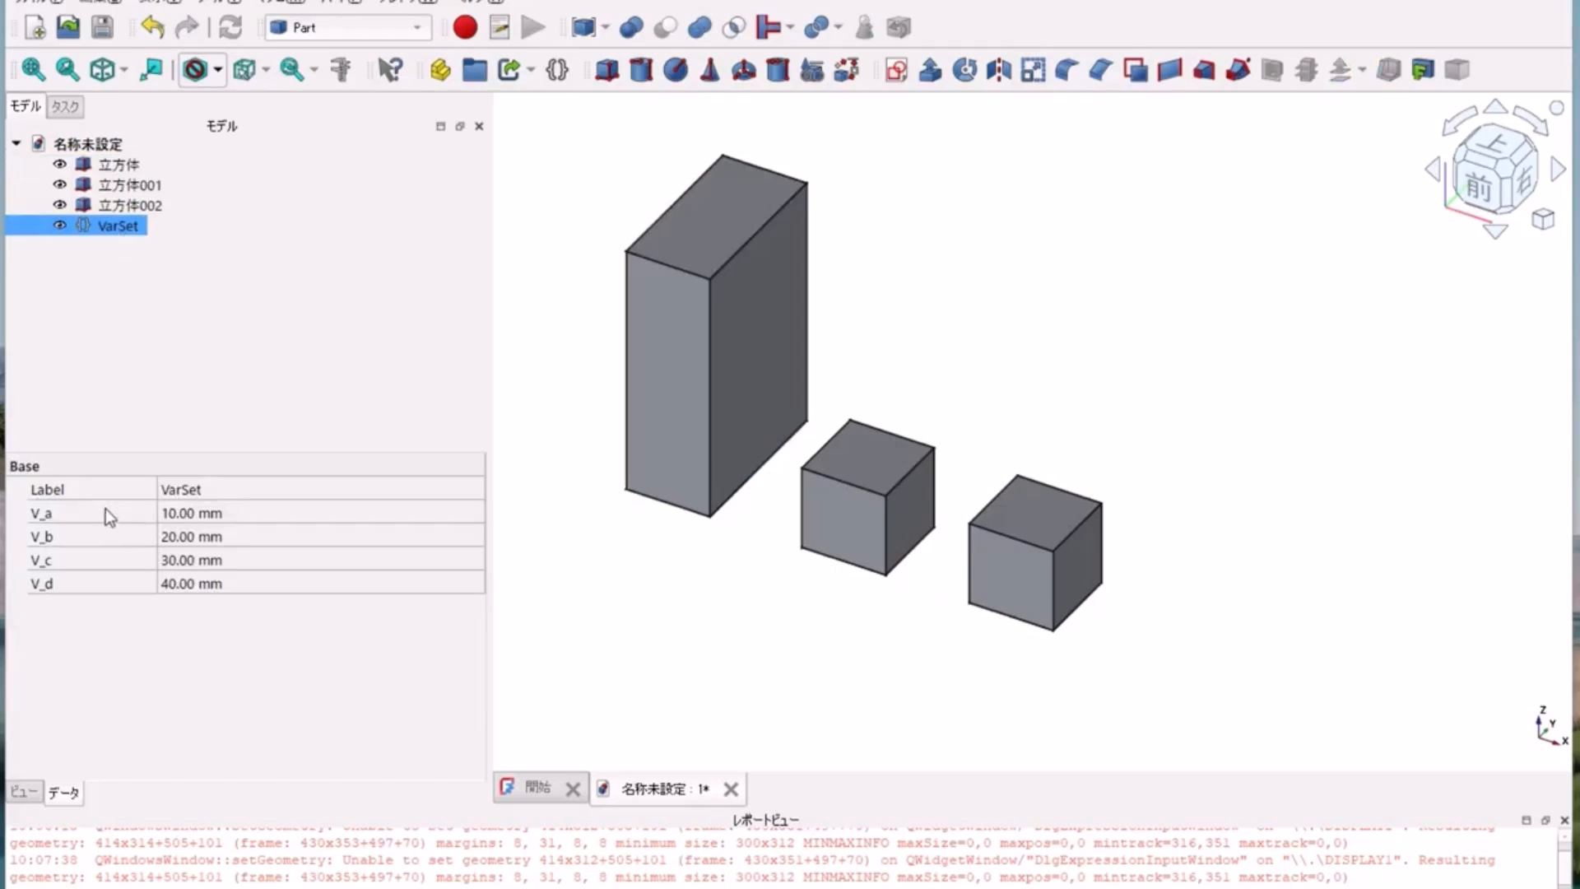
click(196, 515)
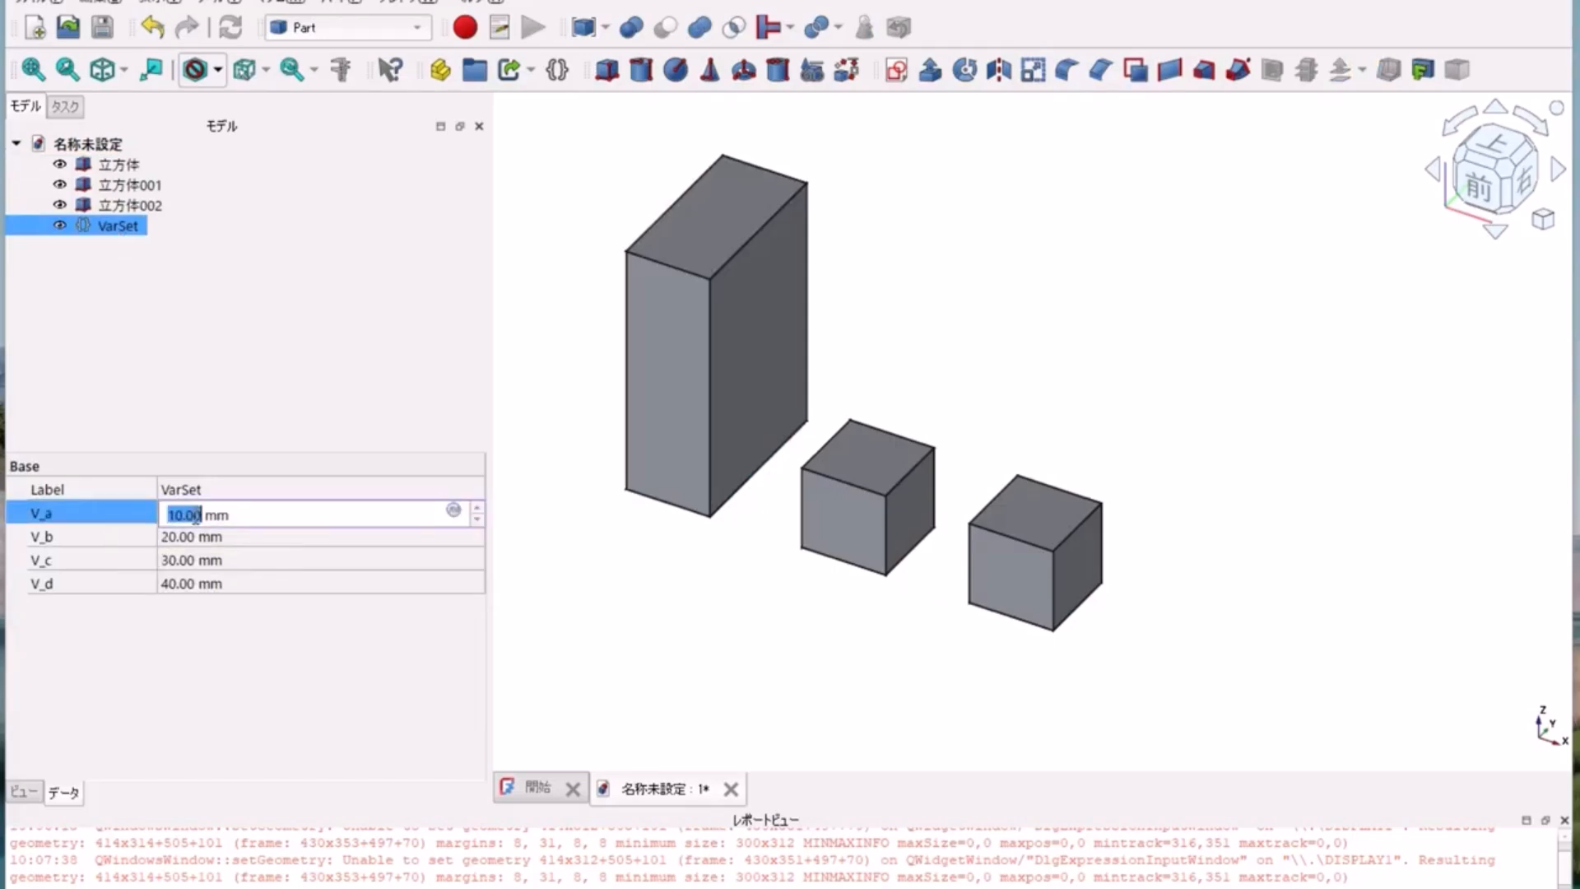
text(15)
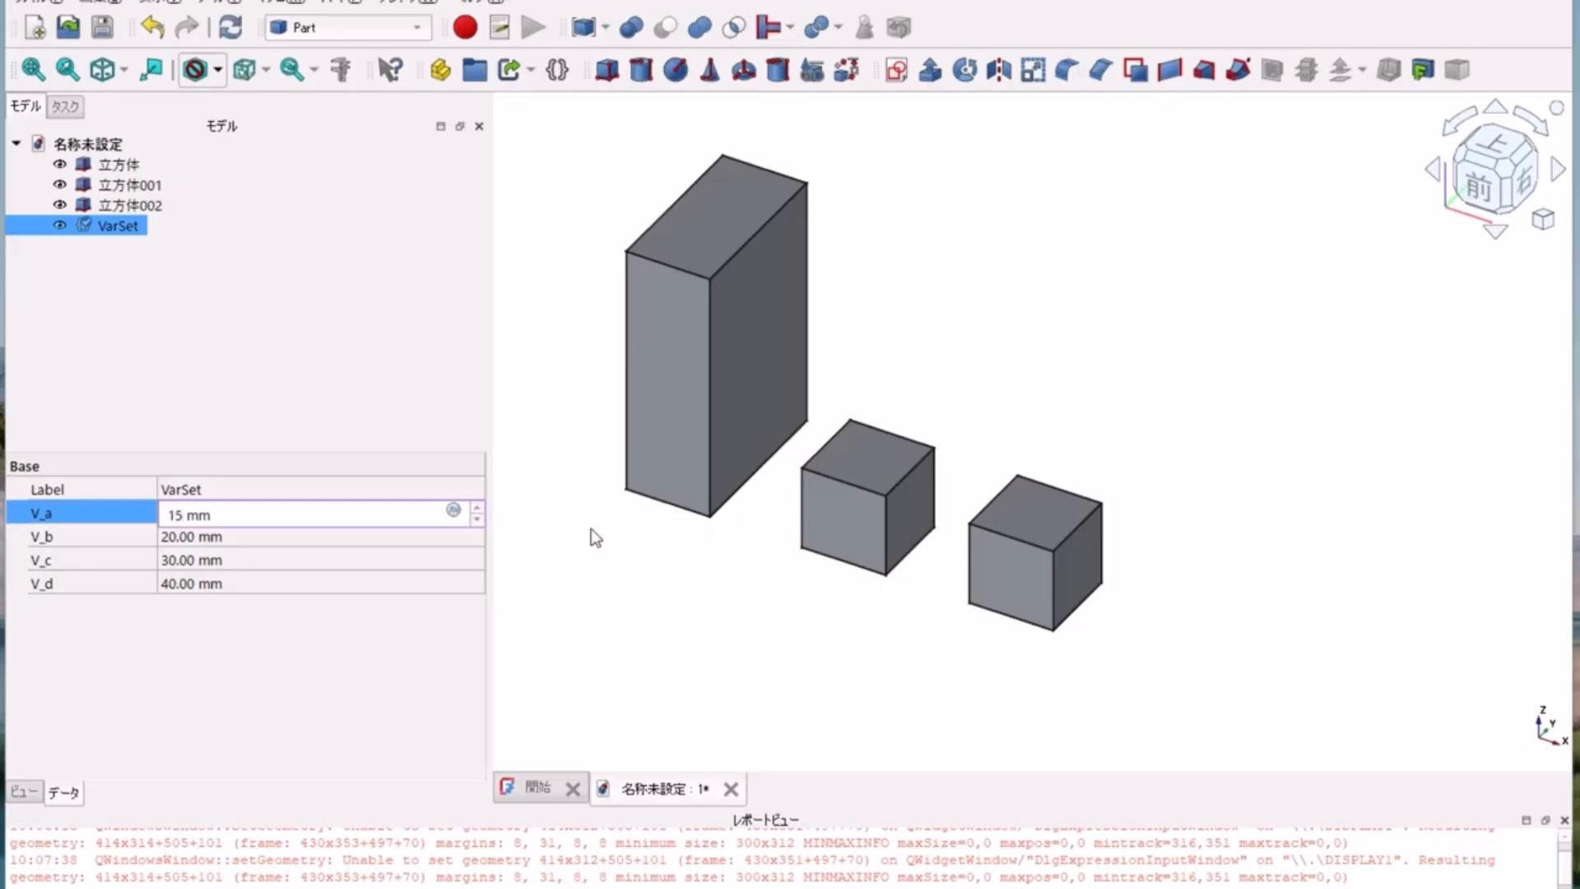
key(Return)
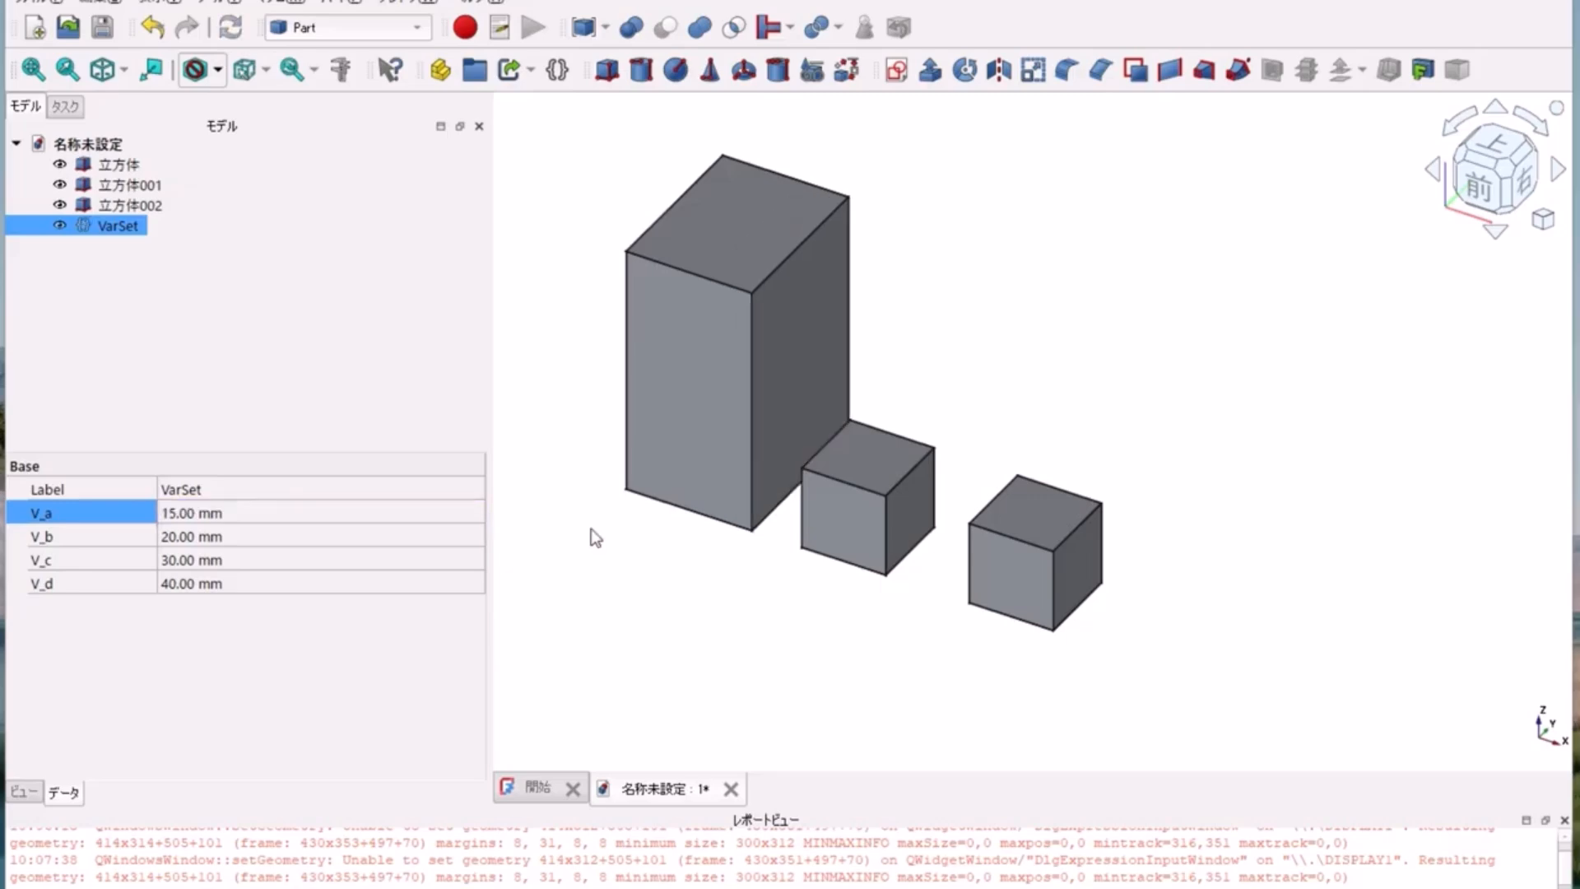
click(308, 714)
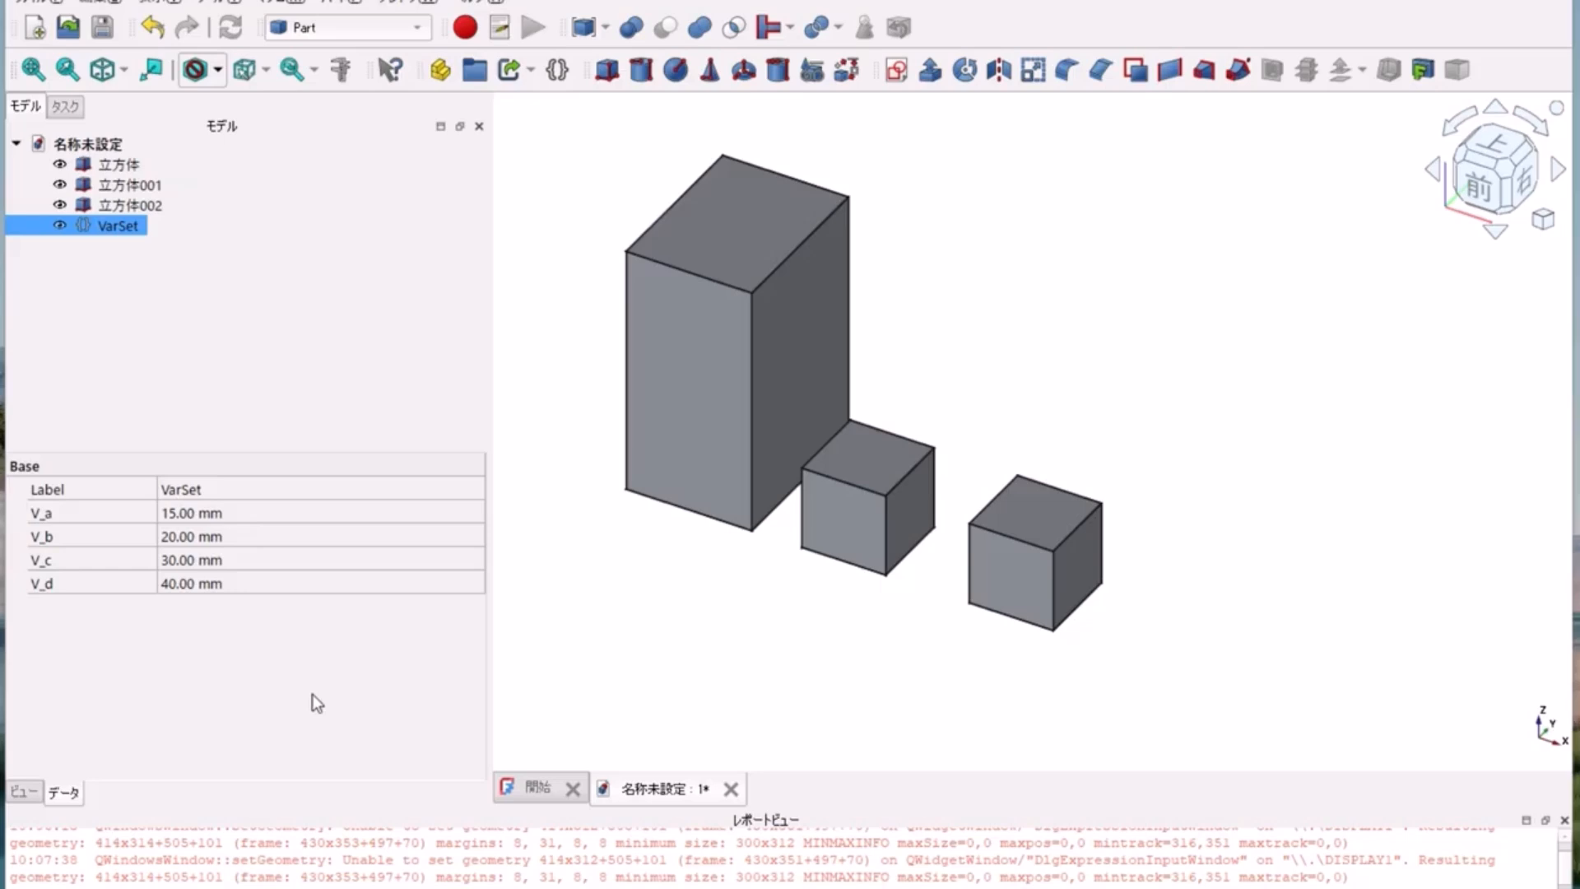
Step: Link the length of the third cube (立方体002) to the expression VarSet.V_a
click(144, 206)
click(337, 655)
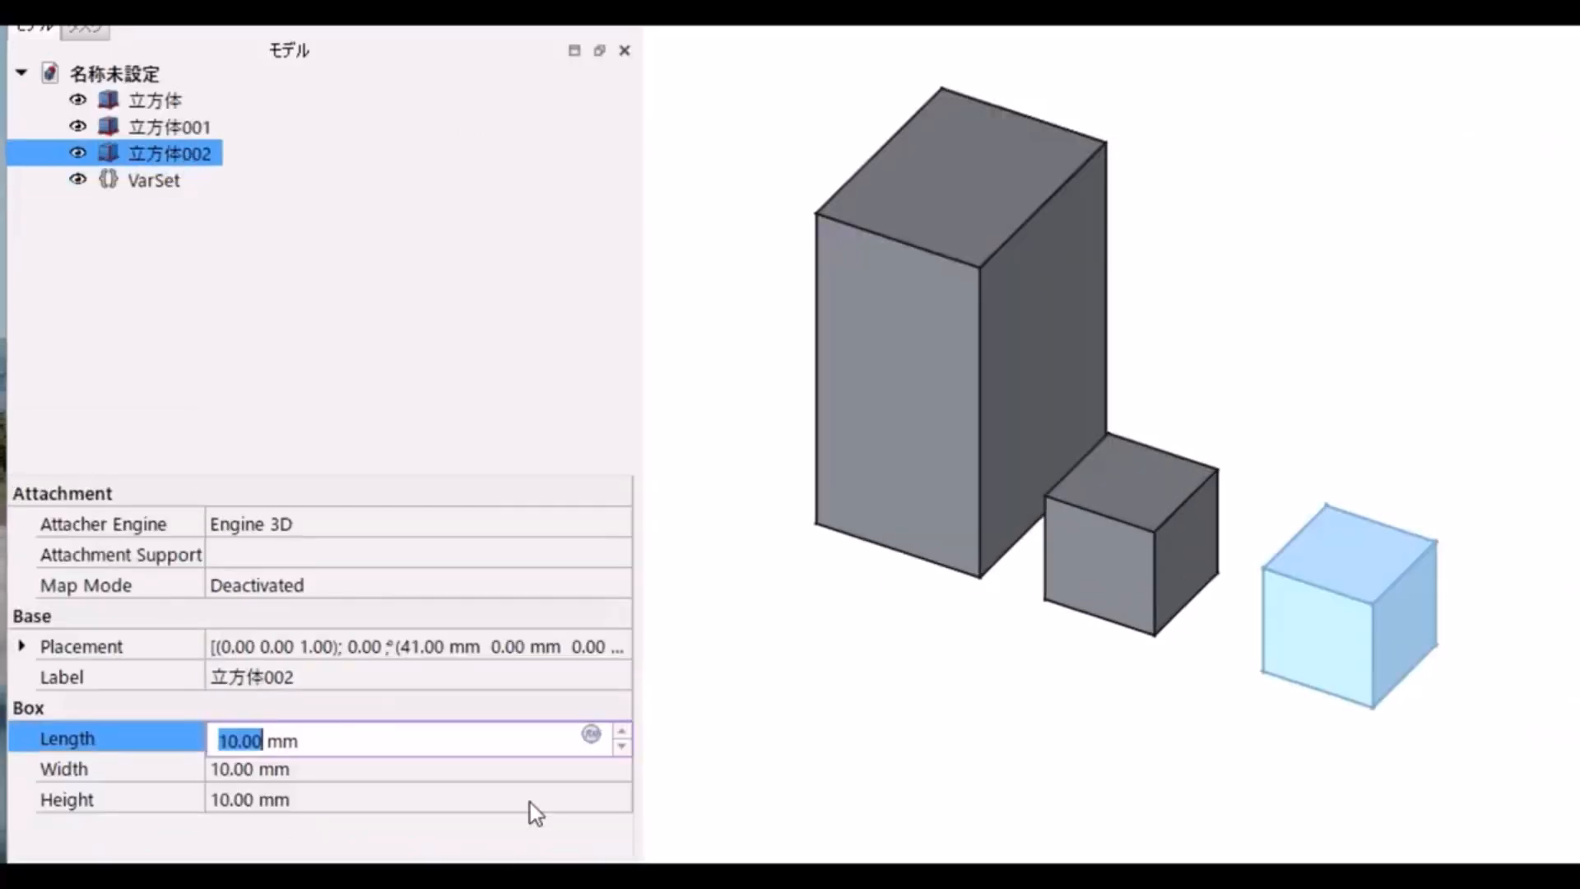
click(456, 653)
text(VarSet.)
click(236, 837)
click(397, 819)
Step: Link the width of the third cube (立方体002) to the expression VarSet.V_b
click(348, 770)
click(591, 770)
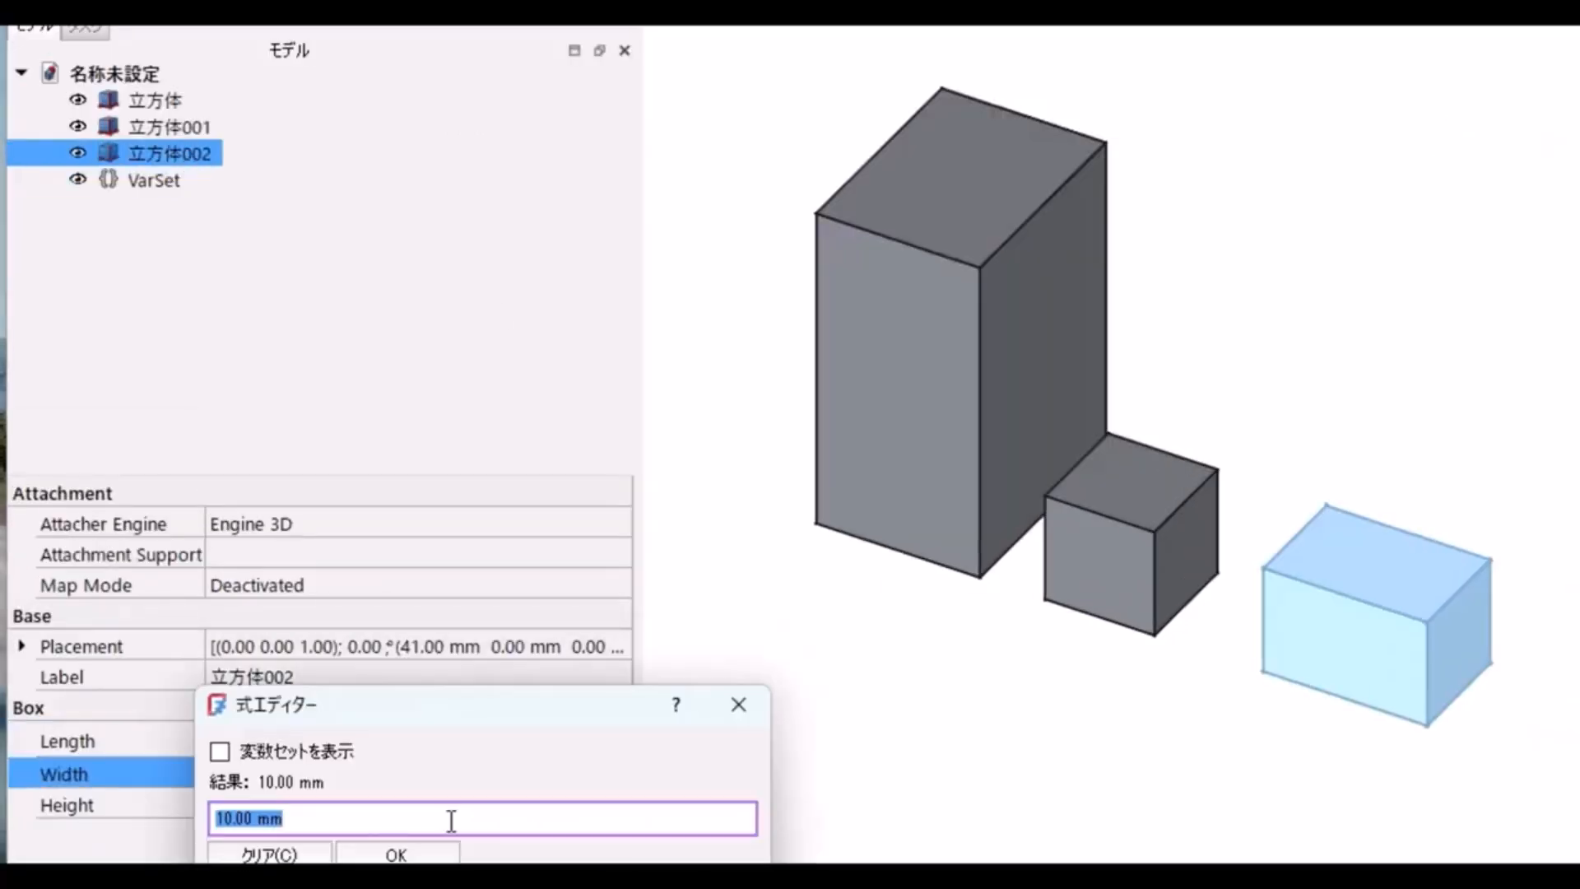
text(VarSet.)
click(246, 838)
click(399, 852)
Step: Link the height of the third cube (立方体002) to the expression VarSet.V_c
click(377, 805)
text(v)
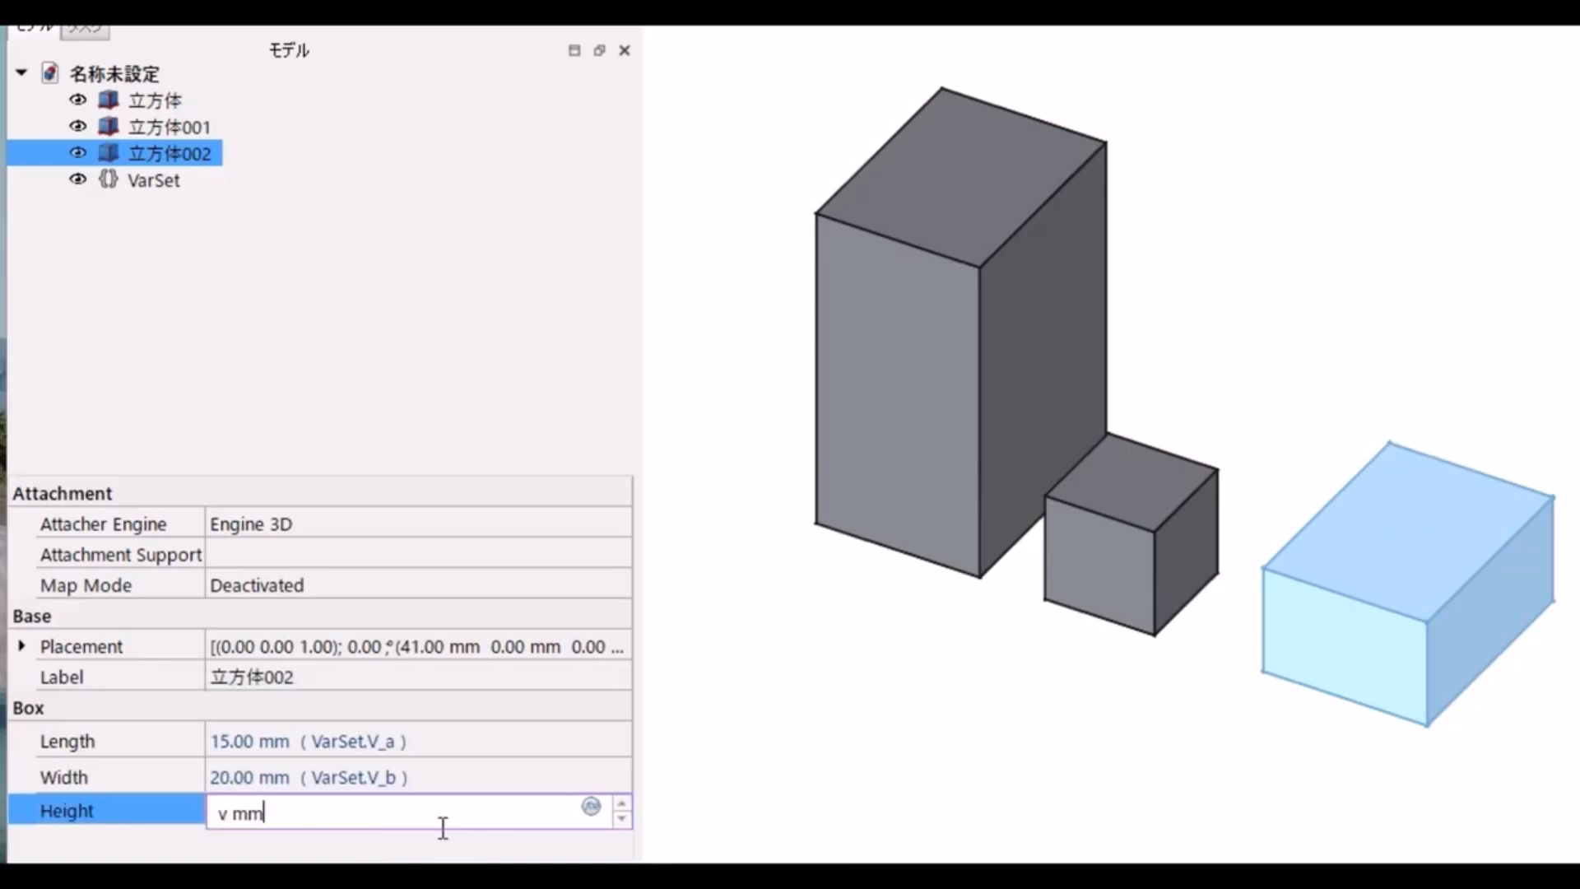
click(595, 808)
text(VarSet.)
click(243, 880)
click(398, 887)
click(683, 811)
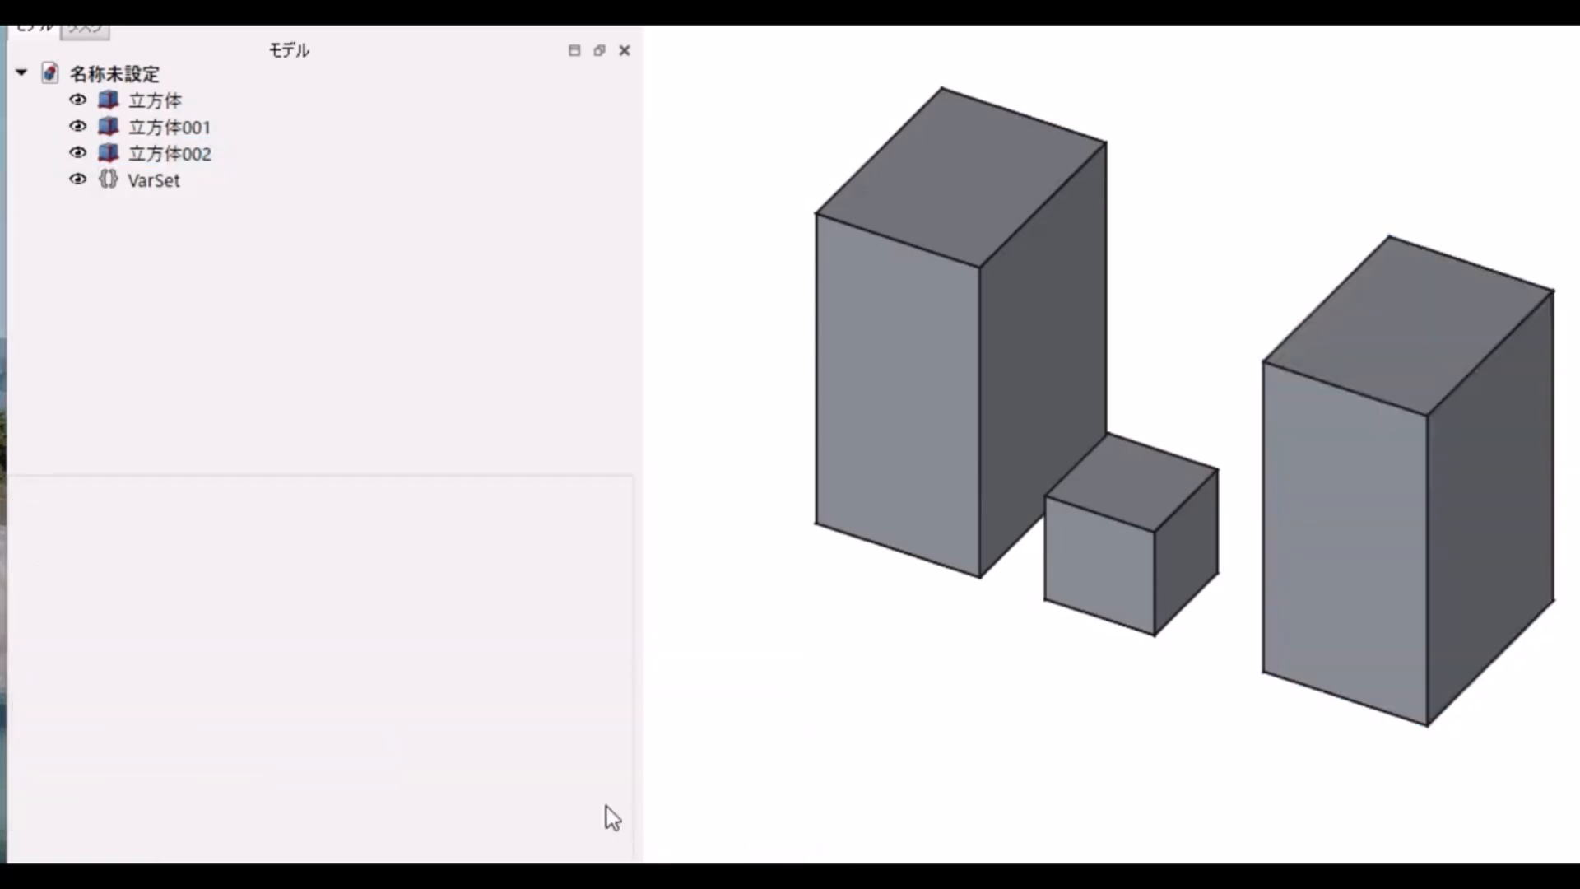
Step: Link the length of the middle cube (立方体001) to the expression VarSet.V_a
click(1103, 567)
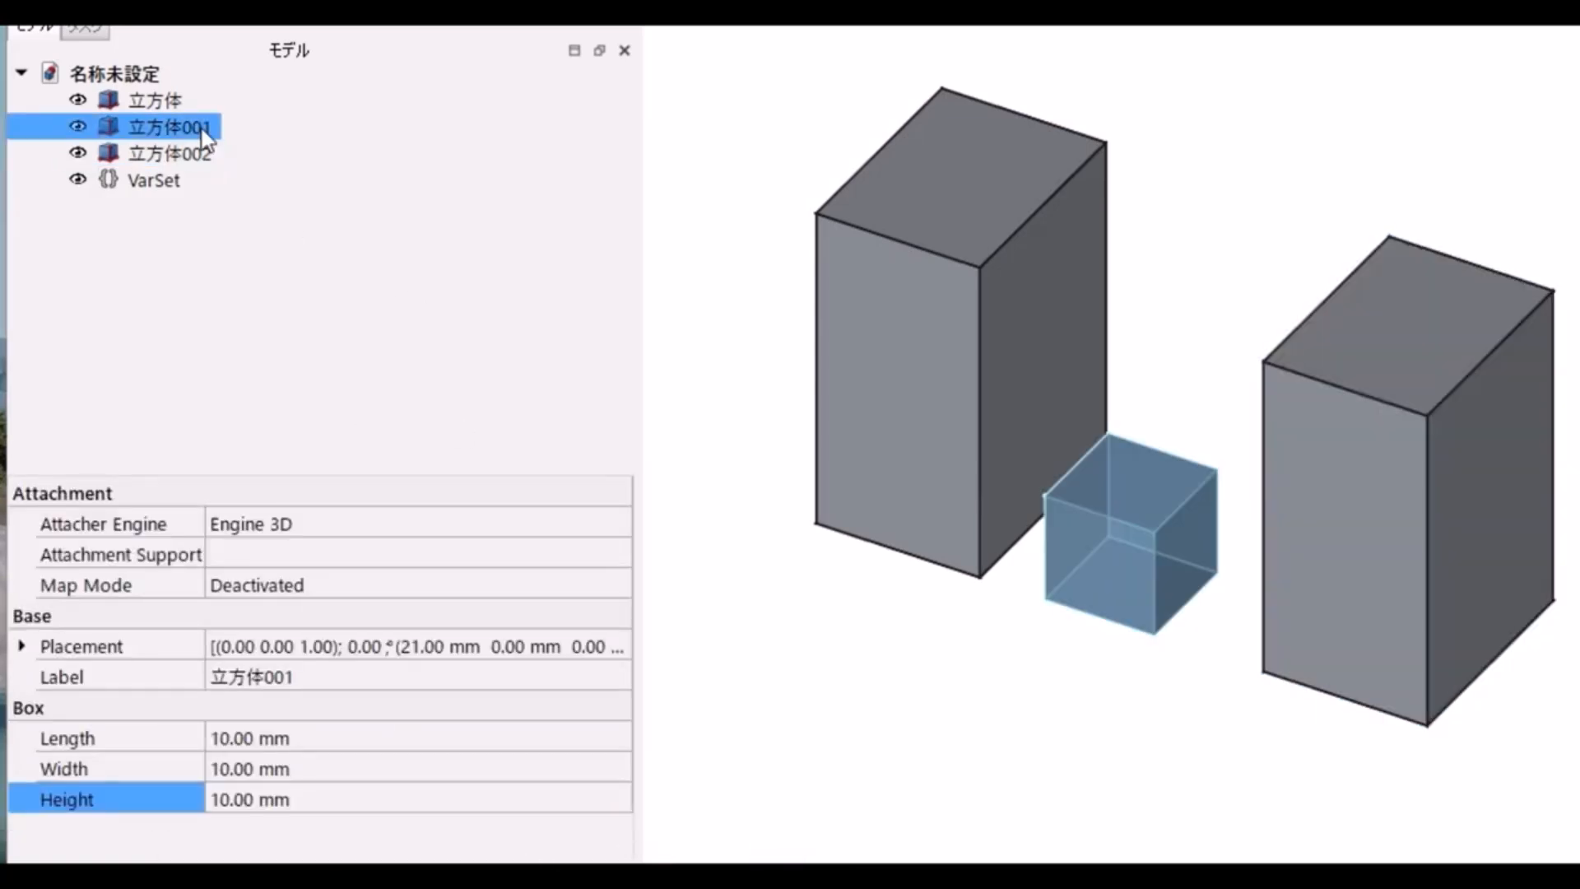
click(345, 744)
click(592, 735)
text(VarSet.)
click(240, 839)
click(397, 819)
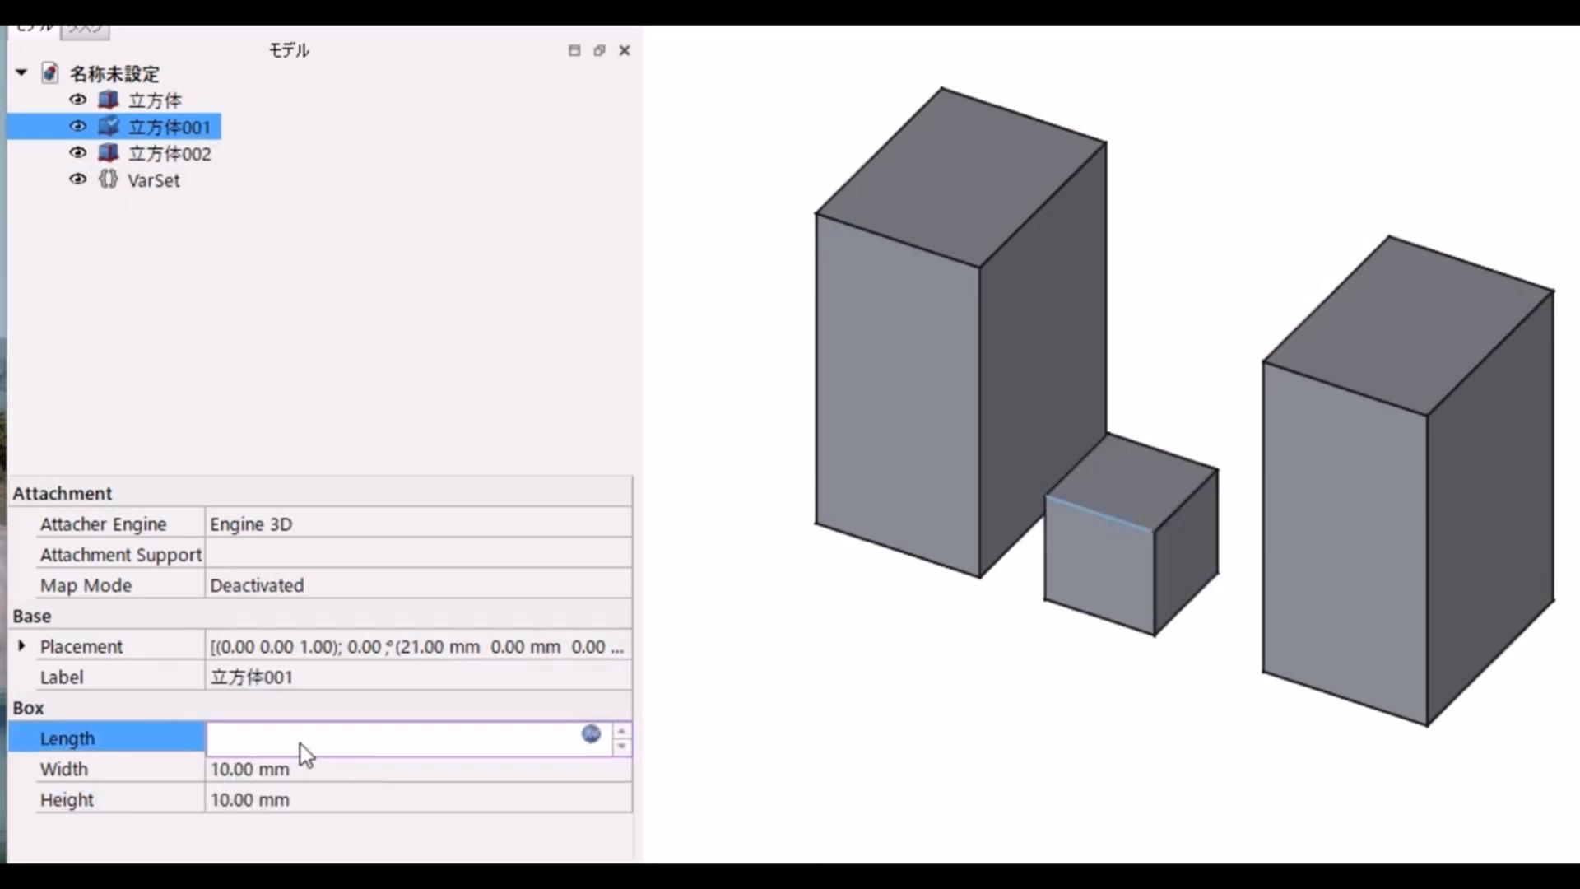
Step: Link the width of the middle cube (立方体001) to the expression VarSet.V_b
click(345, 772)
click(591, 770)
text(VarSet.)
click(239, 869)
click(396, 854)
Step: Link the height of the middle cube (立方体001) to the expression VarSet.V_c
click(371, 814)
text(v)
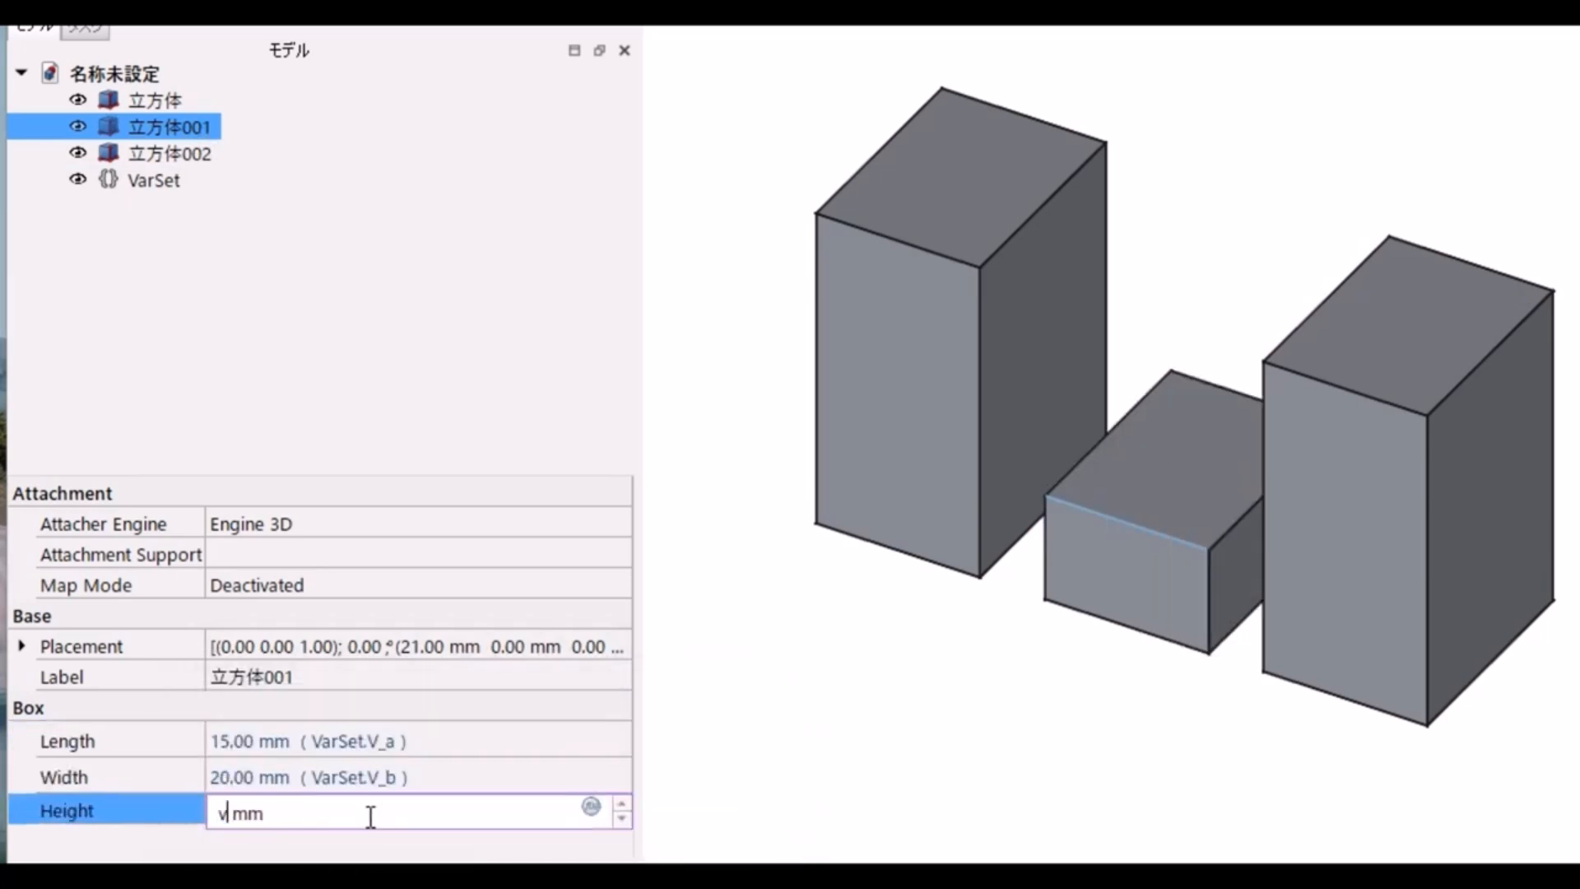
click(594, 808)
text(VarSet.)
click(241, 888)
click(396, 888)
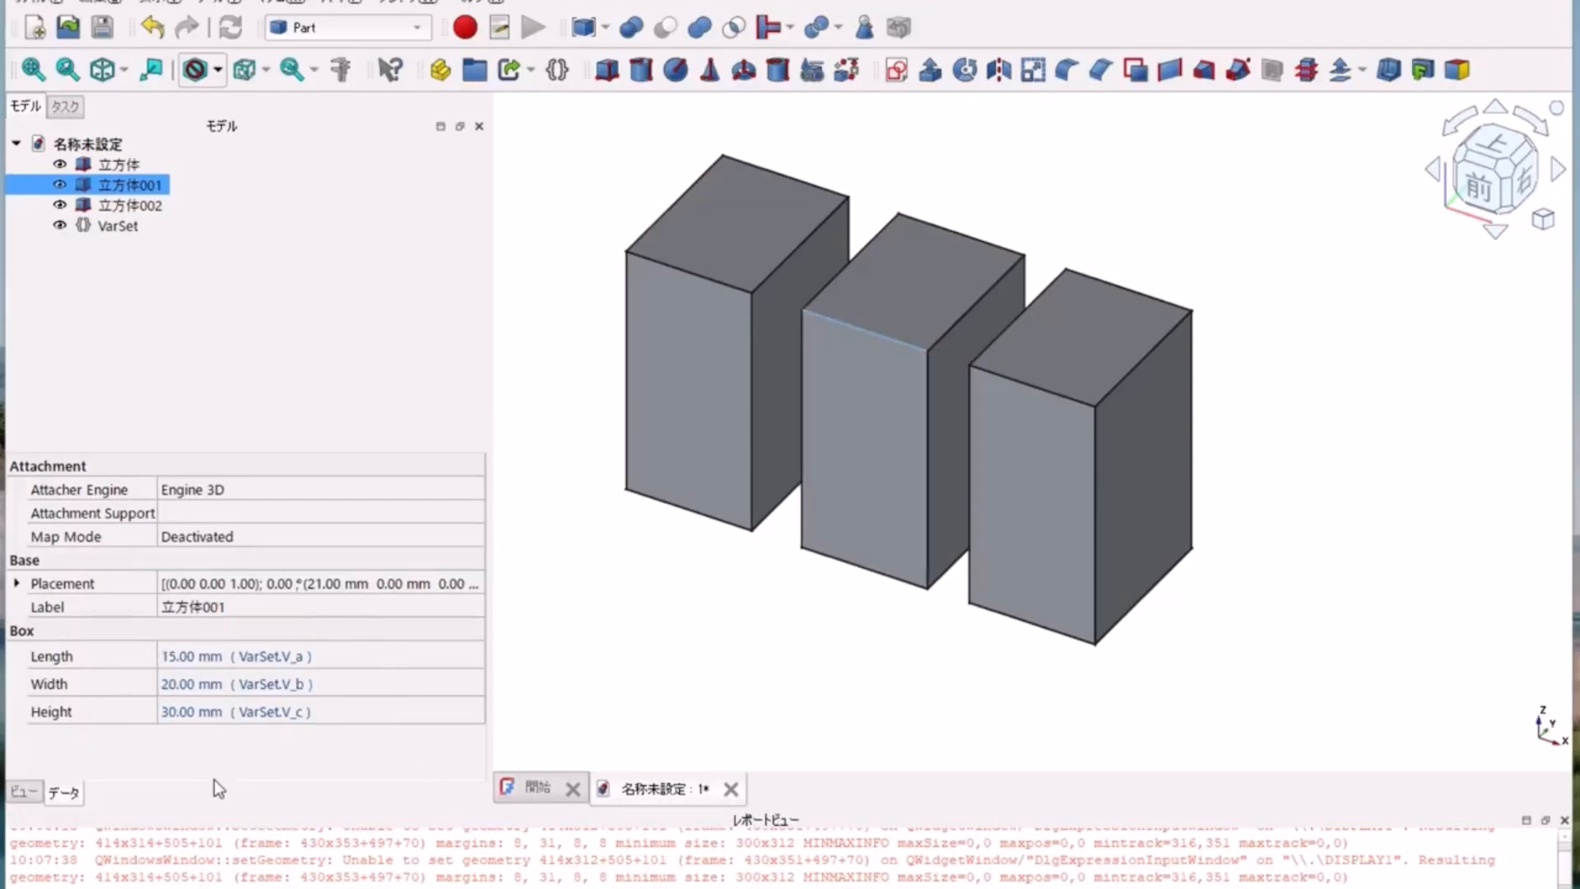
Step: Set the V_a property of the variable set to 10 mm to resize all three linked cubes
click(115, 226)
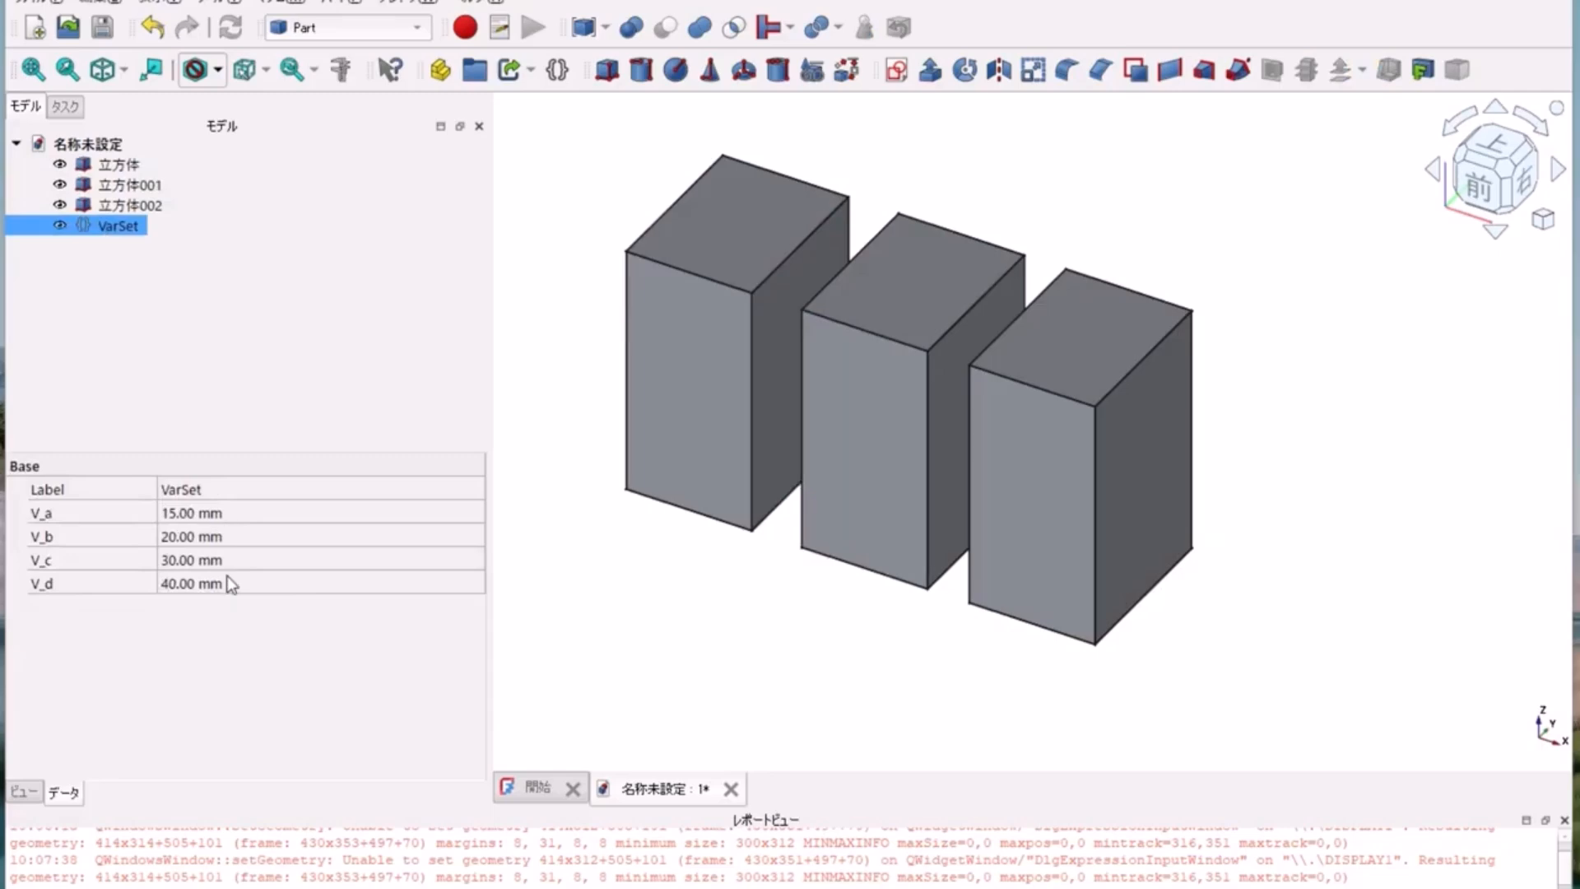
click(265, 517)
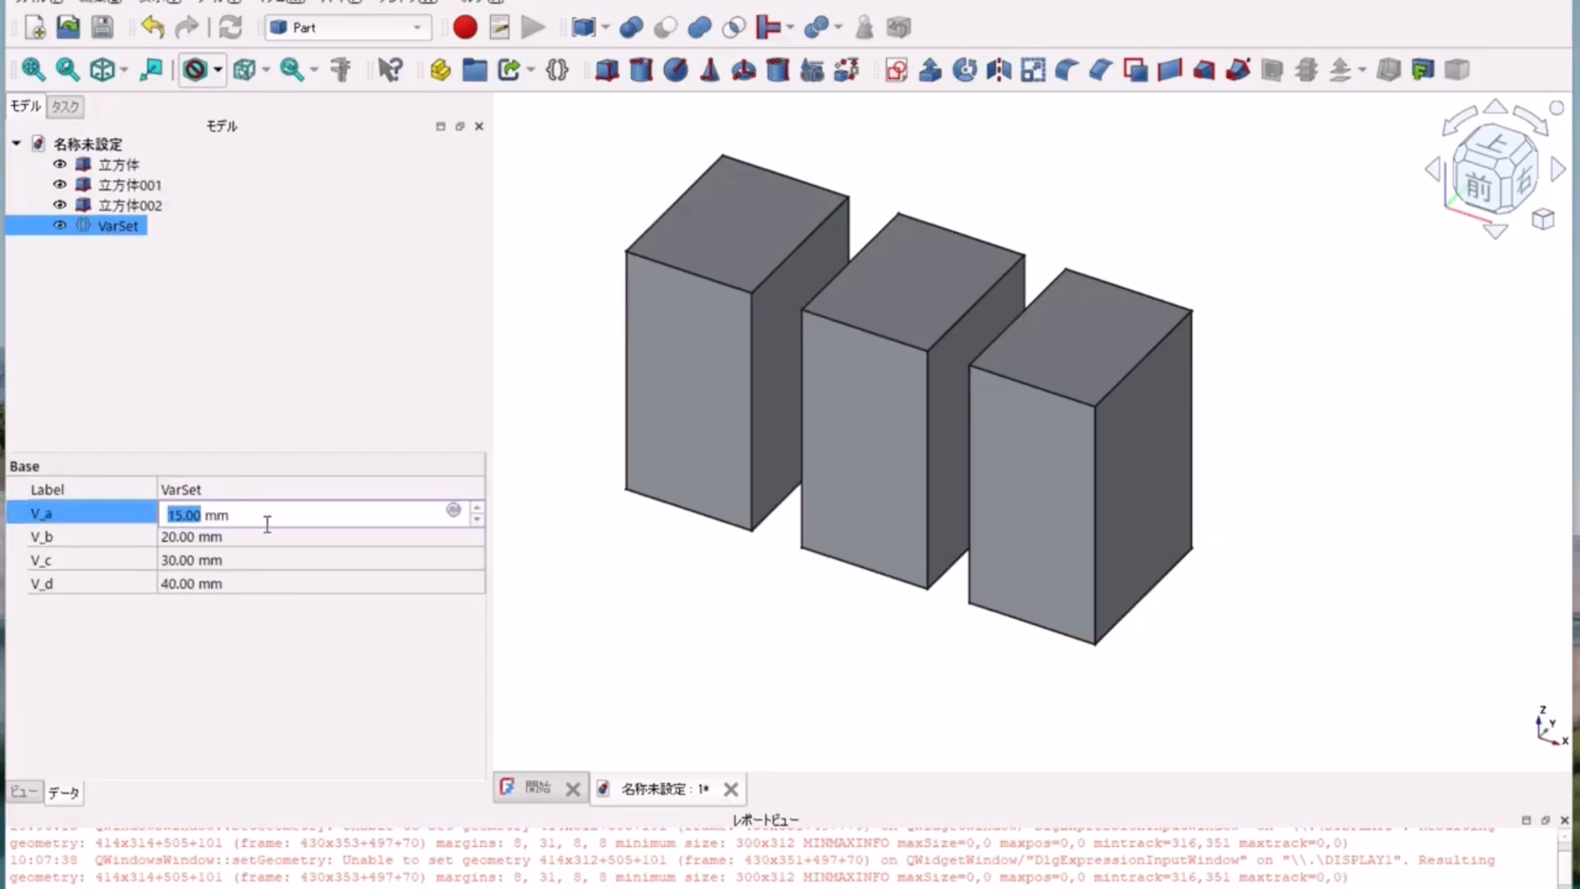
text(10)
key(Return)
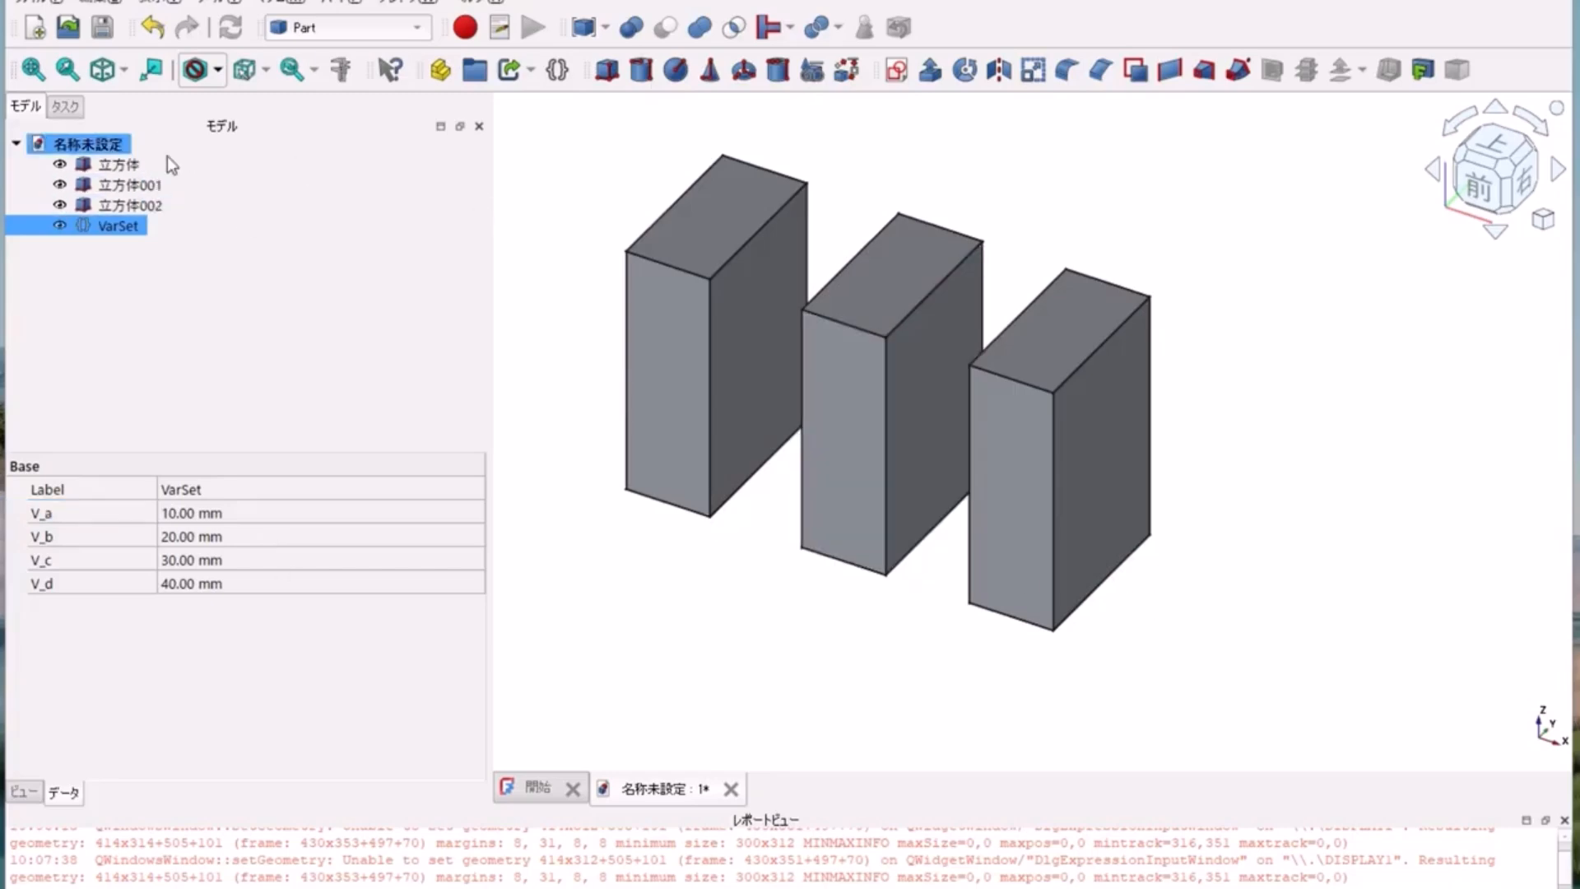
Step: Change the length expression of the middle cube (立方体001) to VarSet.V_a/2
click(175, 187)
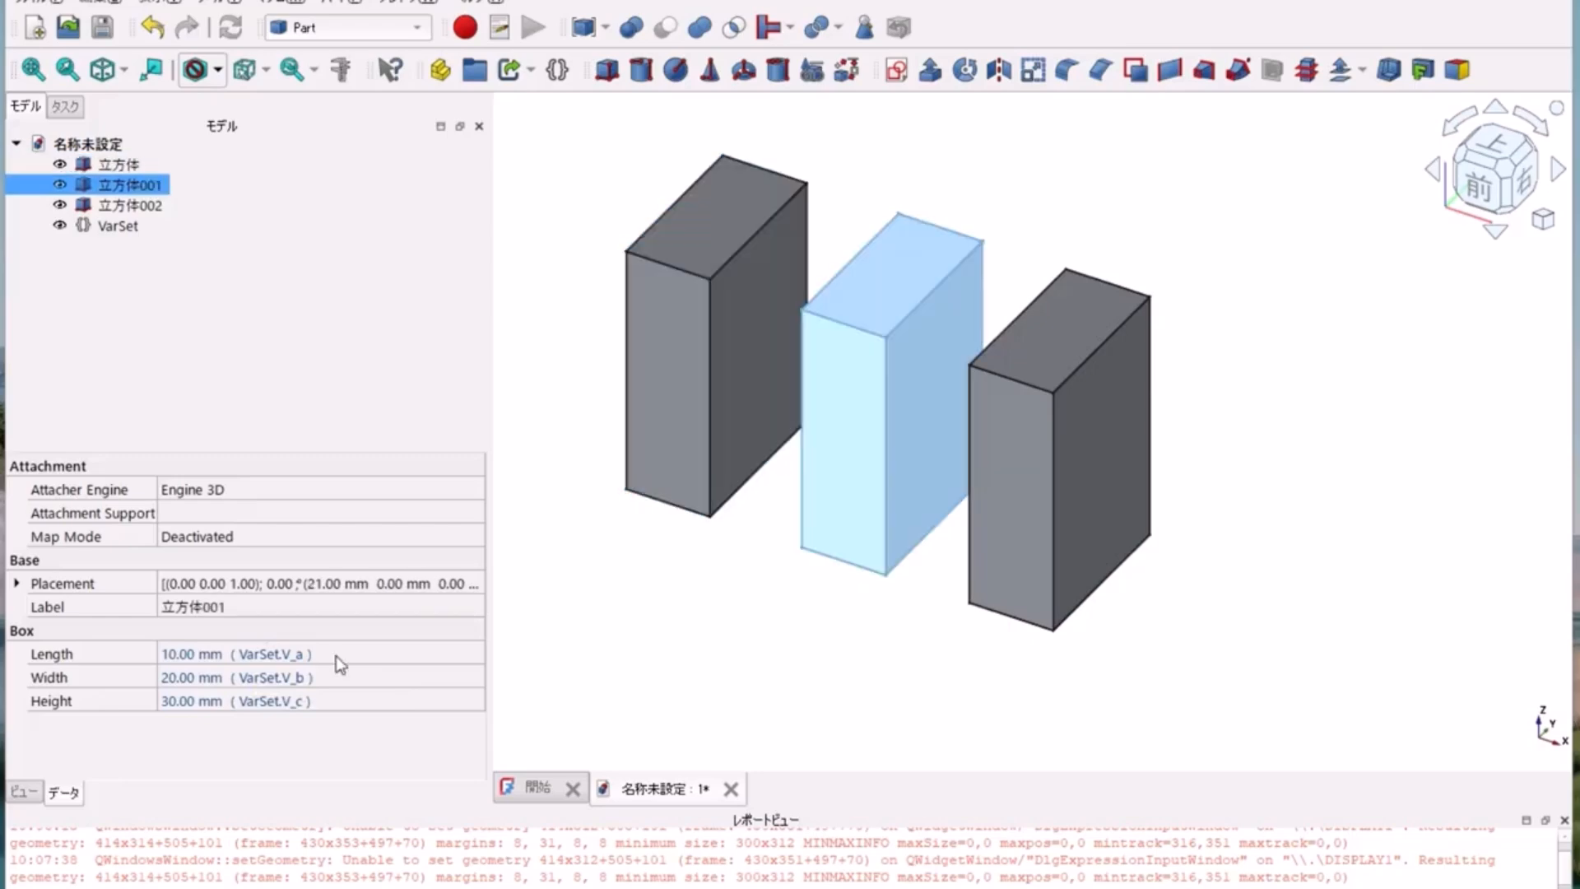
click(336, 655)
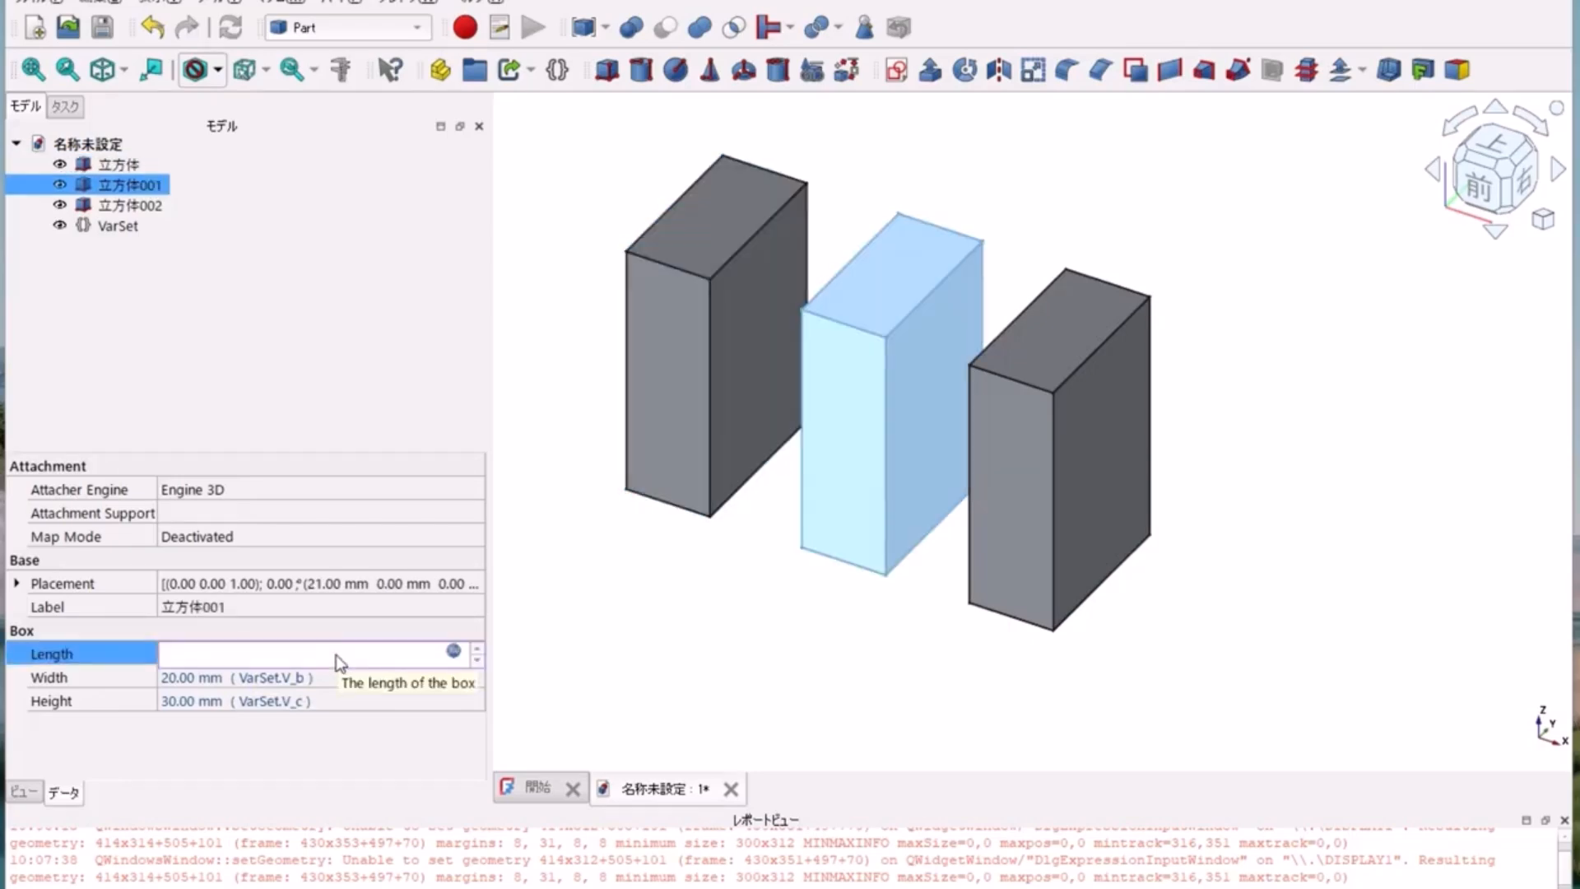
key(Escape)
click(338, 655)
click(453, 654)
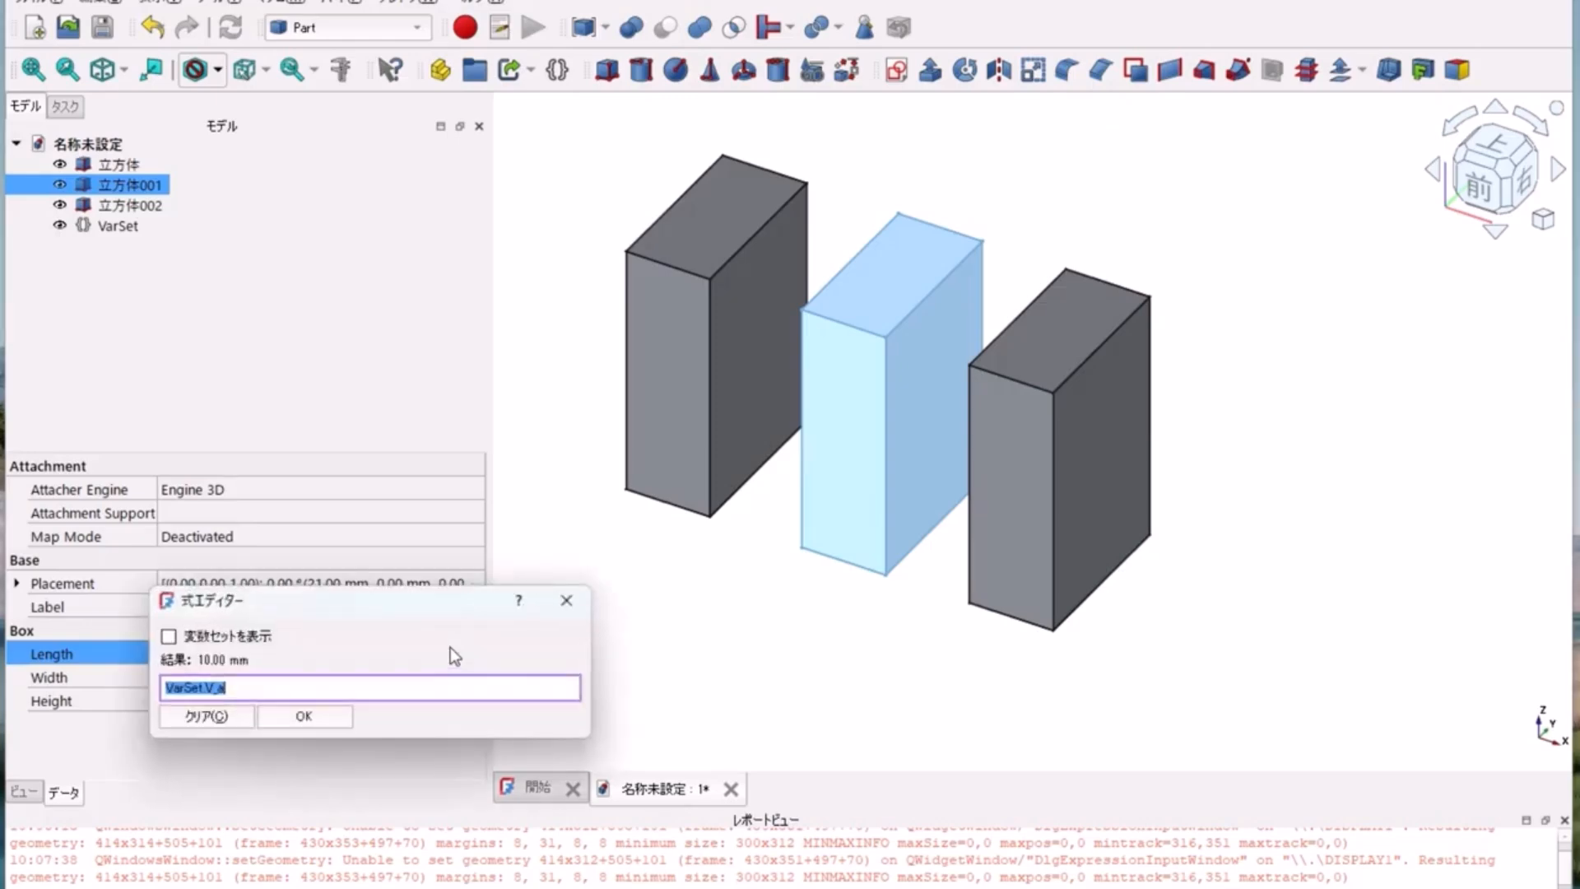
text(/)
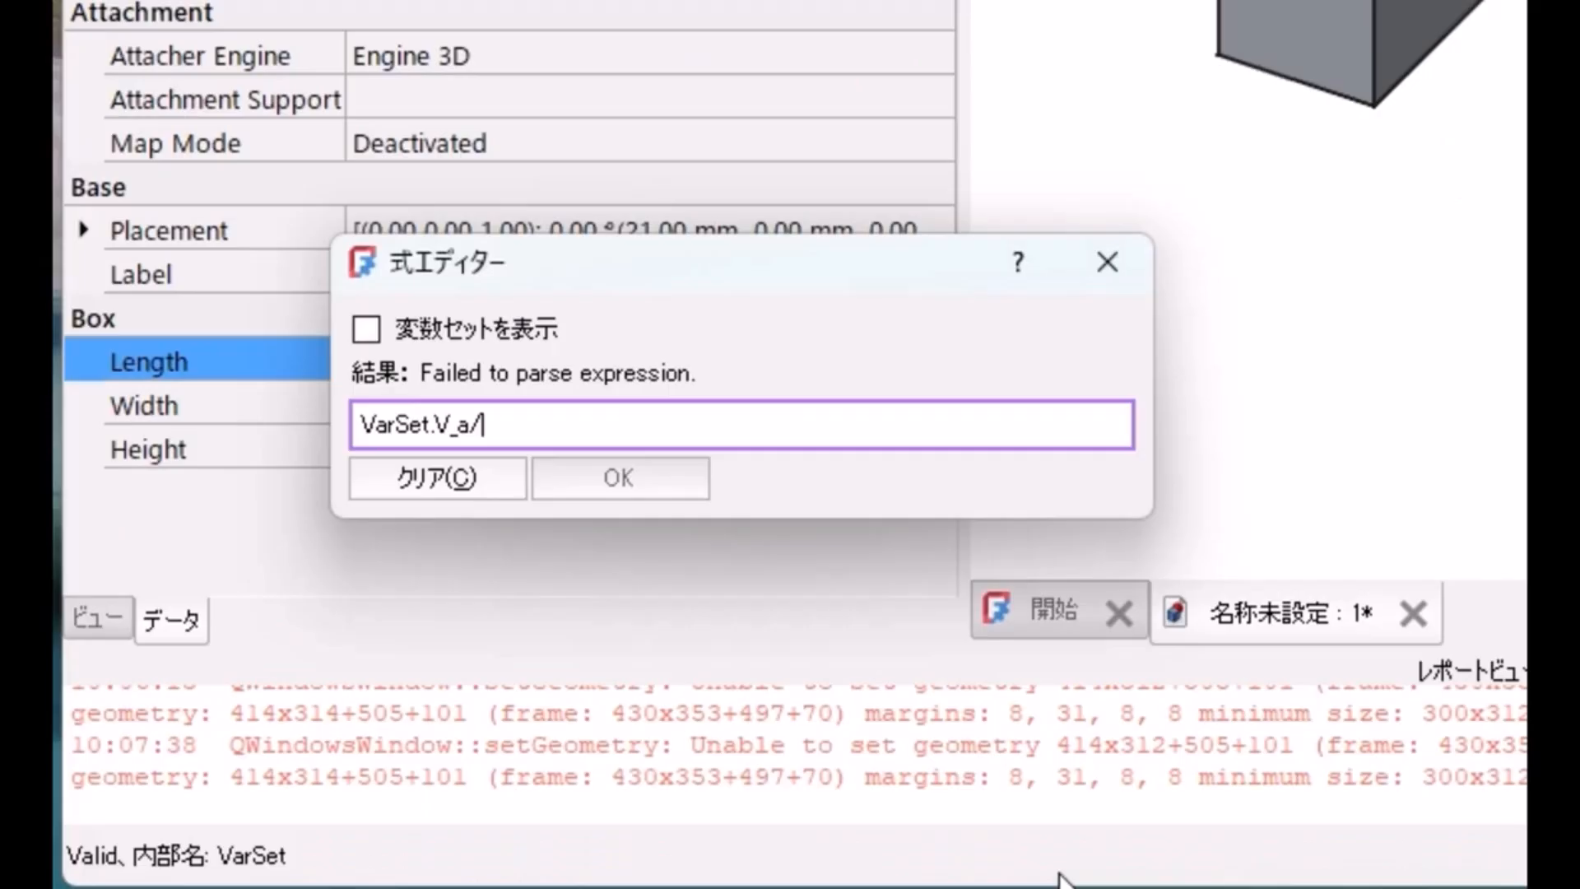
text(2)
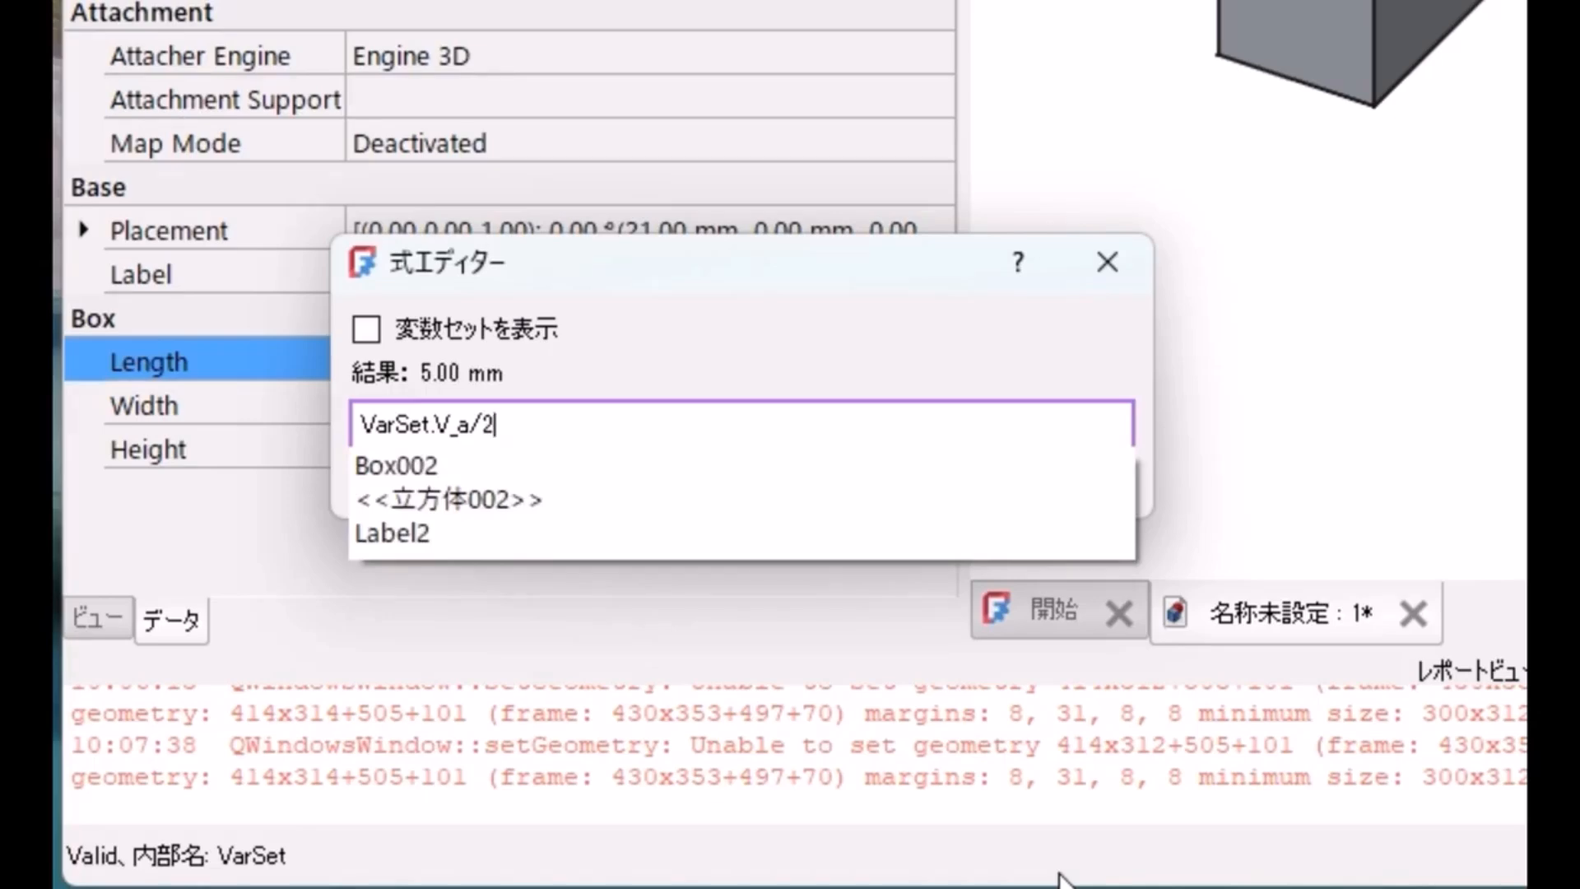
key(Escape)
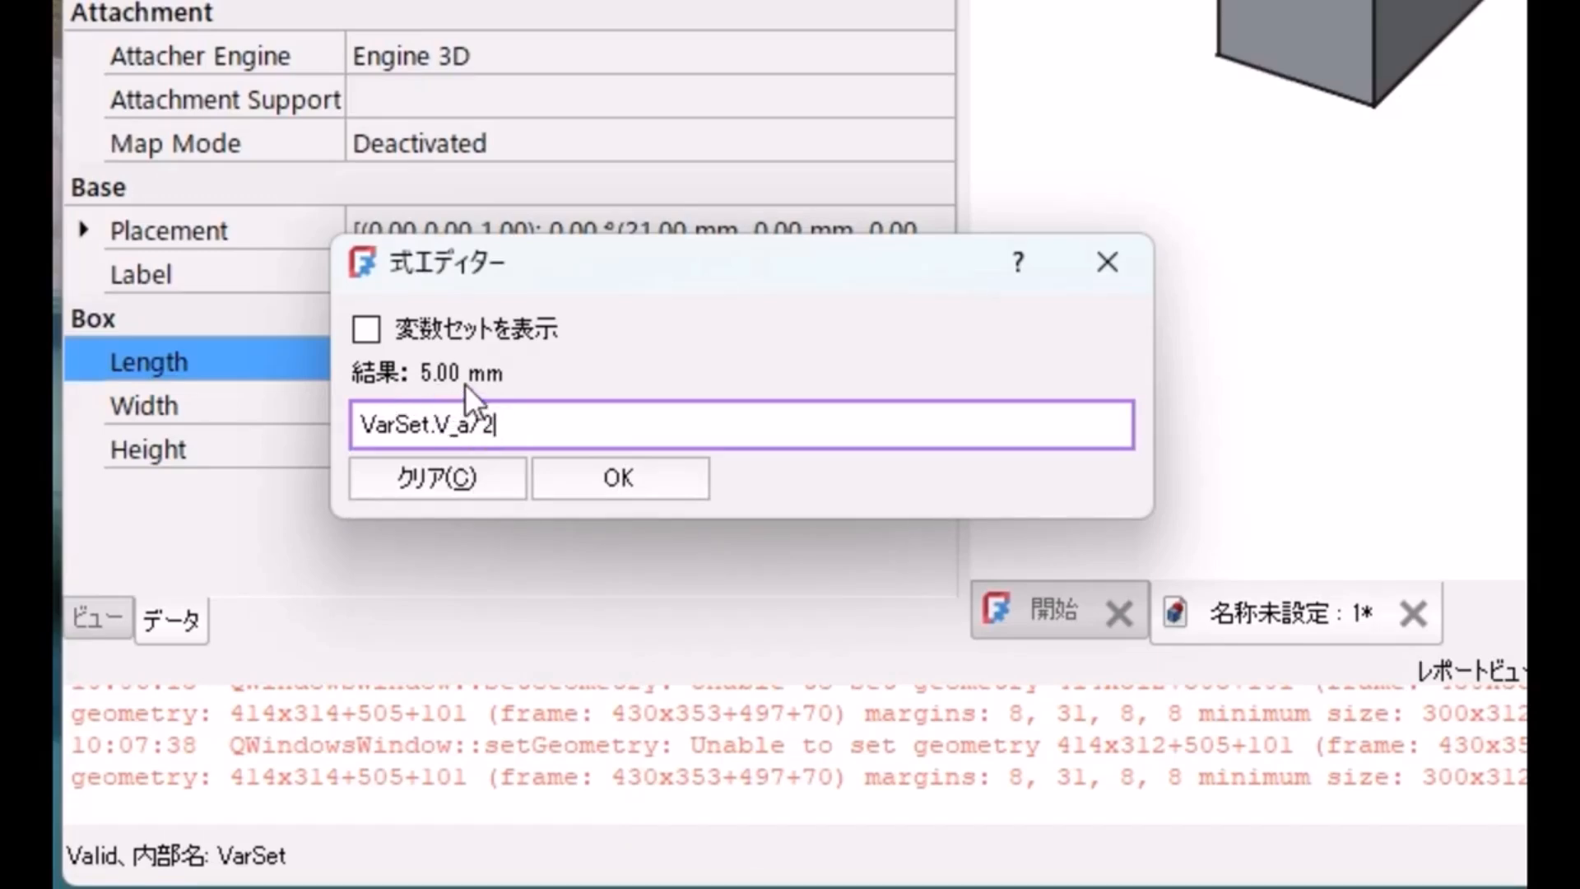
click(587, 488)
click(574, 546)
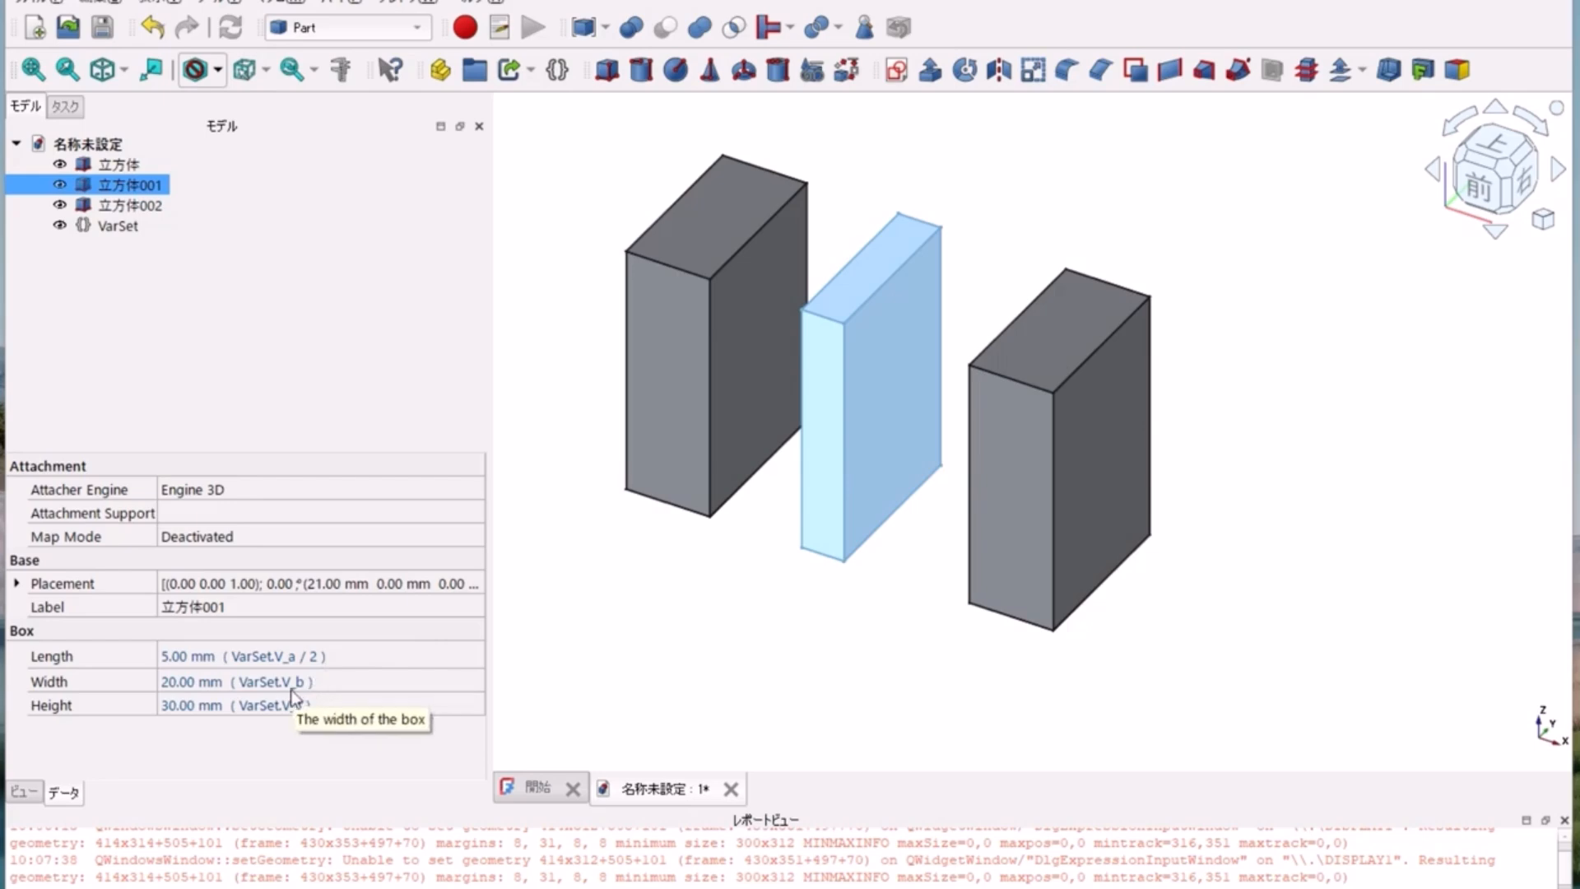
Step: Change the width expression of the middle cube (立方体001) to VarSet.V_b/2
click(290, 688)
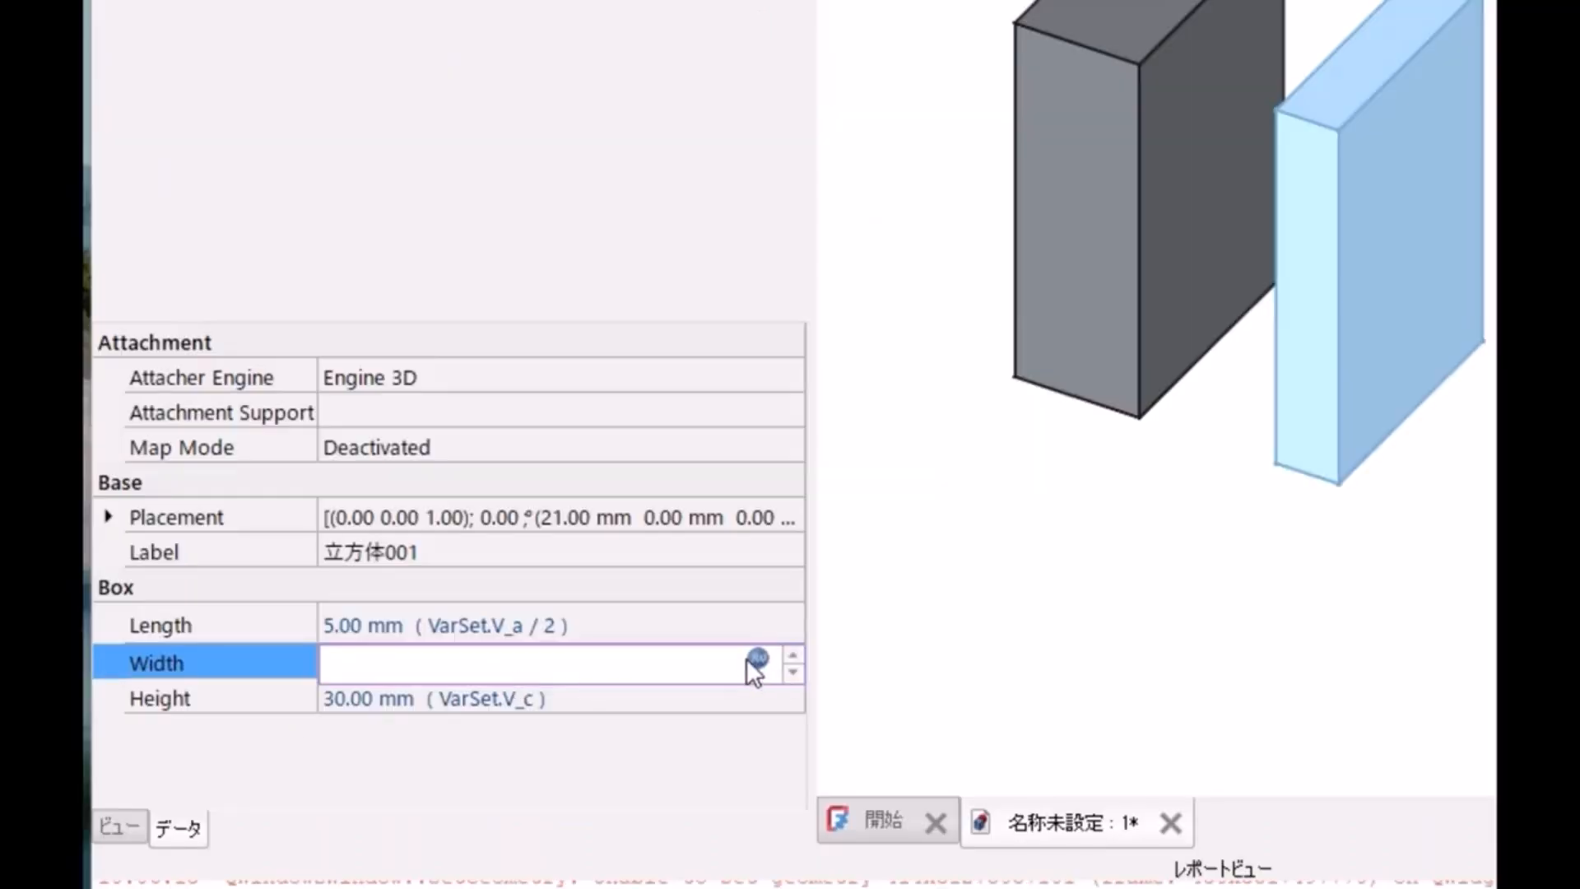
click(757, 659)
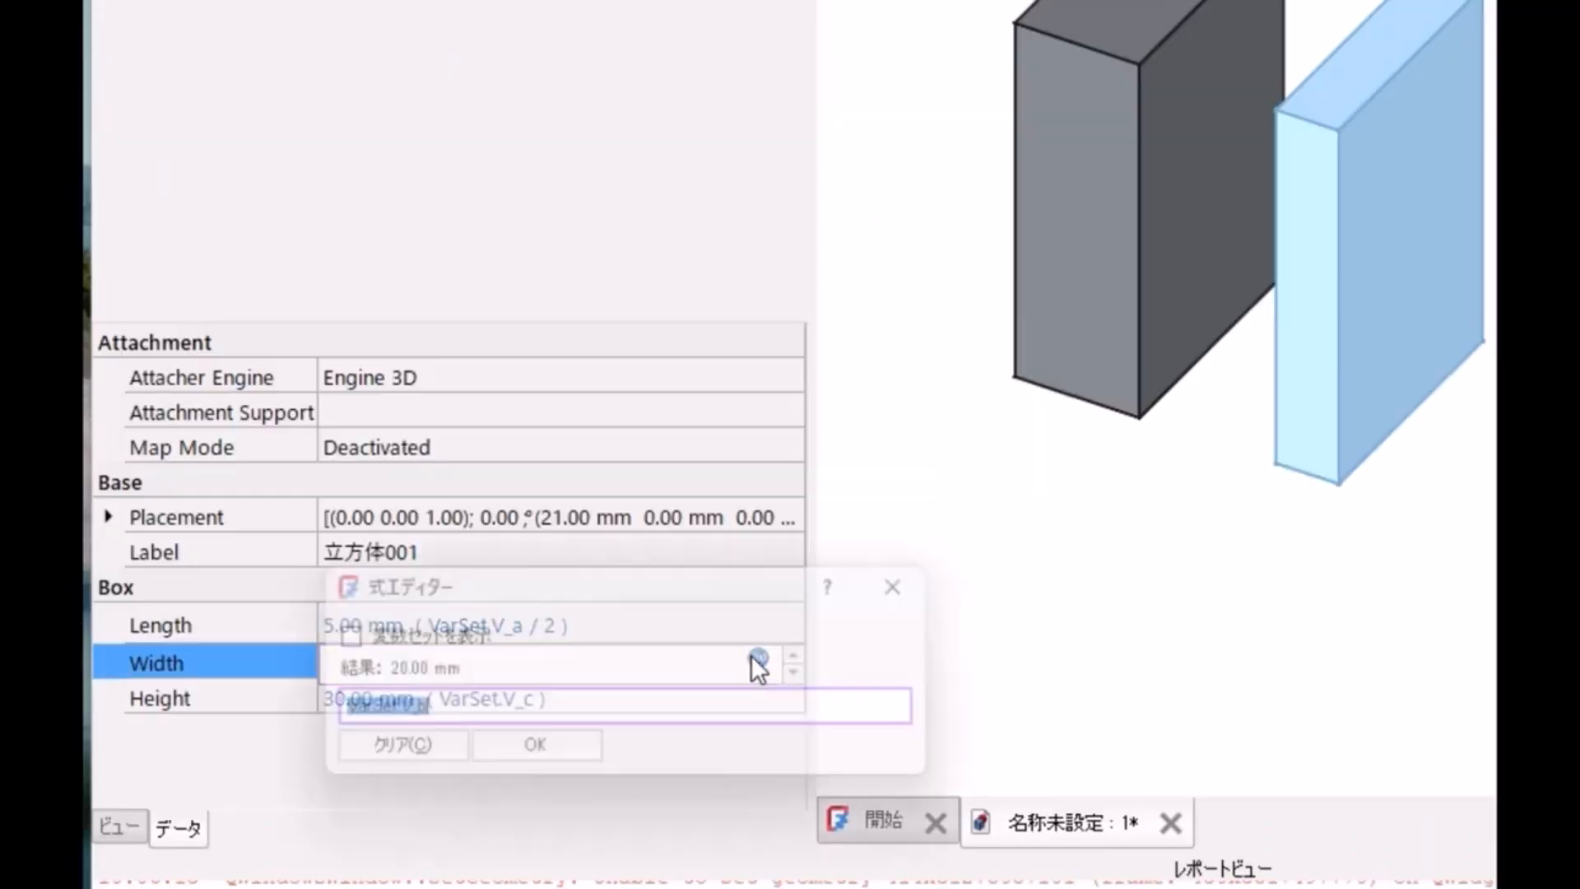
click(625, 713)
text(/3)
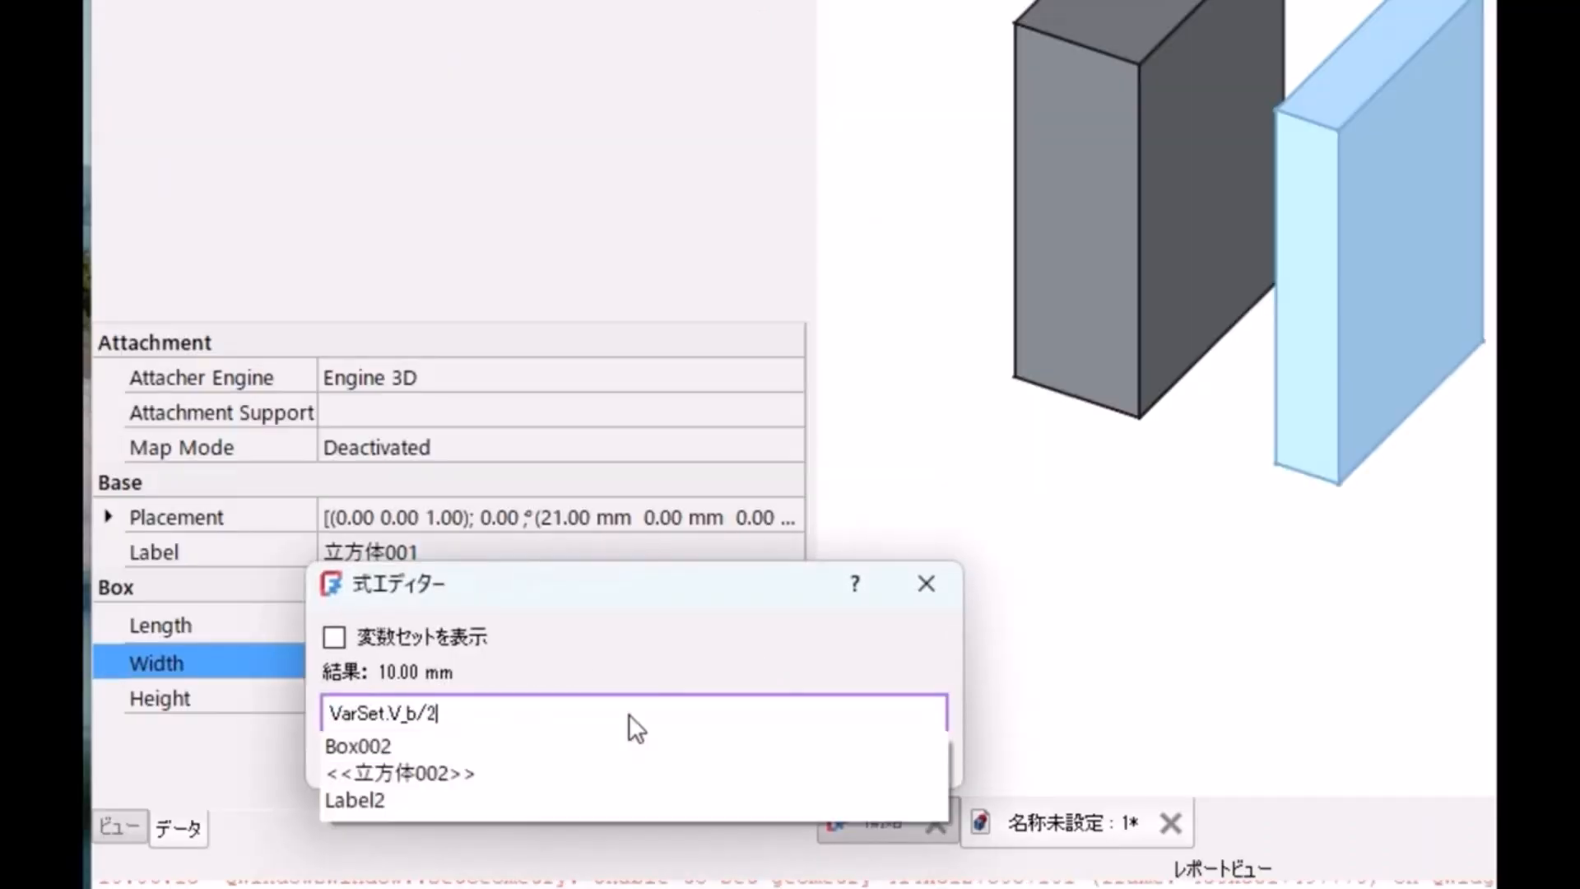
click(551, 757)
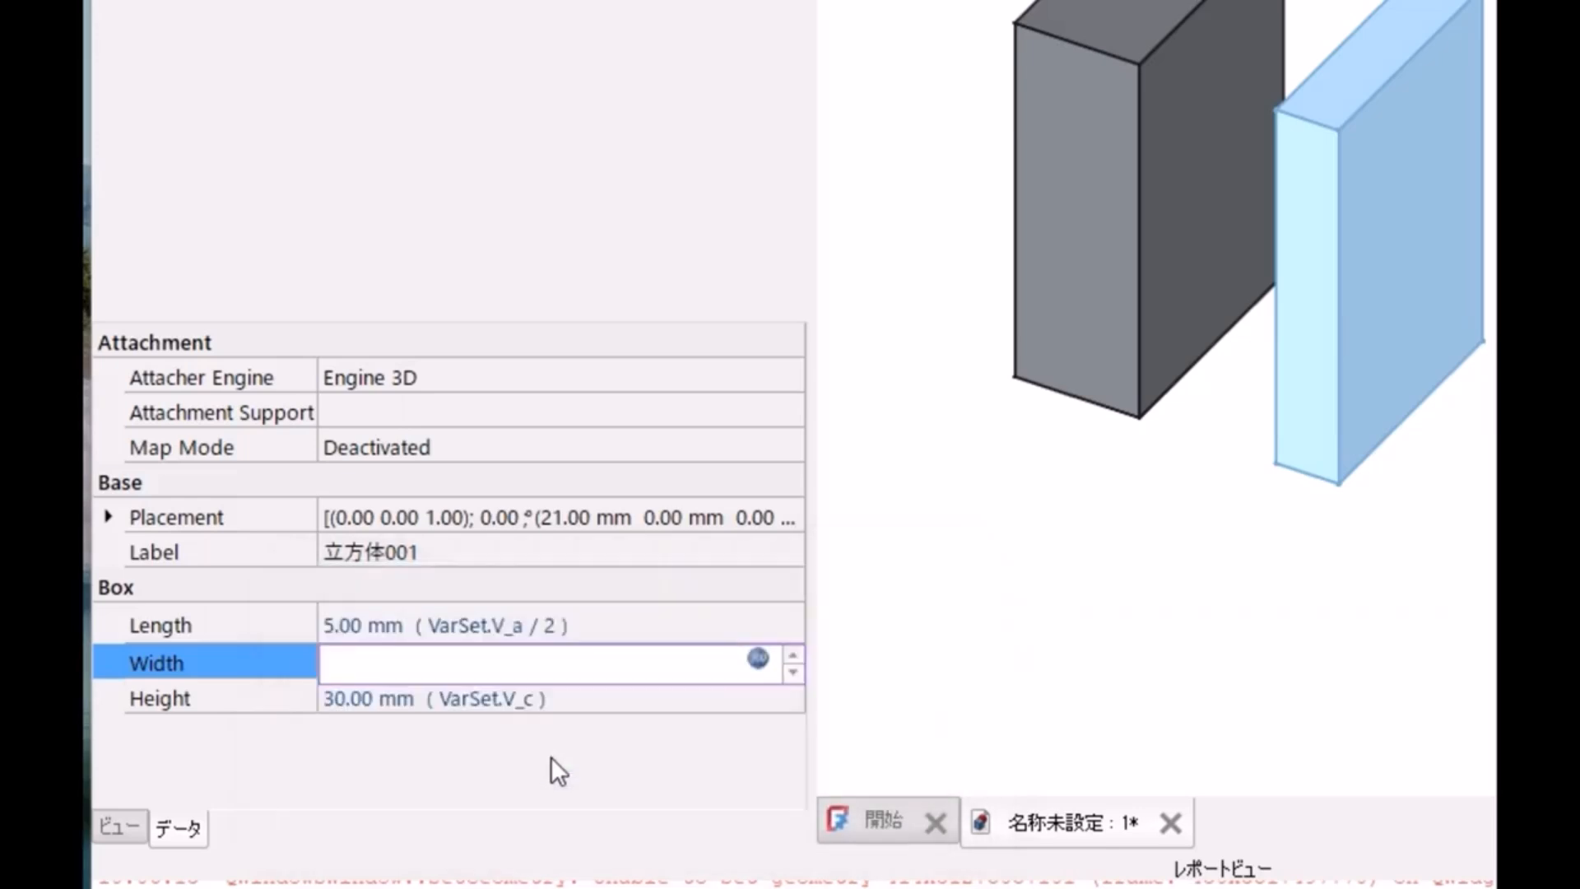
Step: Change the height expression of the middle cube (立方体001) to VarSet.V_c/2
click(587, 701)
click(757, 701)
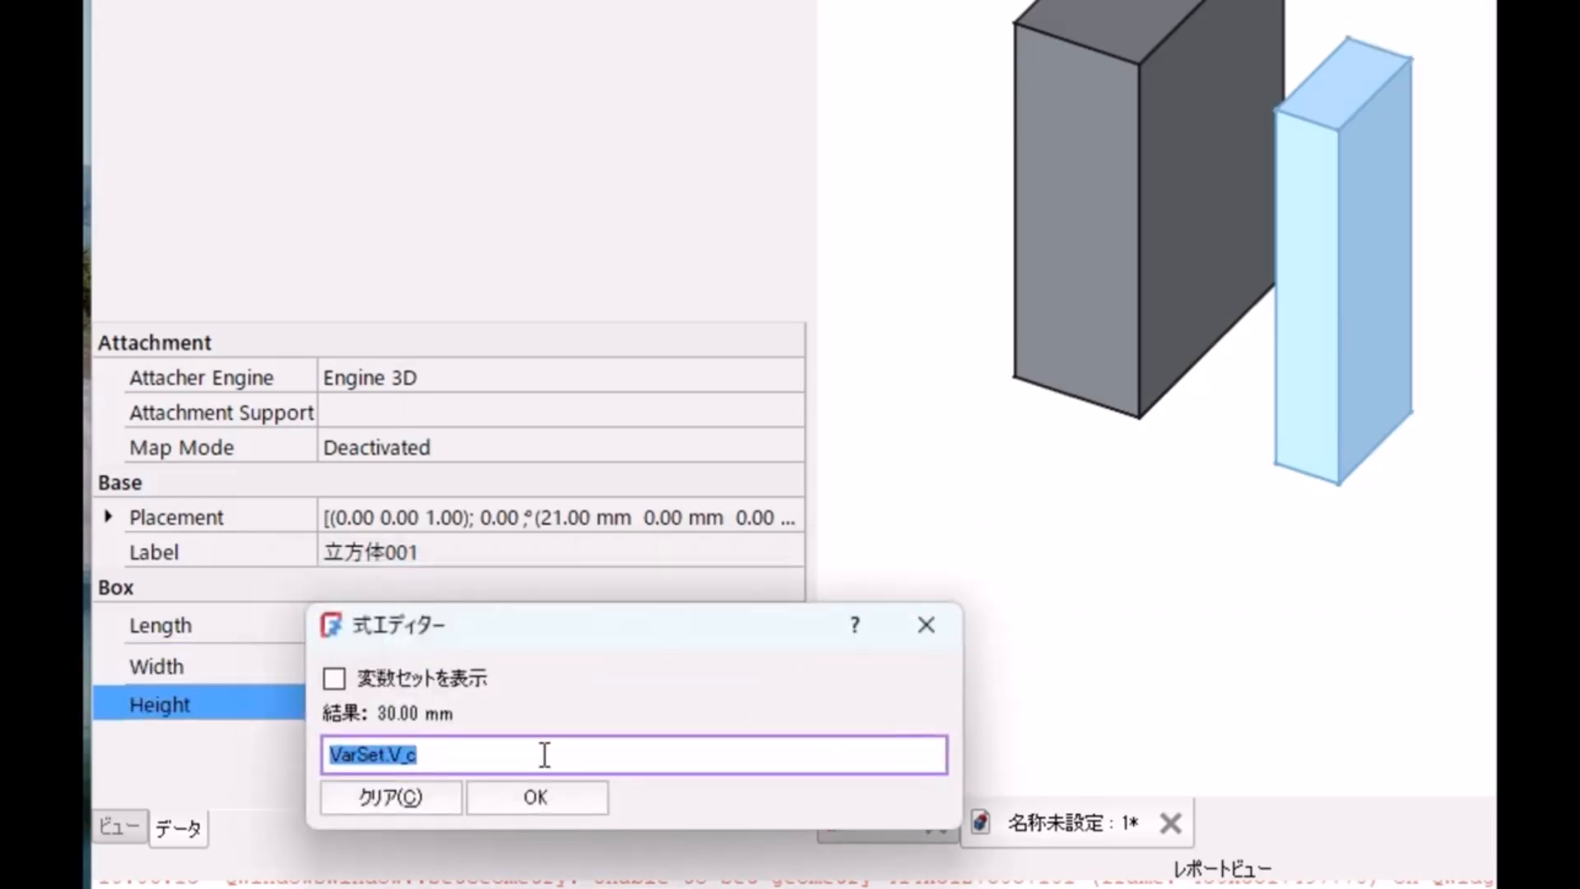
click(555, 754)
text(/2)
click(580, 795)
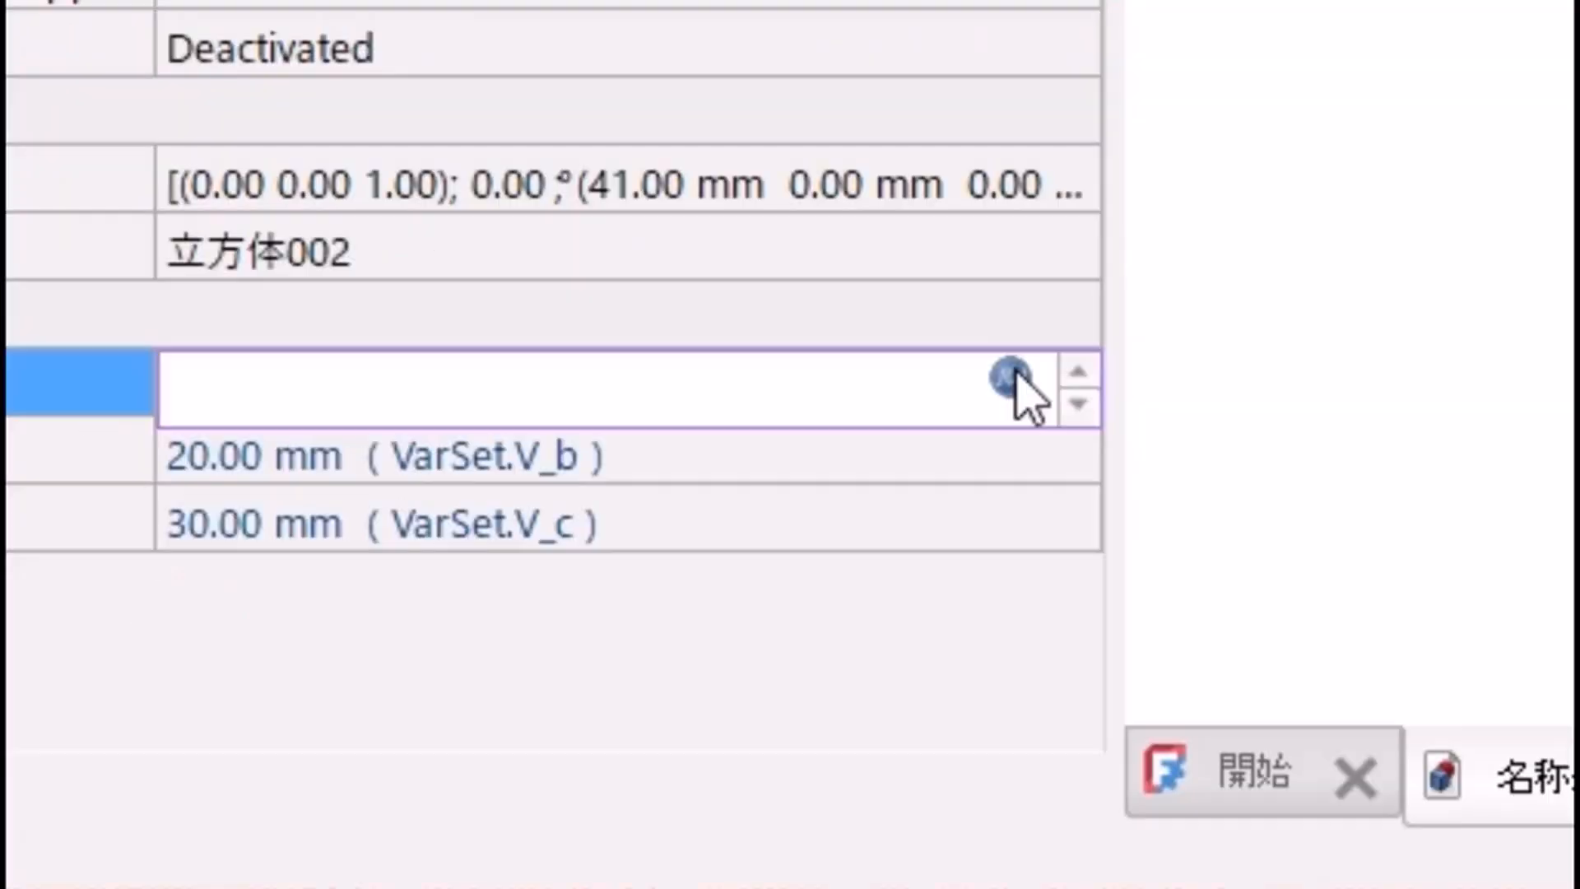
Step: Change the length expression of the third cube (立方体002) to VarSet.V_a+10mm, including the unit
click(1014, 377)
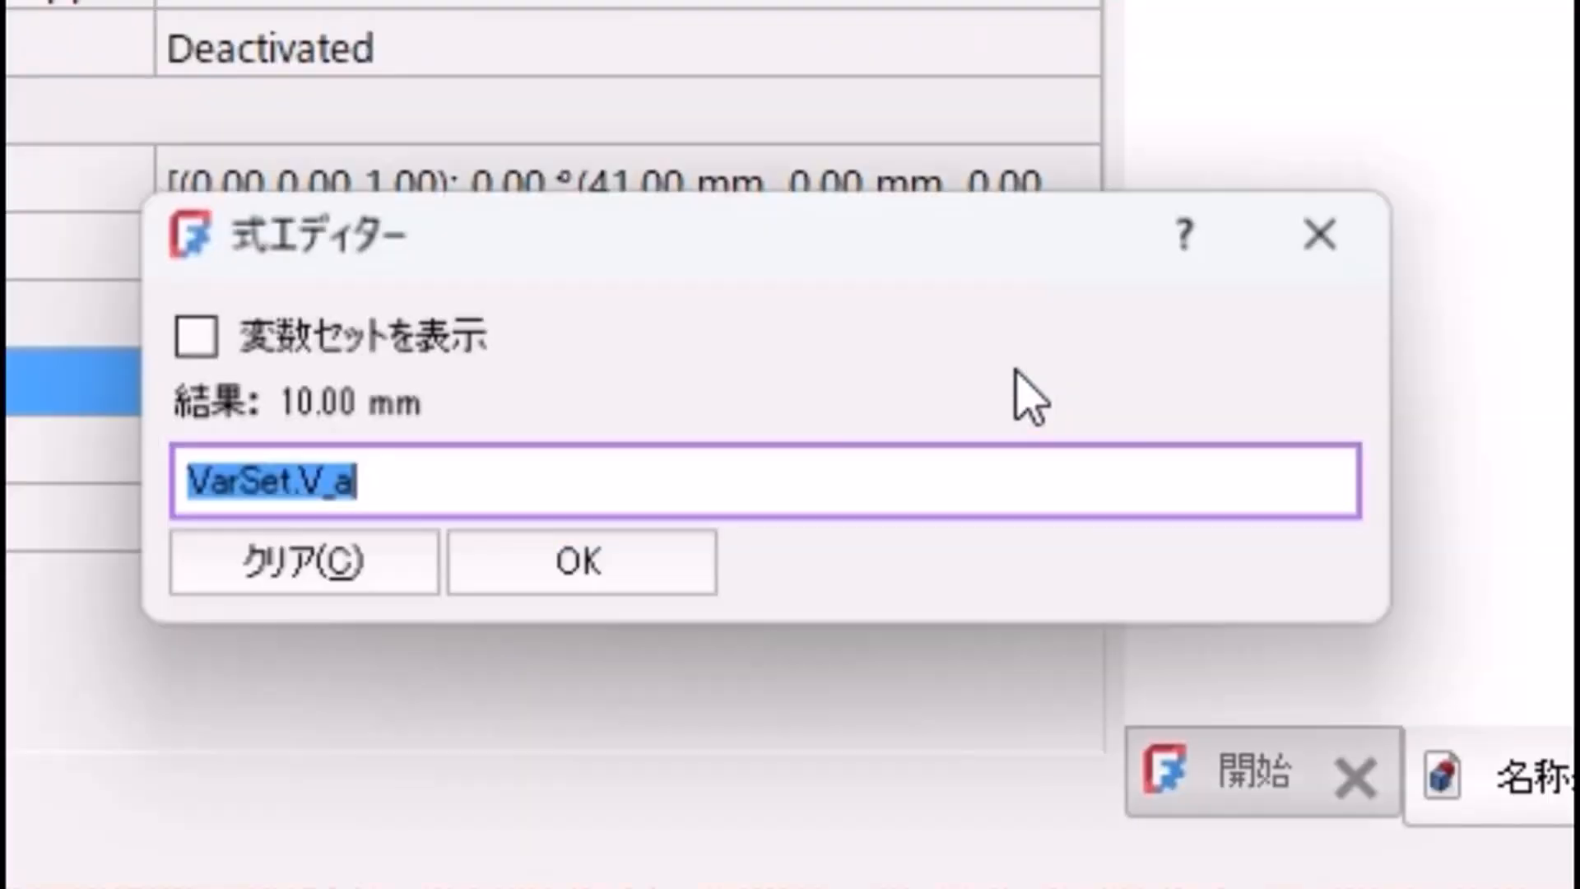
click(873, 486)
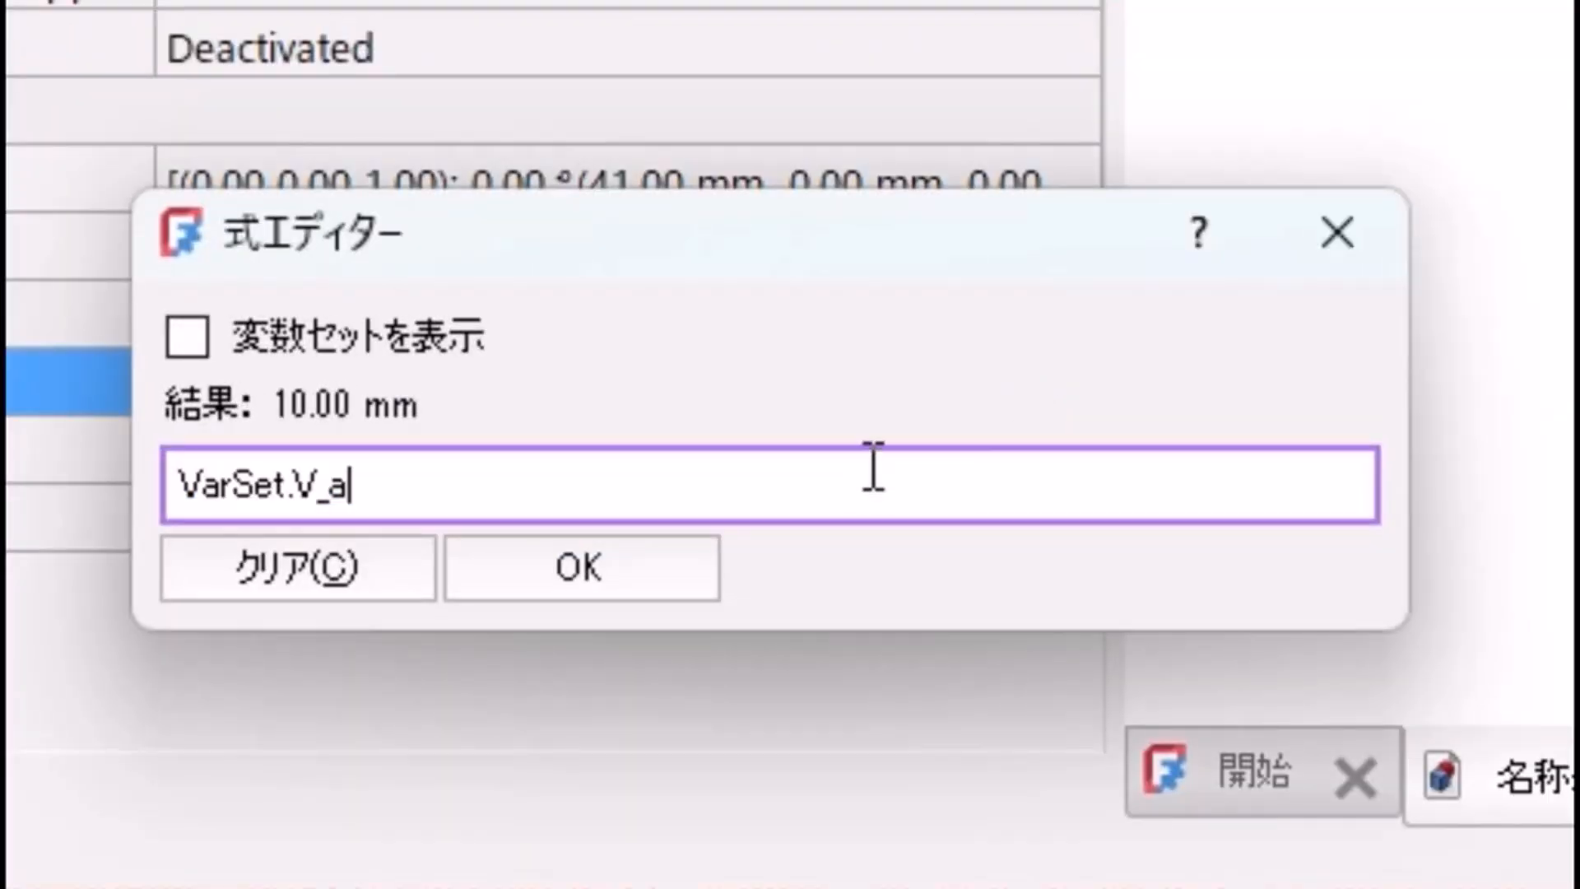
text(+10)
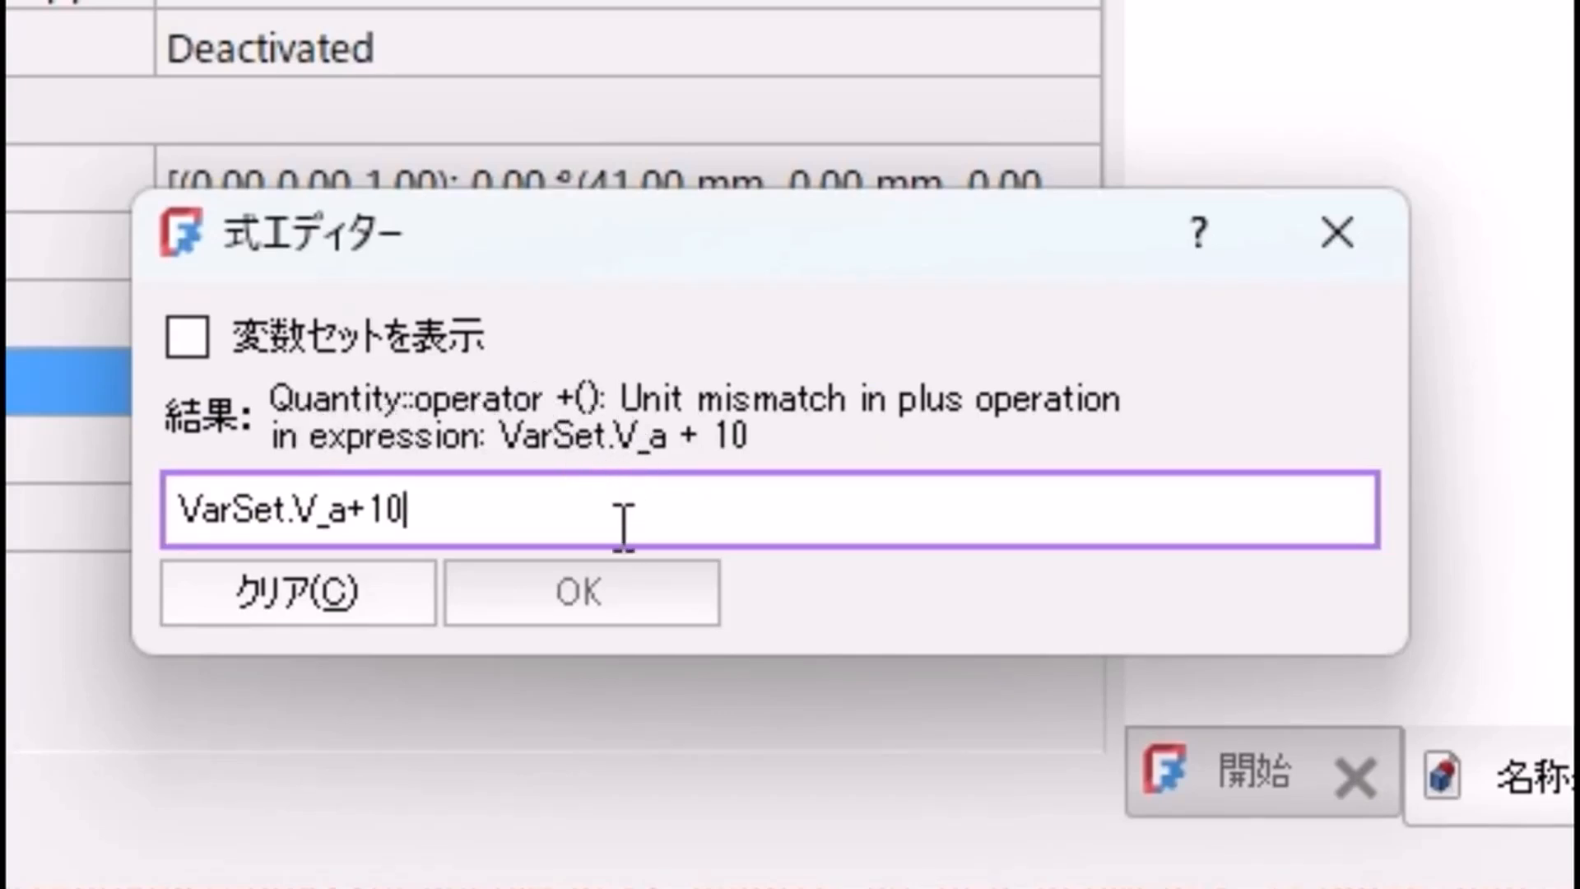
text(mm)
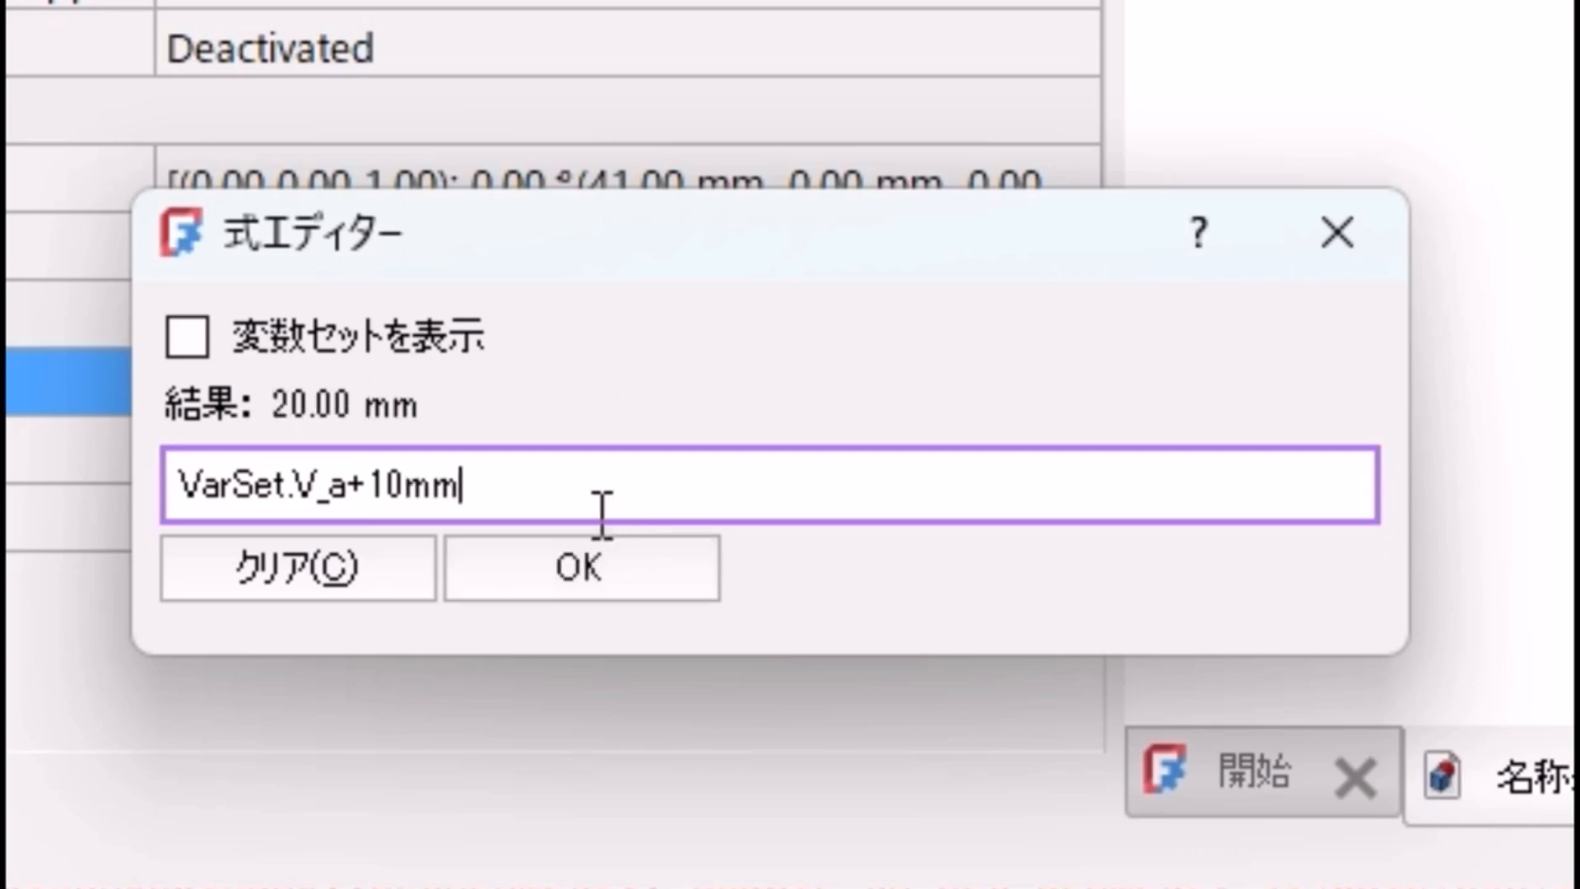
click(594, 570)
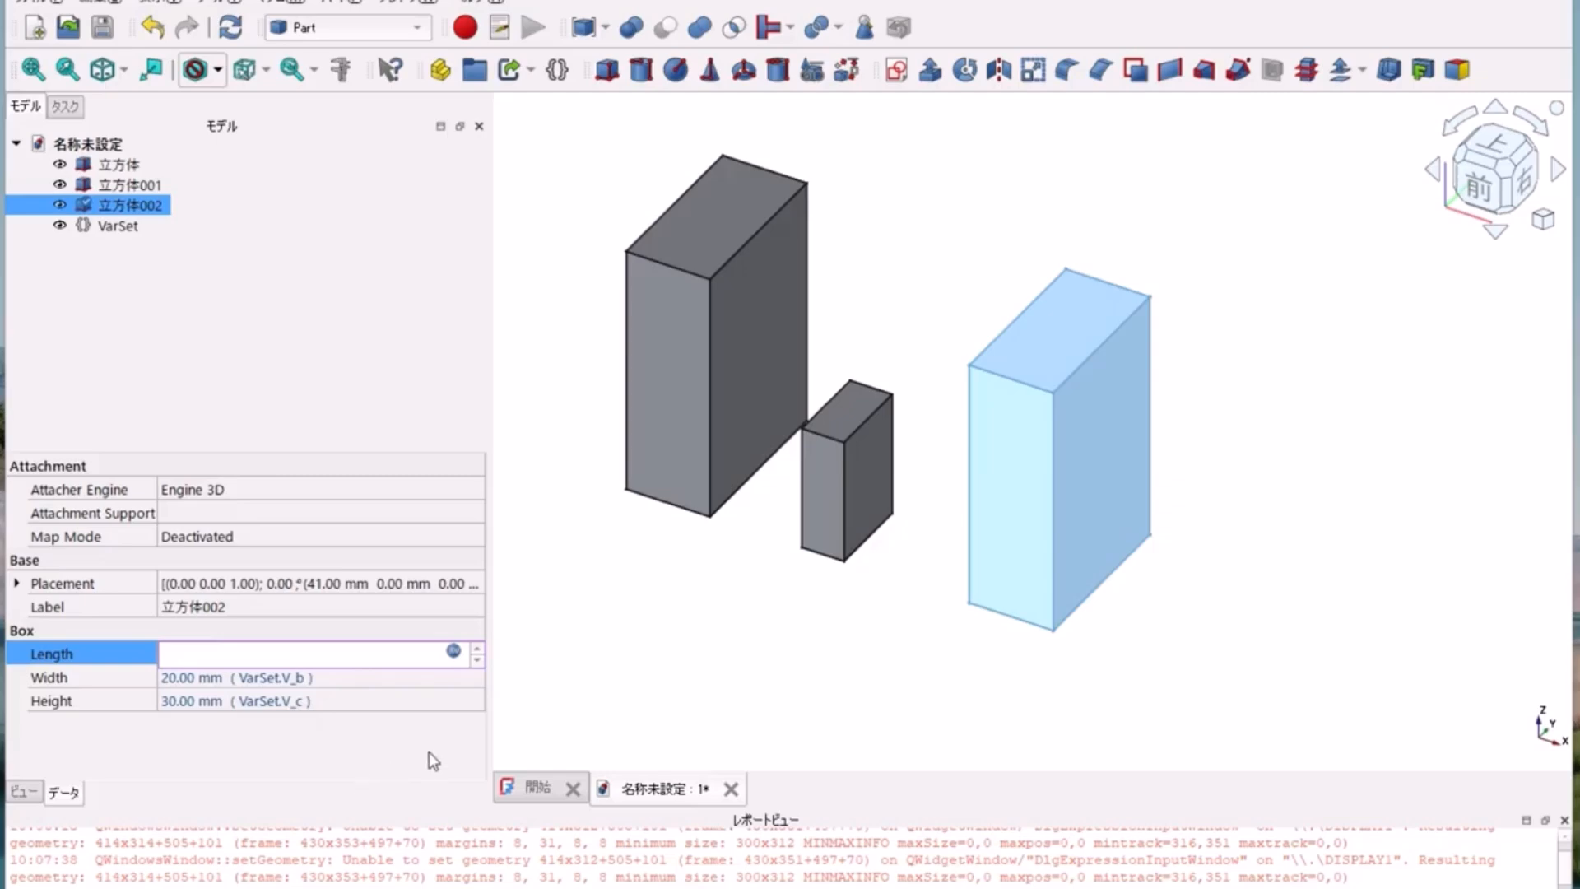
click(531, 707)
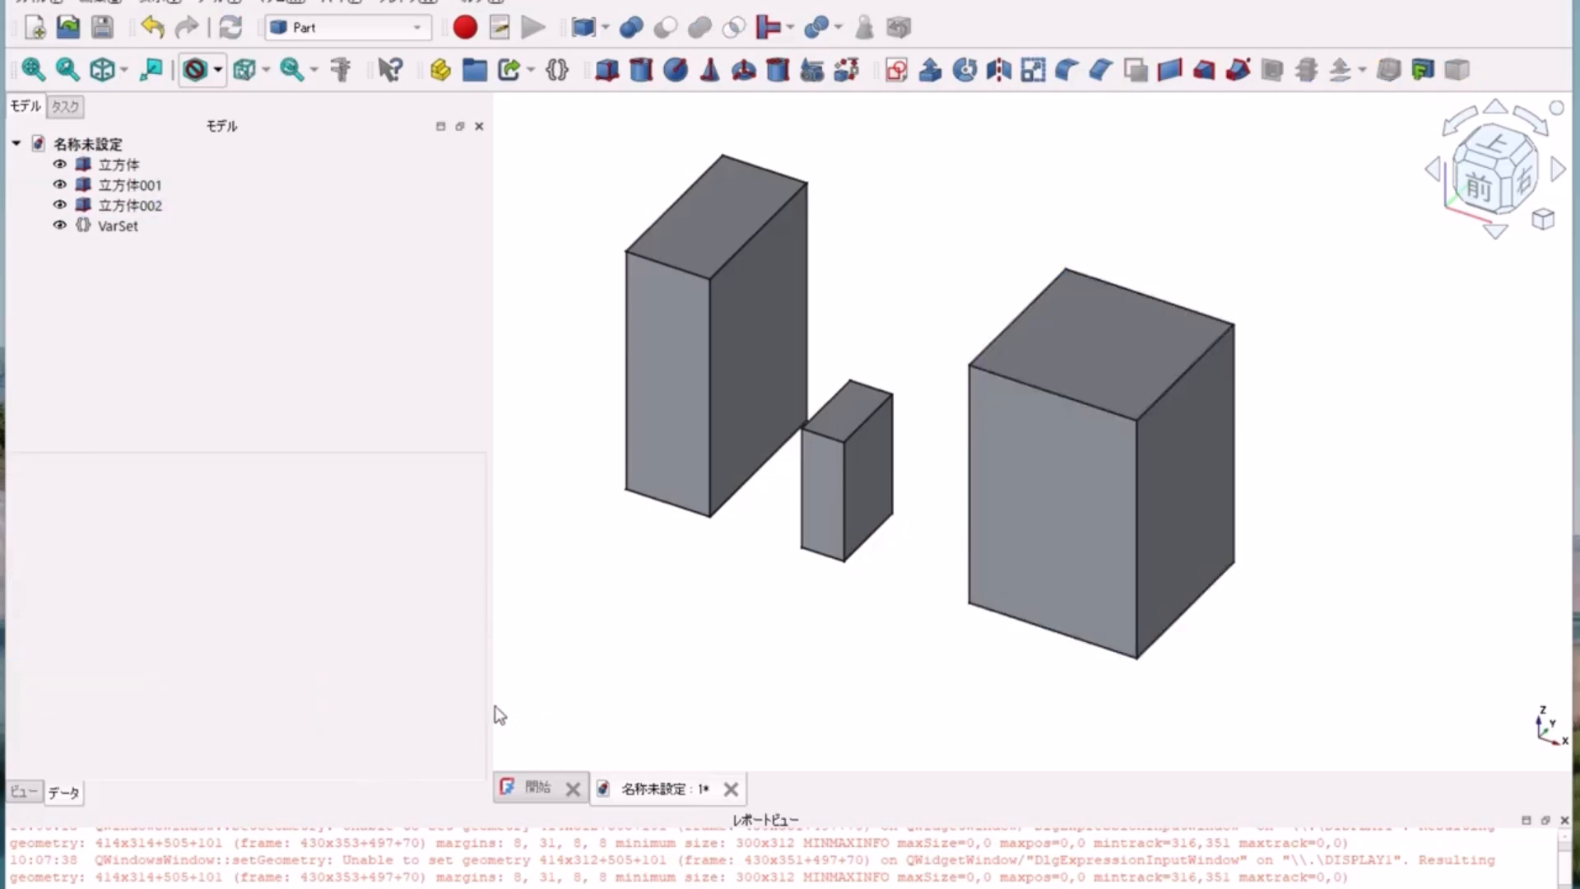
Step: Change the width expression of the third cube (立方体002) to VarSet.V_b+10mm
click(157, 209)
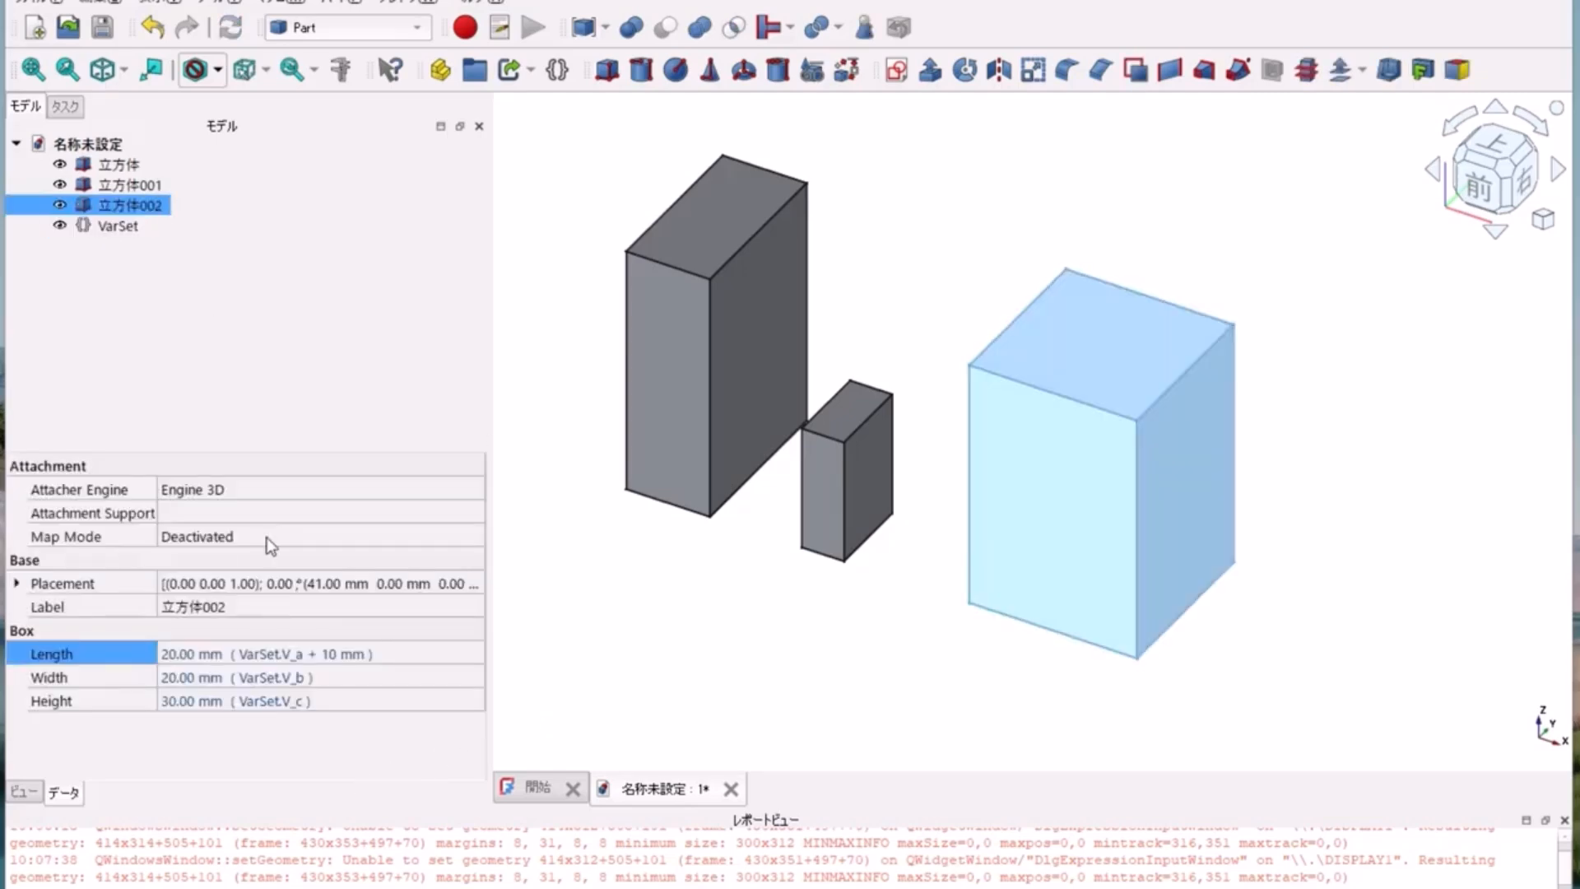
click(326, 677)
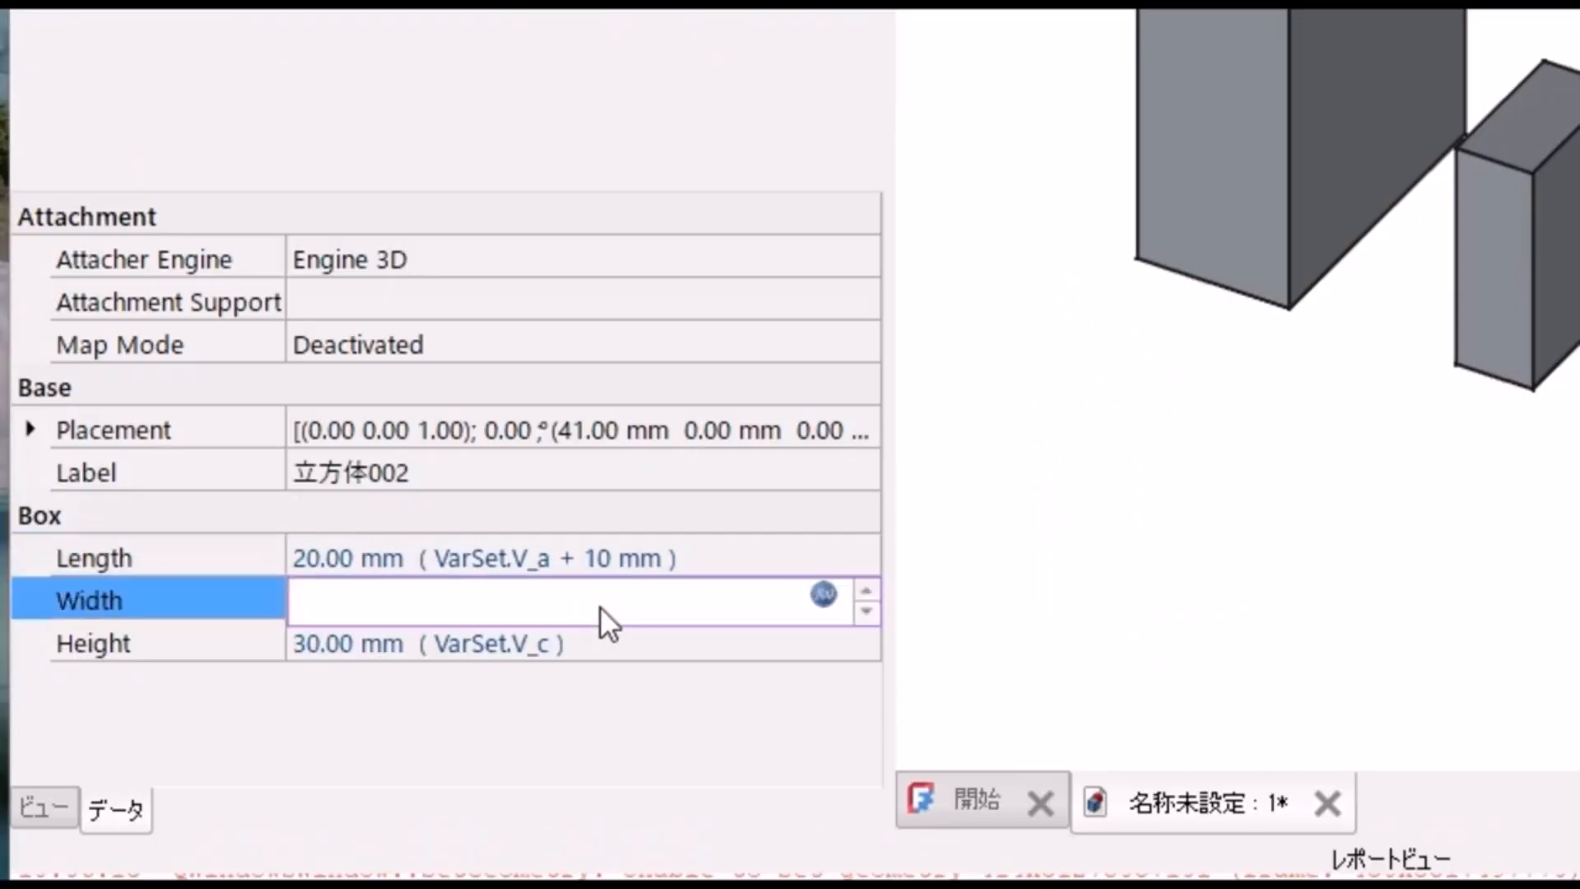
click(824, 593)
text(VarSet.V_b + 10 )
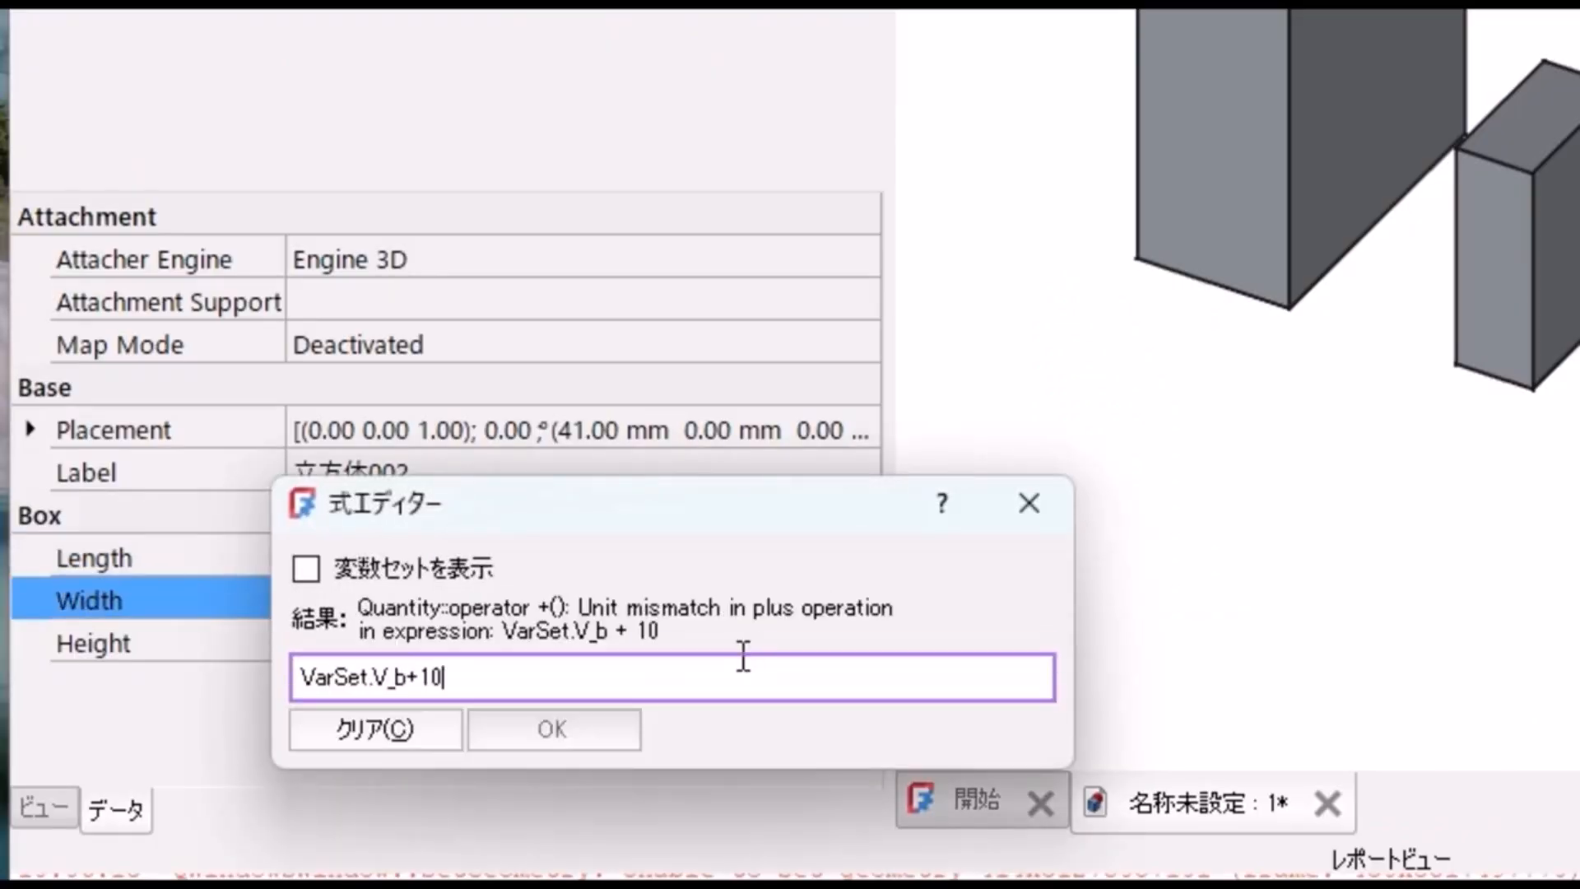
text(mm)
click(539, 729)
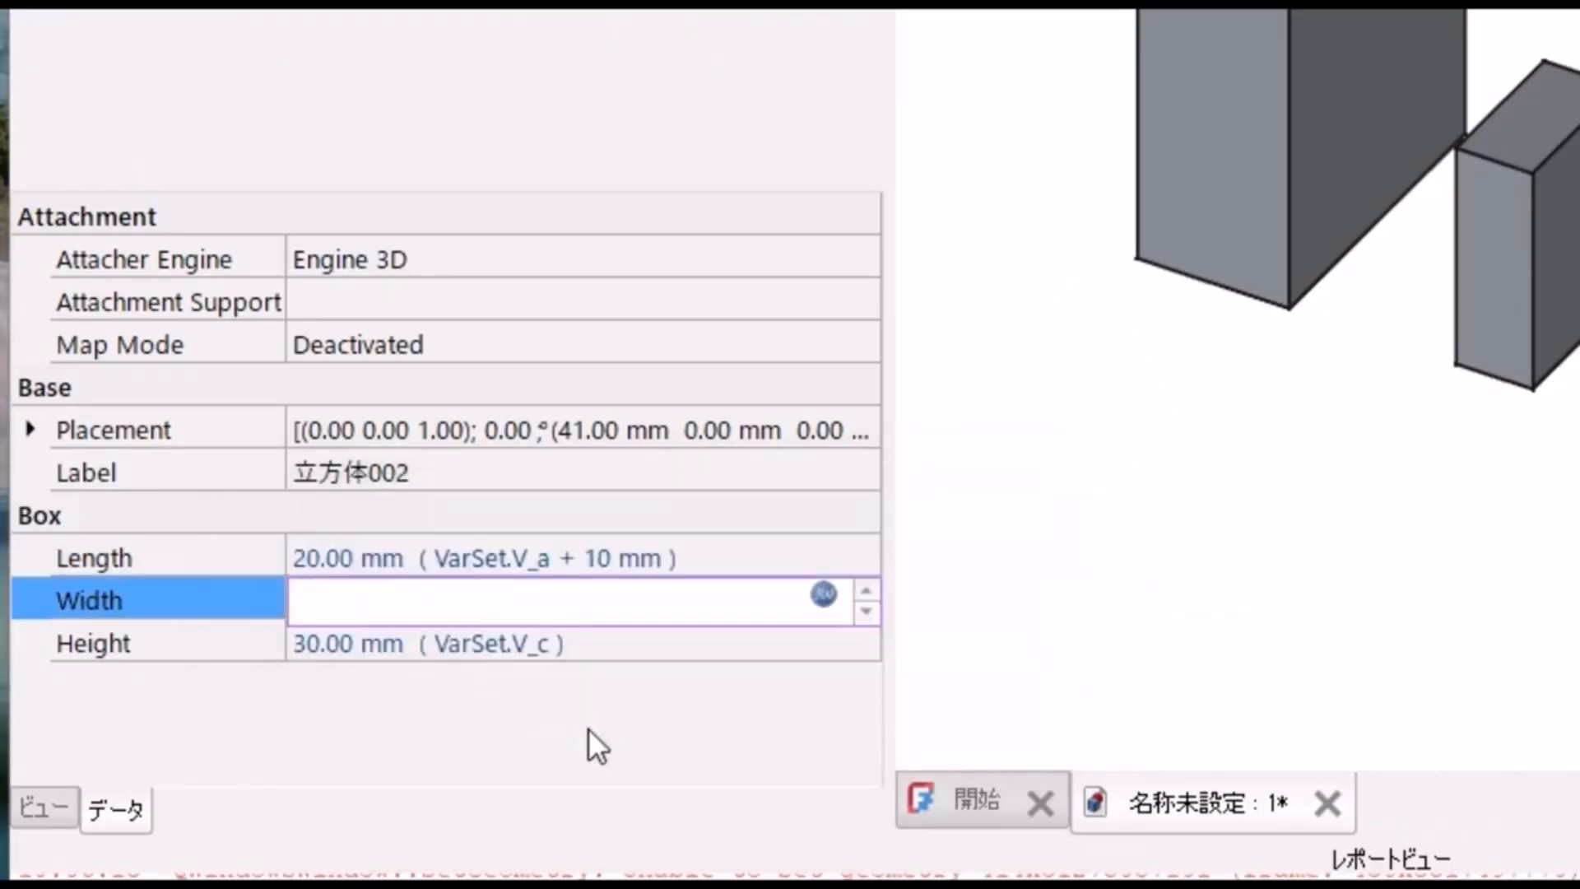
Step: Change the height expression of the third cube (立方体002) to VarSet.V_c+10mm
click(644, 657)
click(823, 643)
text(+10mm)
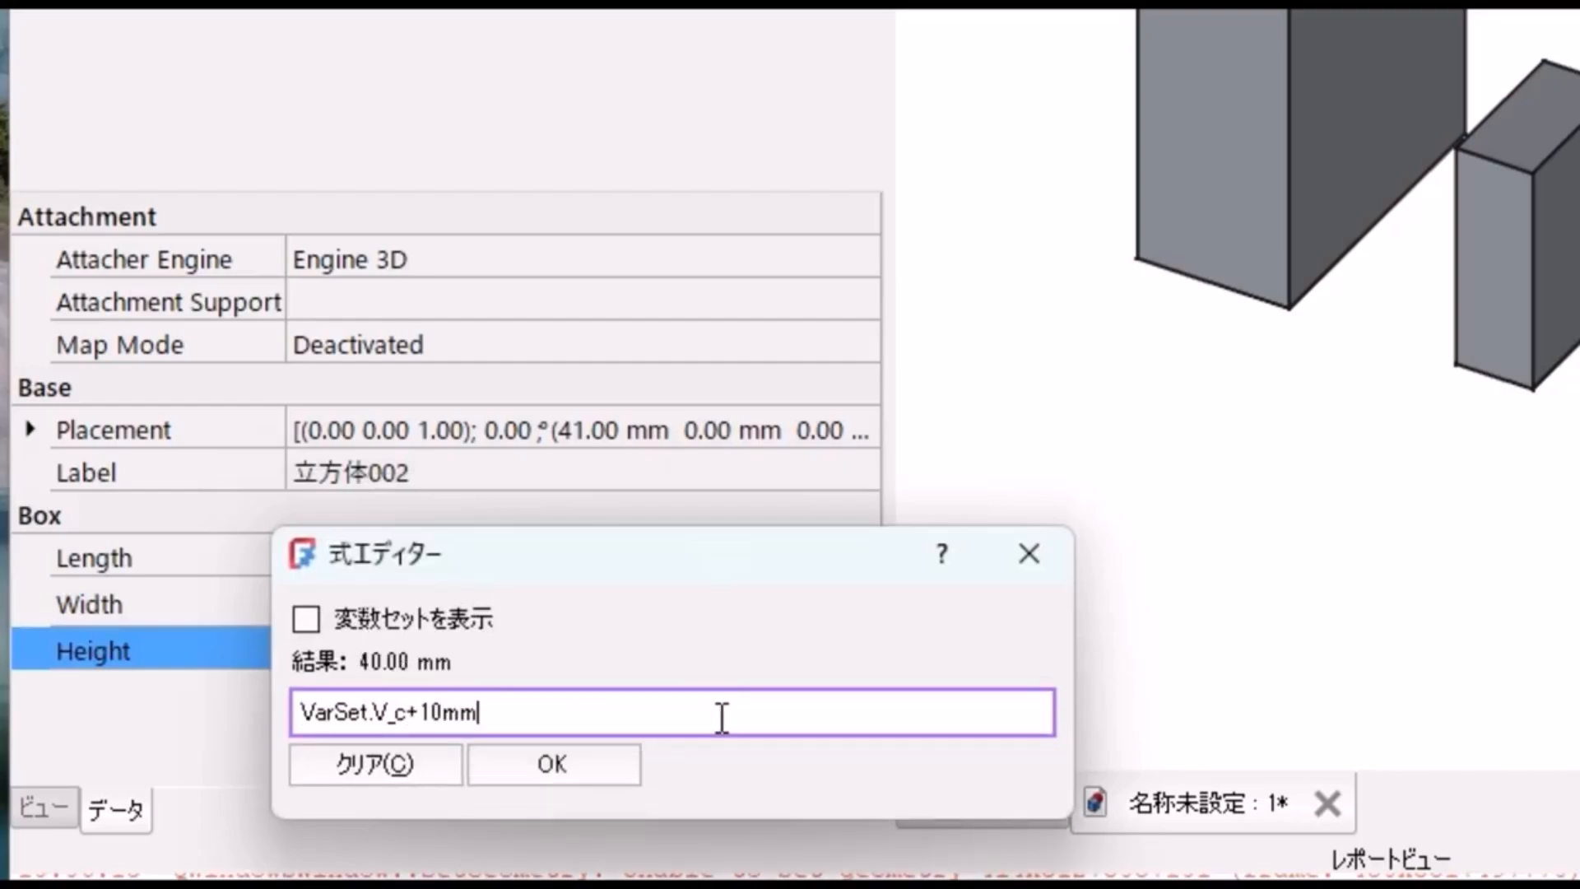
click(624, 759)
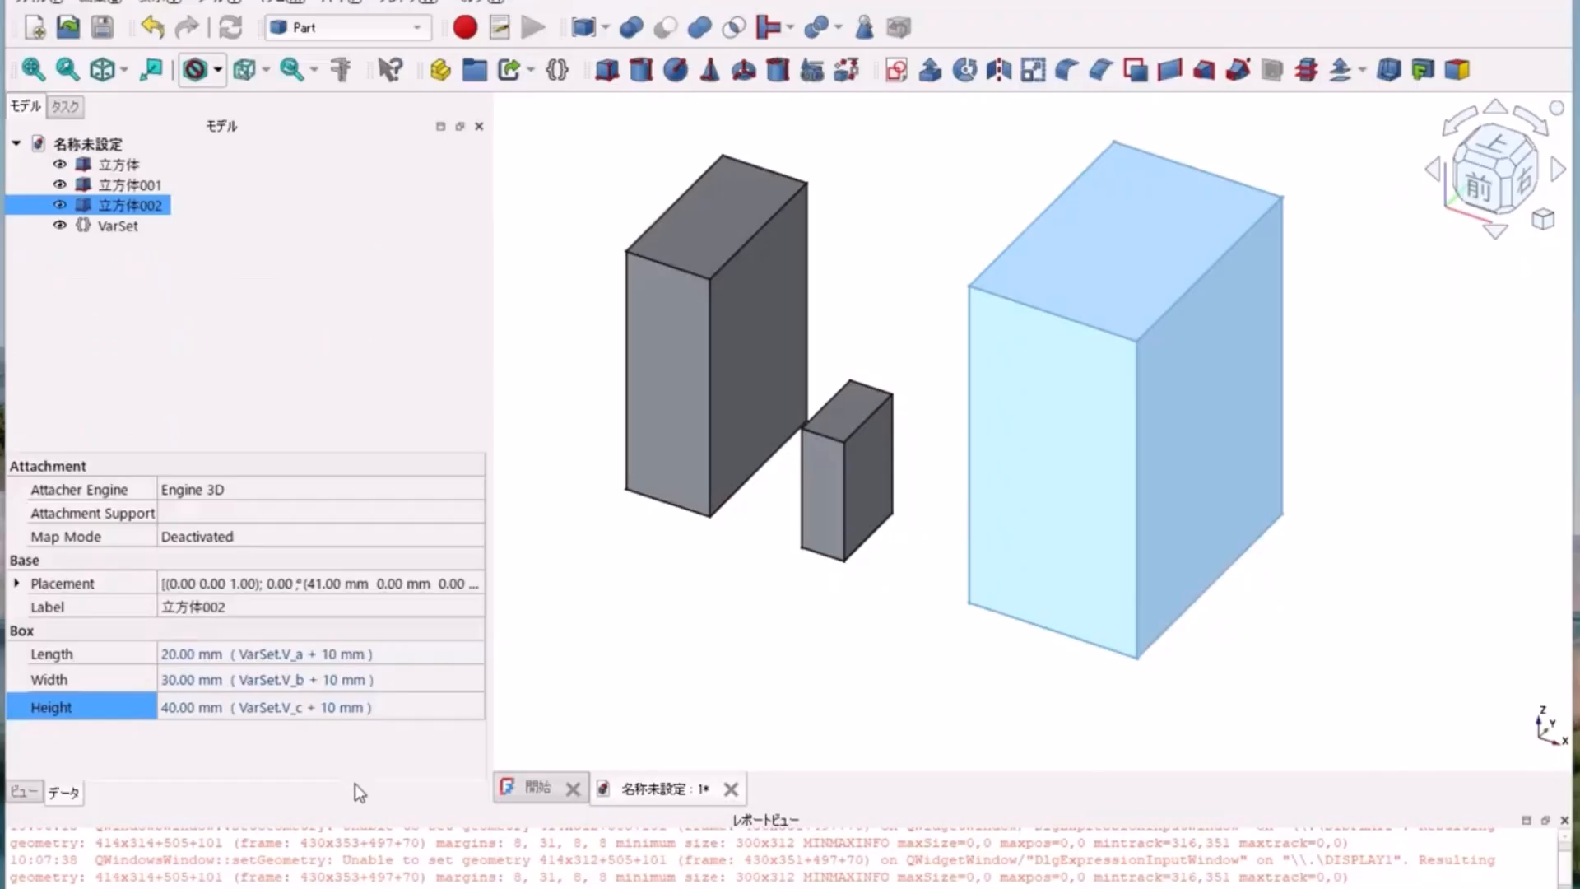